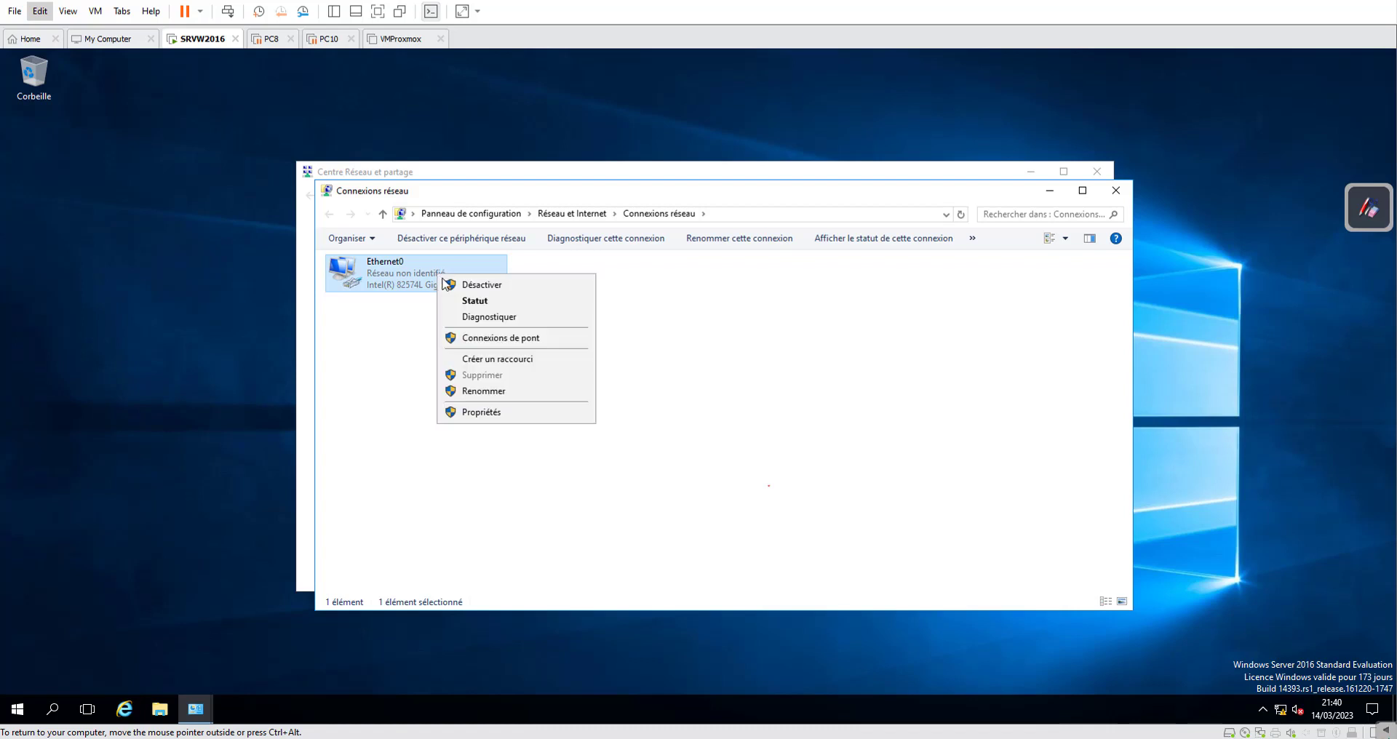
# - Review the network connection details of the Ethernet0 adapter, including its IPv4 address and subnet mask
pyautogui.click(465, 301)
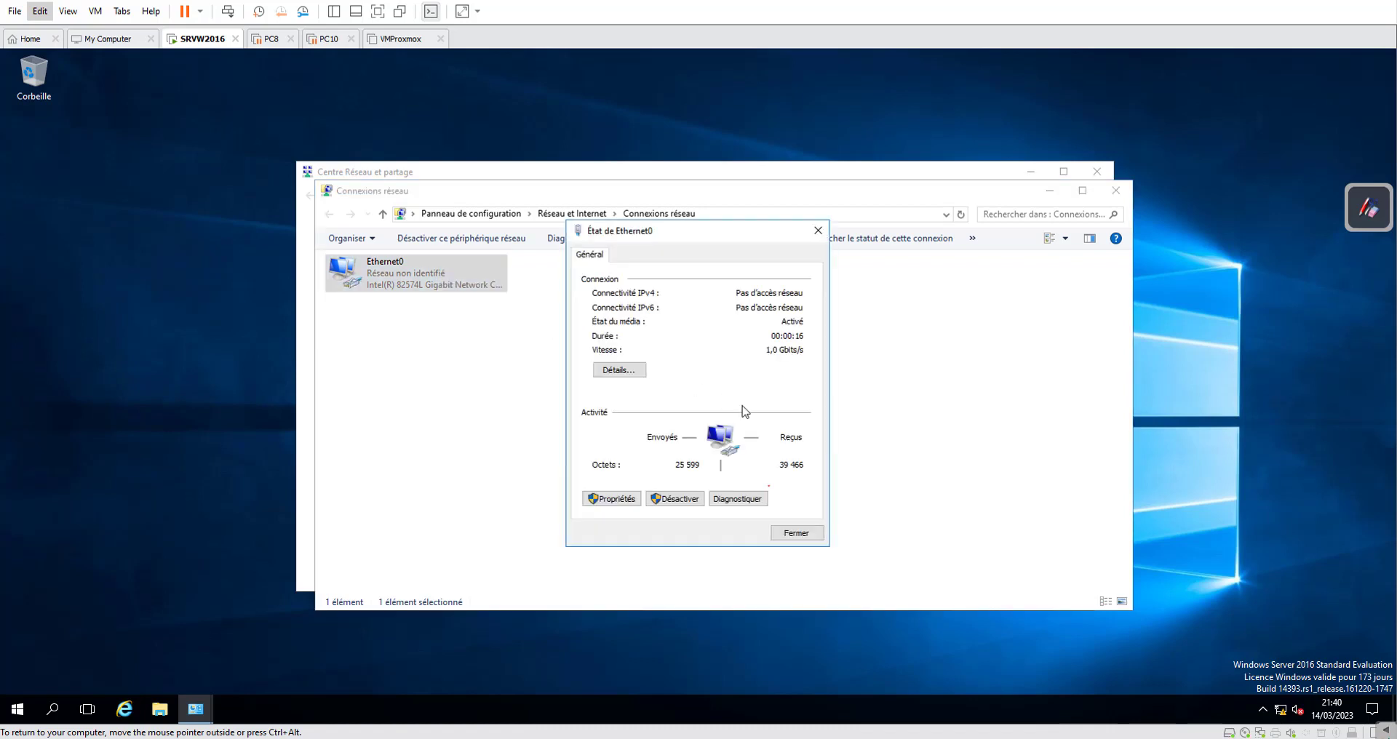
pyautogui.click(637, 371)
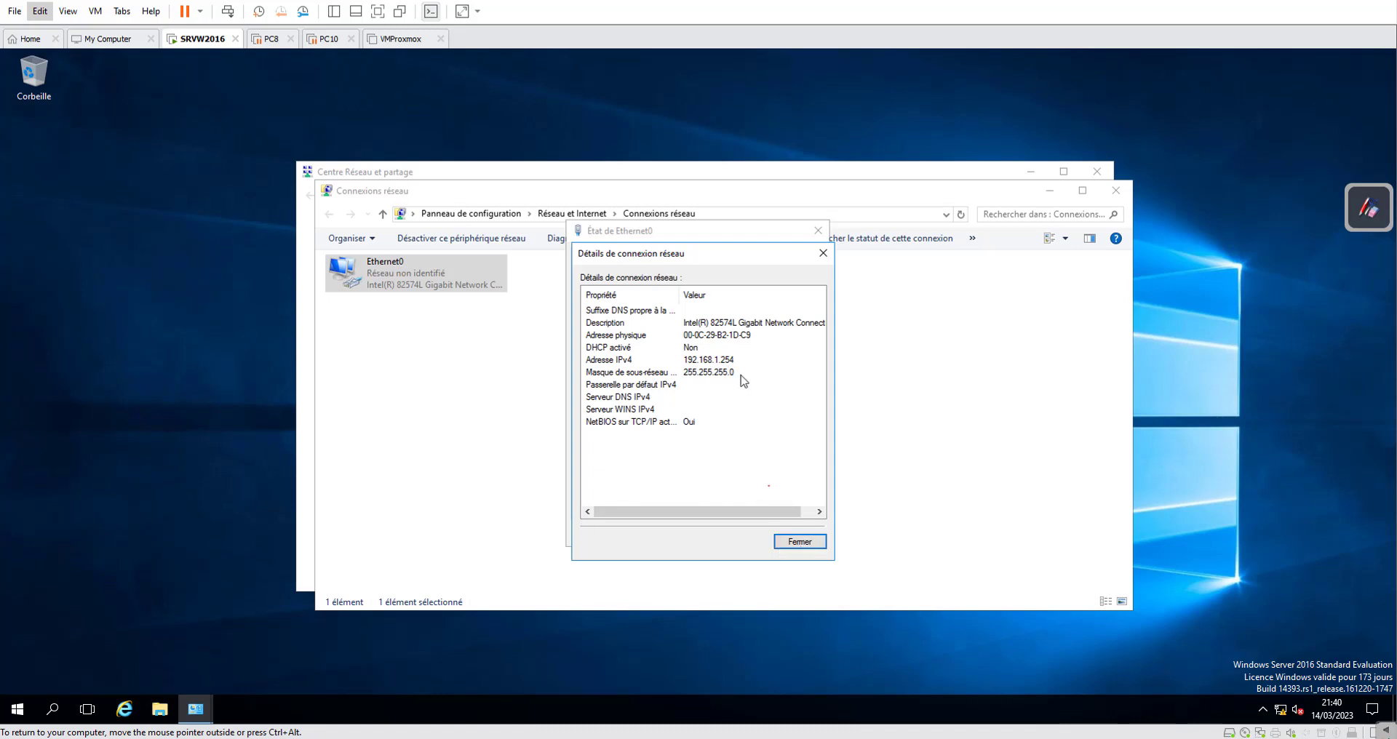
pyautogui.click(807, 547)
# - Open the Internet Protocol version 4 (TCP/IPv4) properties of Ethernet0 for editing the preferred DNS server
pyautogui.click(612, 502)
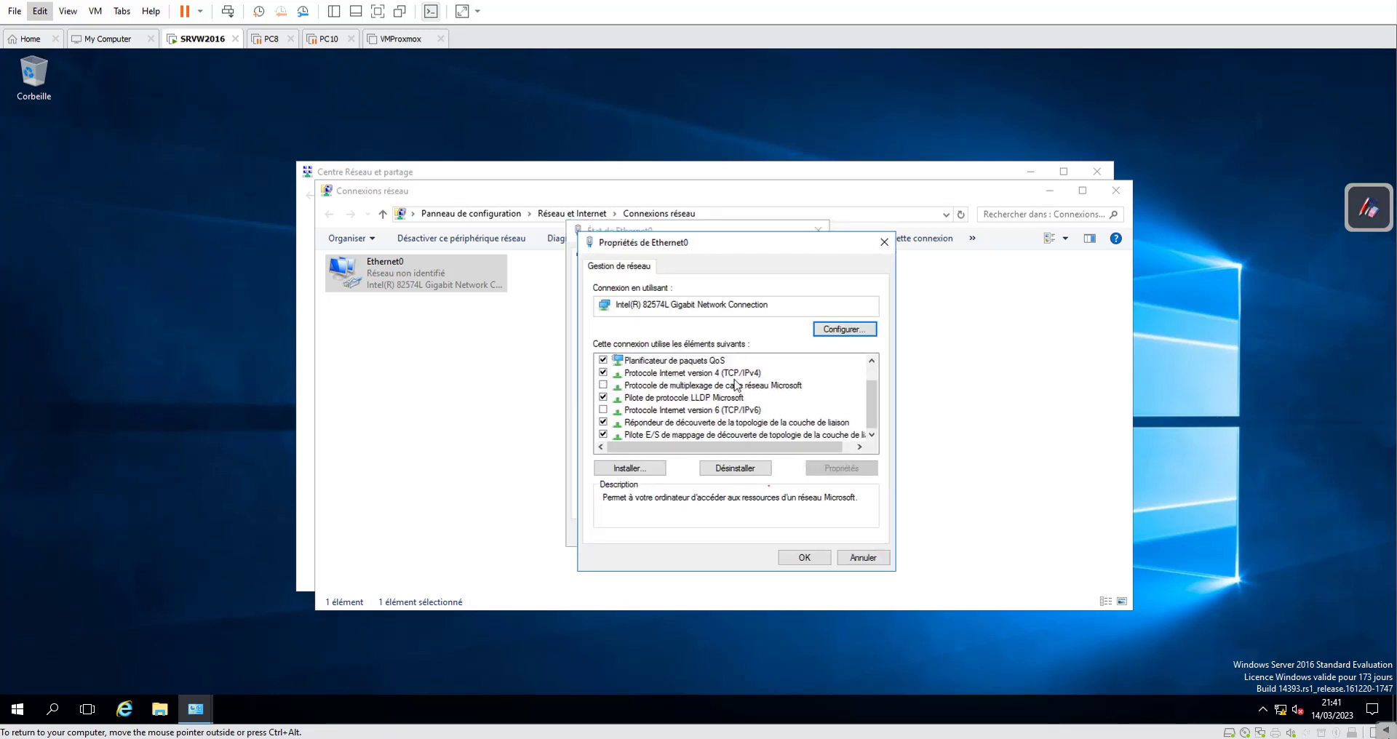
pyautogui.click(738, 374)
pyautogui.click(829, 470)
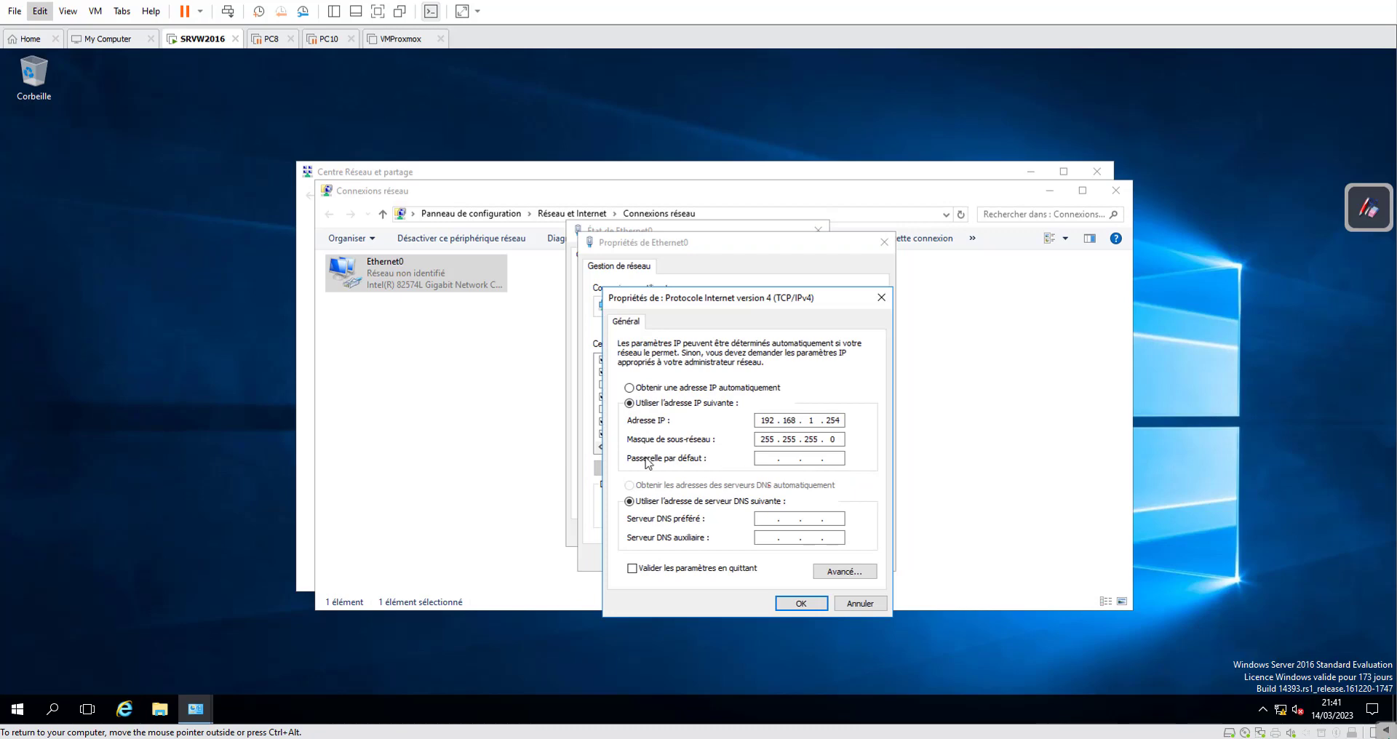
pyautogui.click(764, 518)
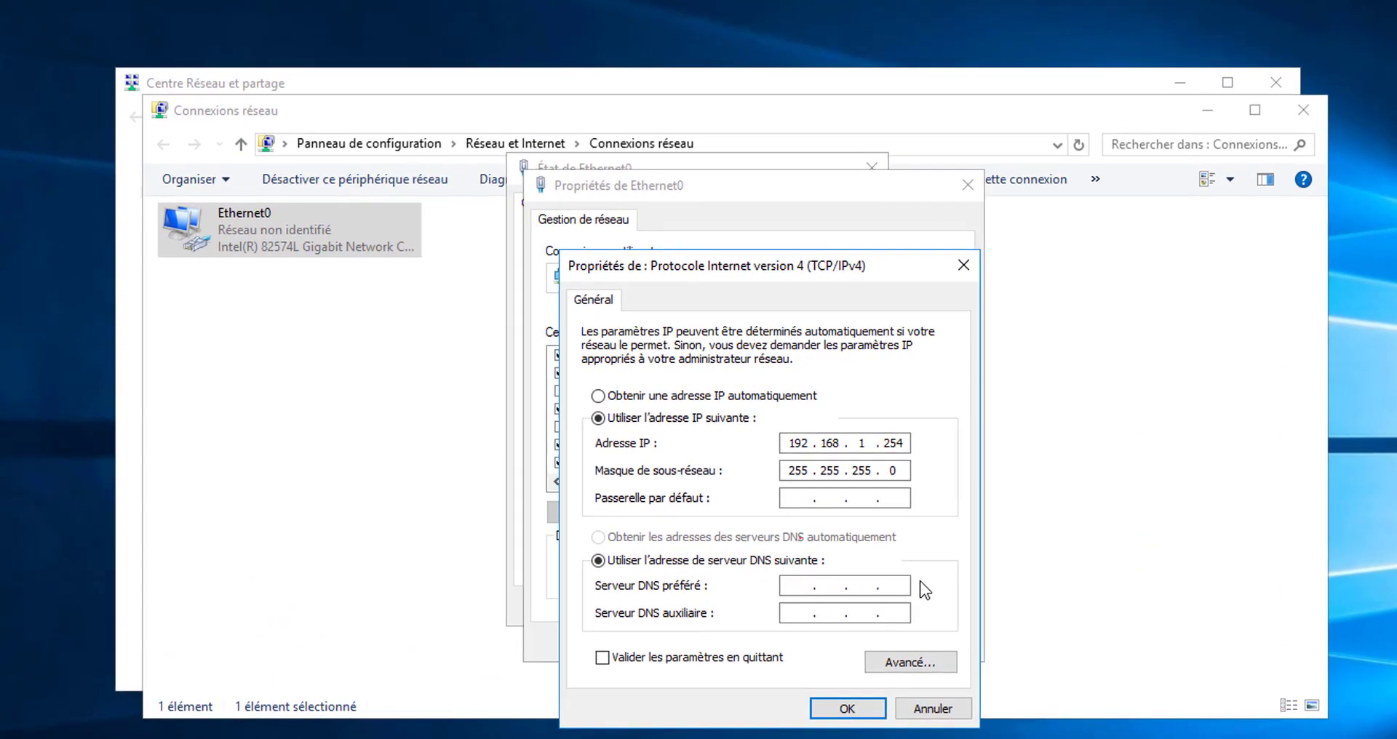
# - Try the loopback address 127.0.0.1 as the preferred DNS server
pyautogui.write('192 . 168 . 1 .')
pyautogui.press('BackSpace')
pyautogui.press('BackSpace')
pyautogui.write('12700')
pyautogui.press('BackSpace')
pyautogui.doubleClick(904, 583)
pyautogui.write('1')
# - Set the preferred DNS server to 192.168.1.254 and accept the IPv4 and adapter properties
pyautogui.click(809, 586)
pyautogui.press('BackSpace')
pyautogui.press('BackSpace')
pyautogui.press('BackSpace')
pyautogui.write('192 . 168 . 1')
pyautogui.press('Right')
pyautogui.write('254')
pyautogui.click(865, 708)
pyautogui.click(856, 641)
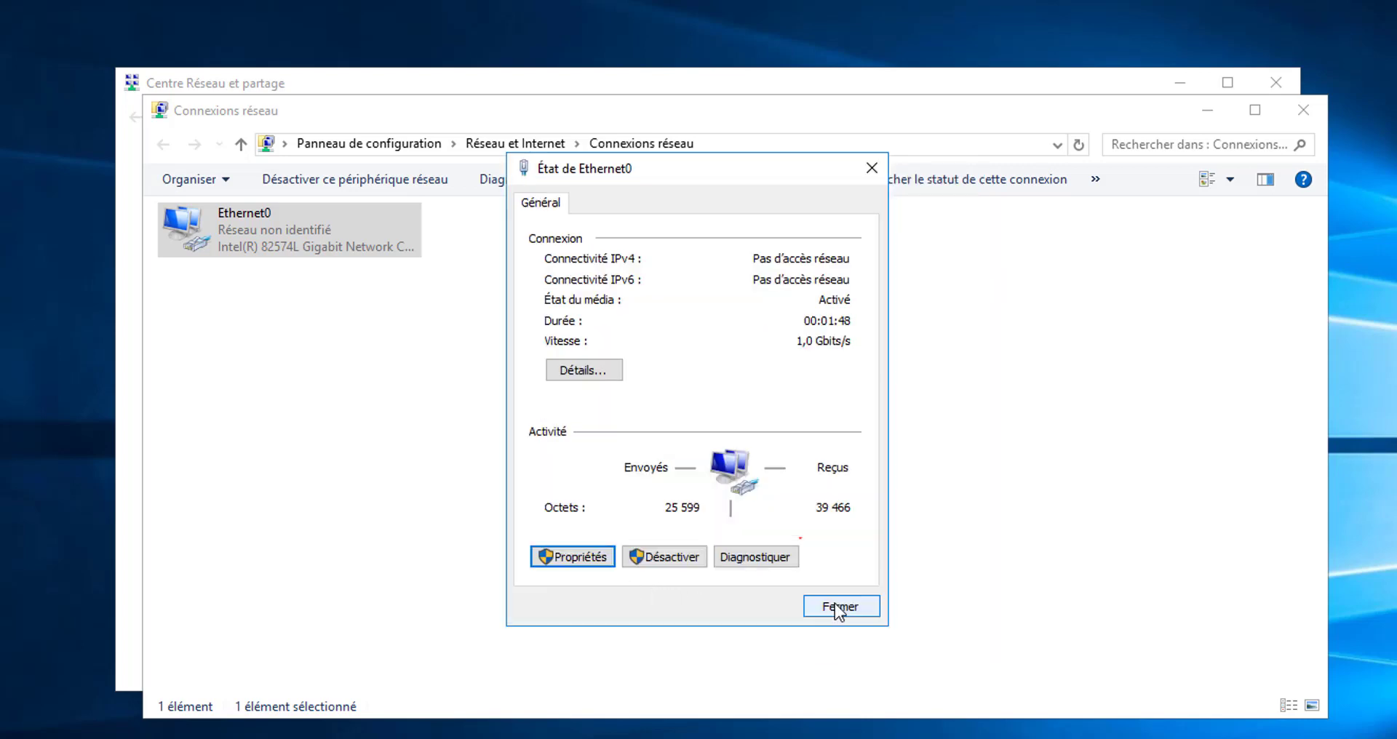
# - Close the Ethernet0 status, the network connections and the Network and Sharing Center windows
pyautogui.click(836, 607)
pyautogui.click(1308, 111)
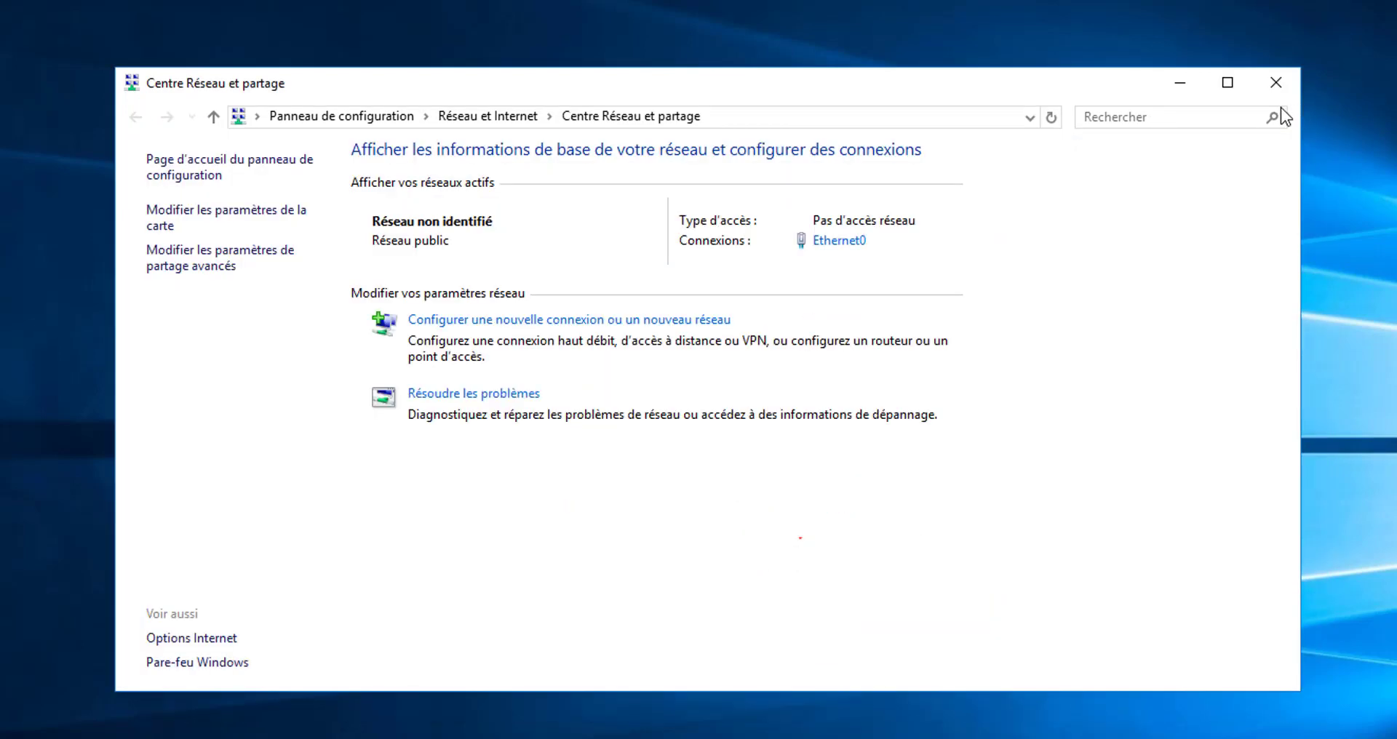
pyautogui.click(1273, 85)
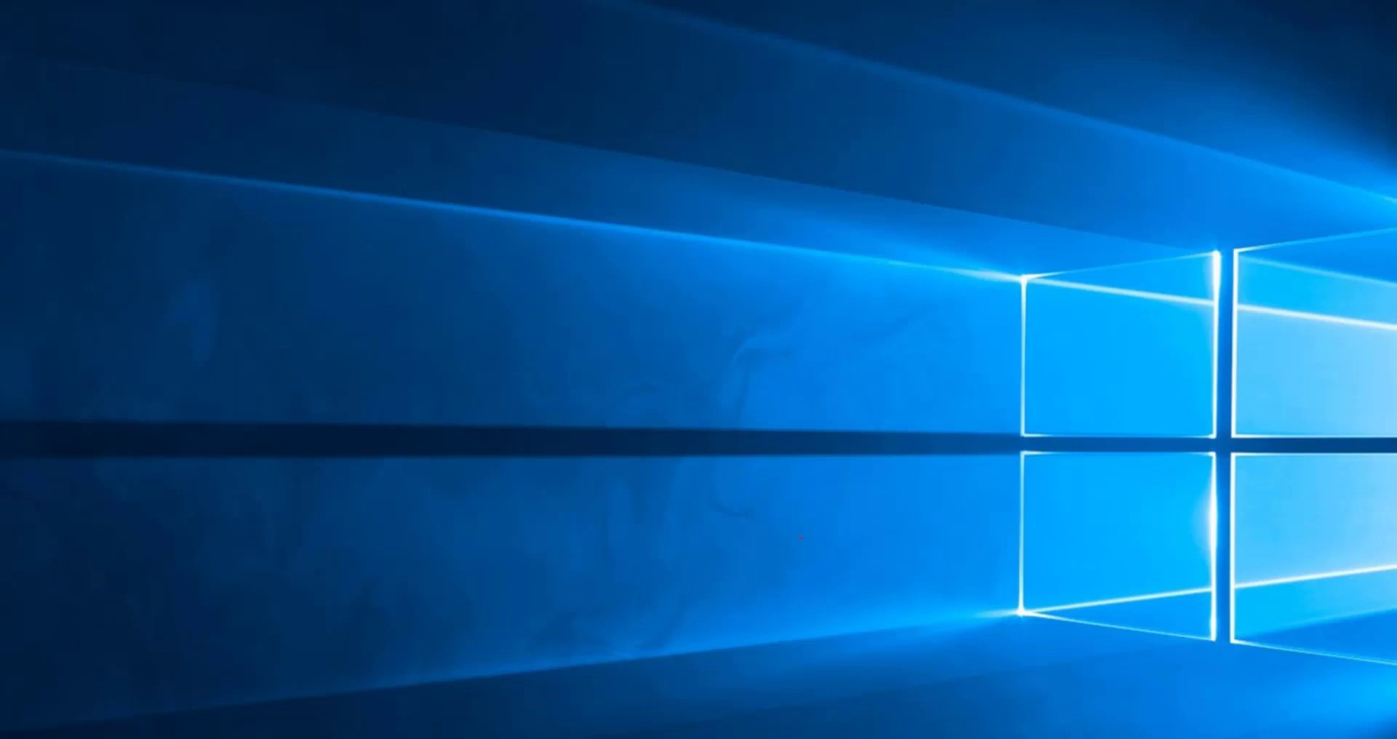
# - Check the computer name and workgroup in the system properties of this PC, and close the windows
pyautogui.click(160, 710)
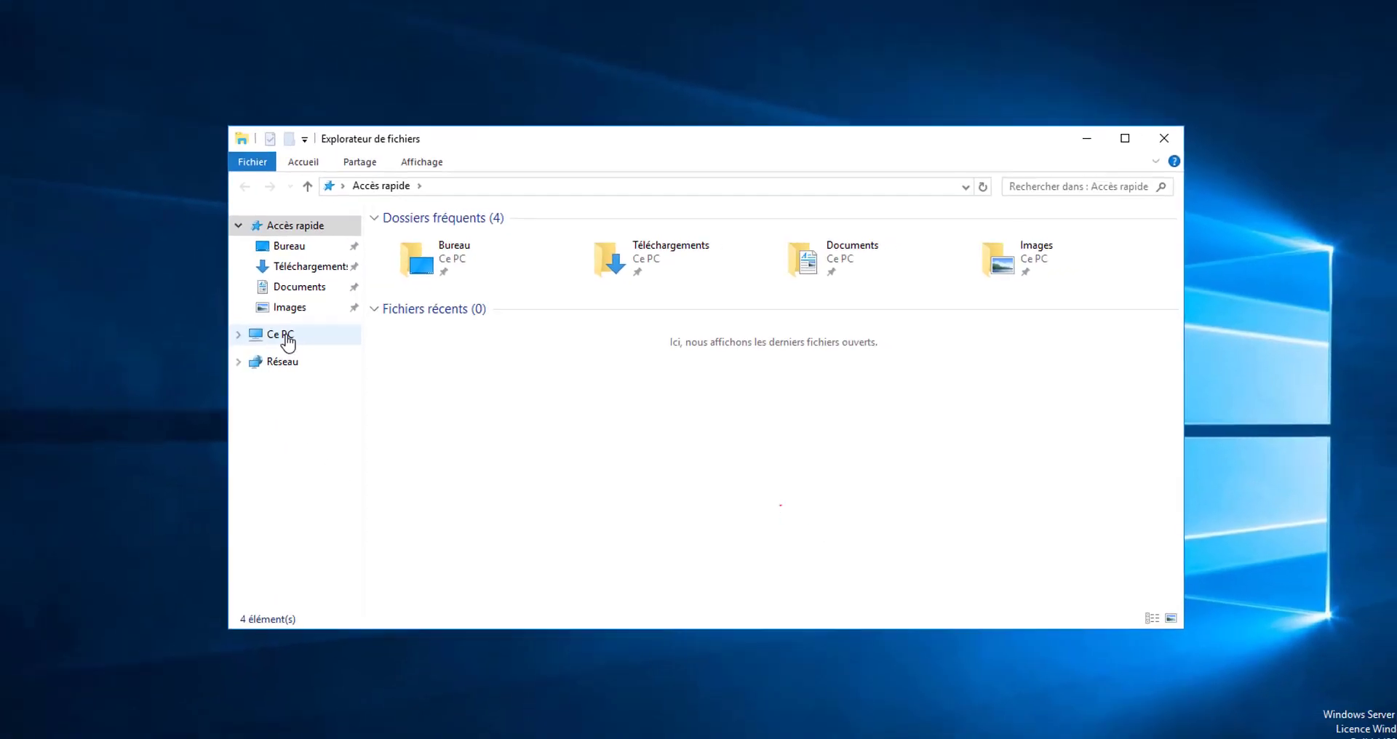
pyautogui.rightClick(186, 327)
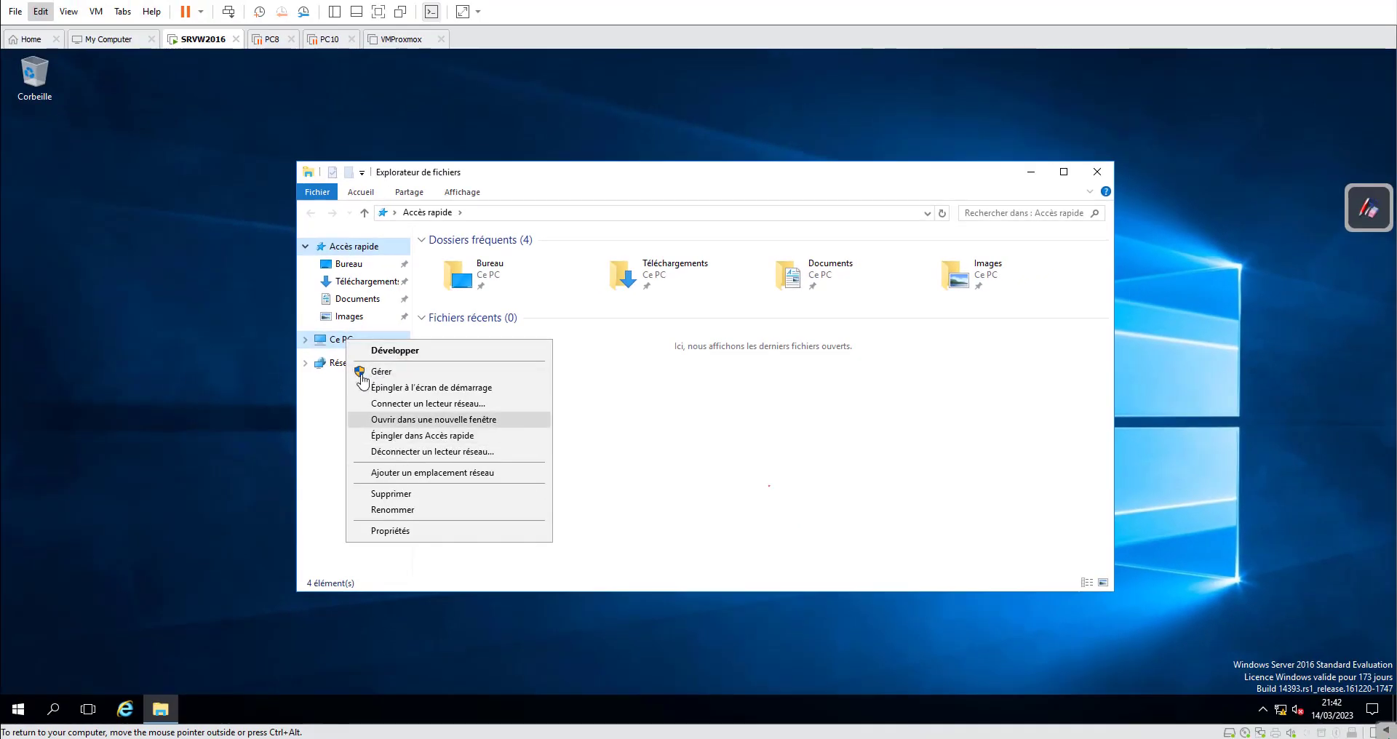
pyautogui.click(403, 531)
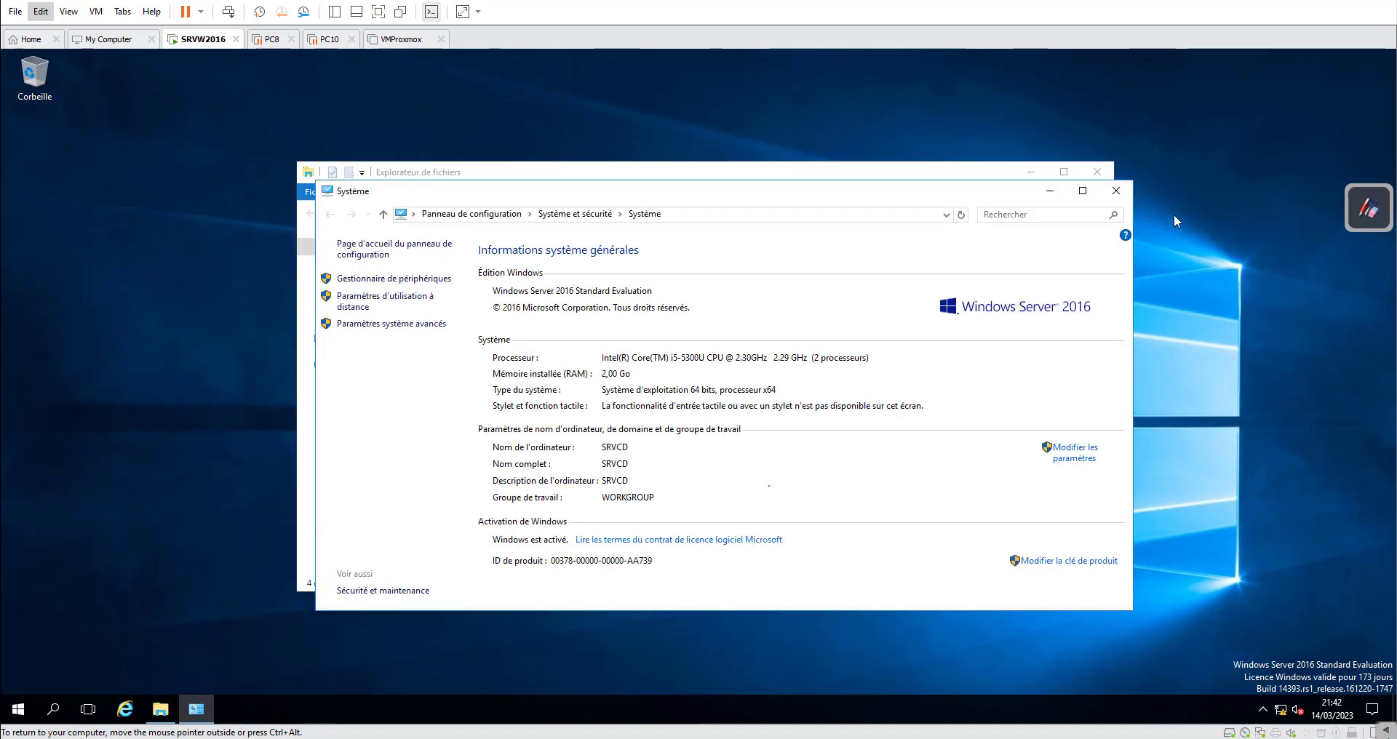
pyautogui.click(1115, 190)
pyautogui.click(1097, 173)
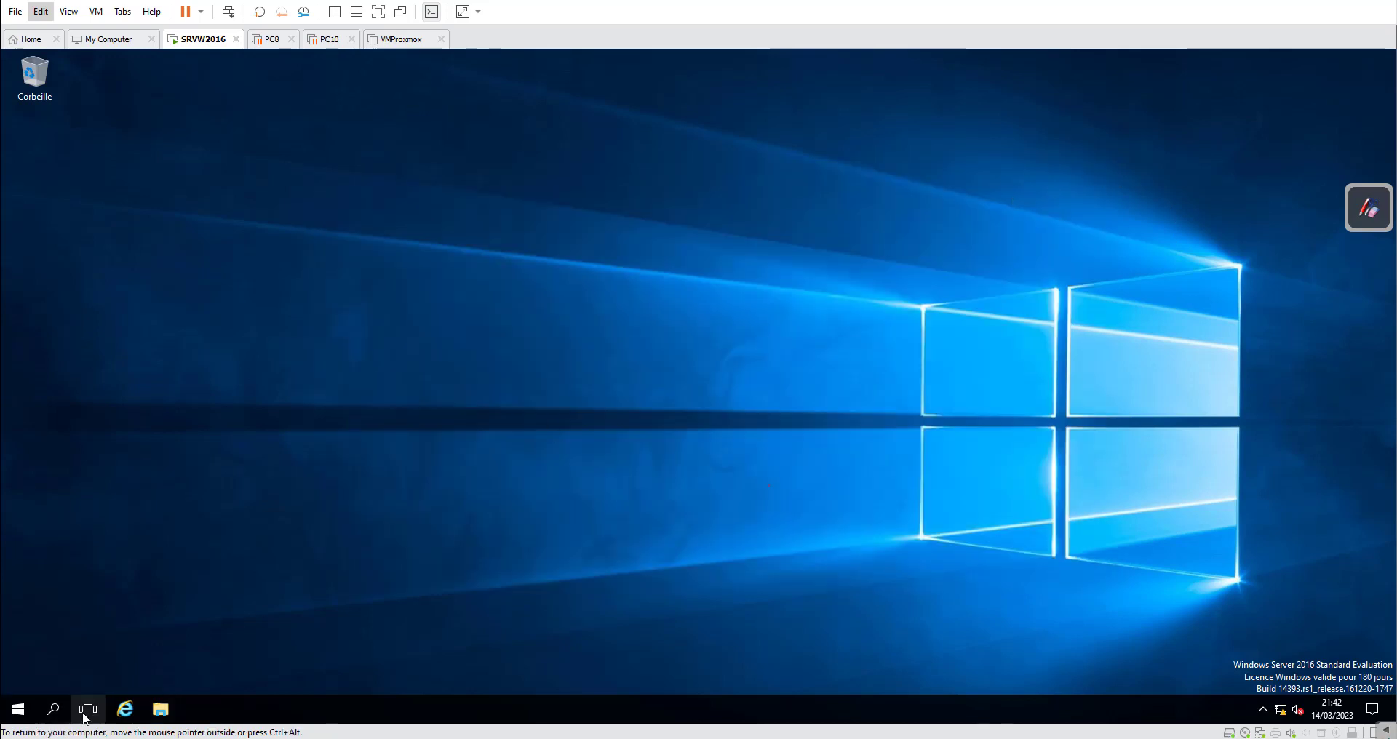
# - Open Server Manager and show the local server's properties page
pyautogui.click(17, 709)
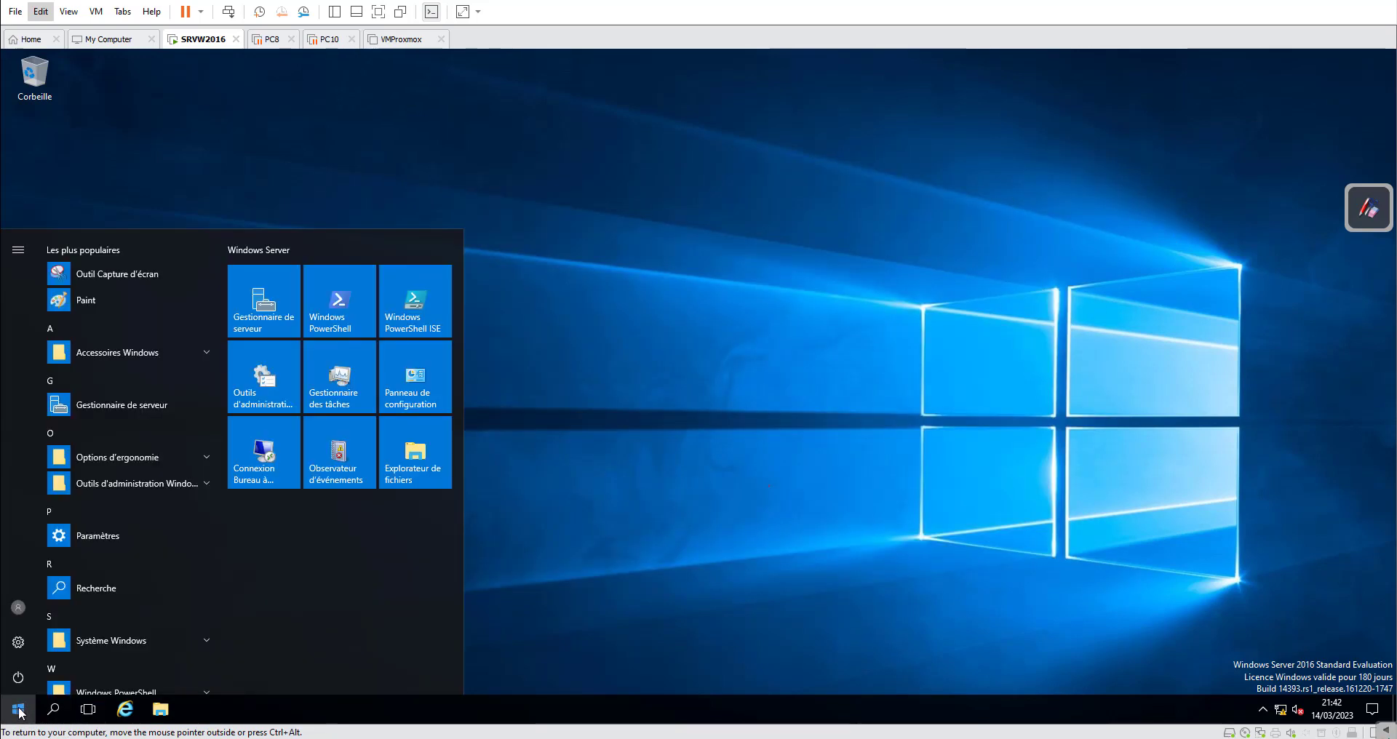
pyautogui.click(282, 307)
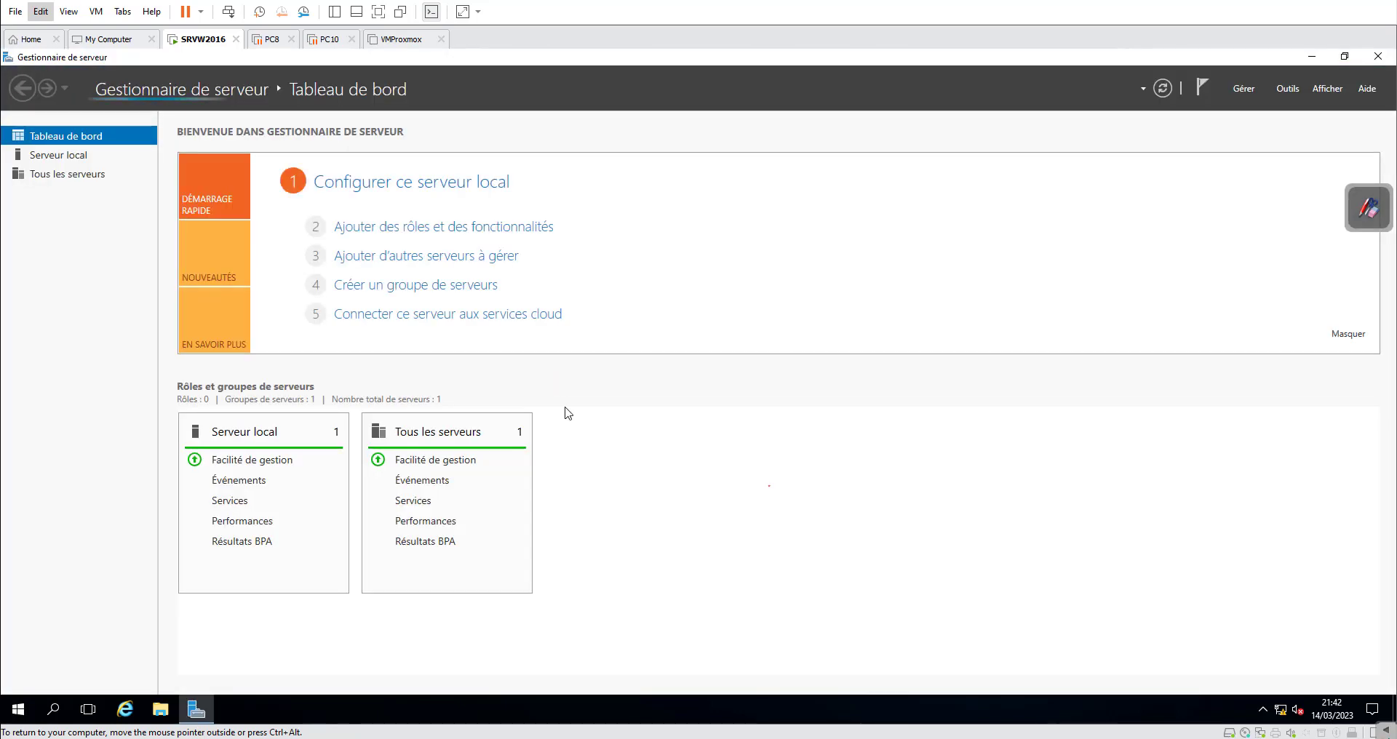
pyautogui.click(73, 155)
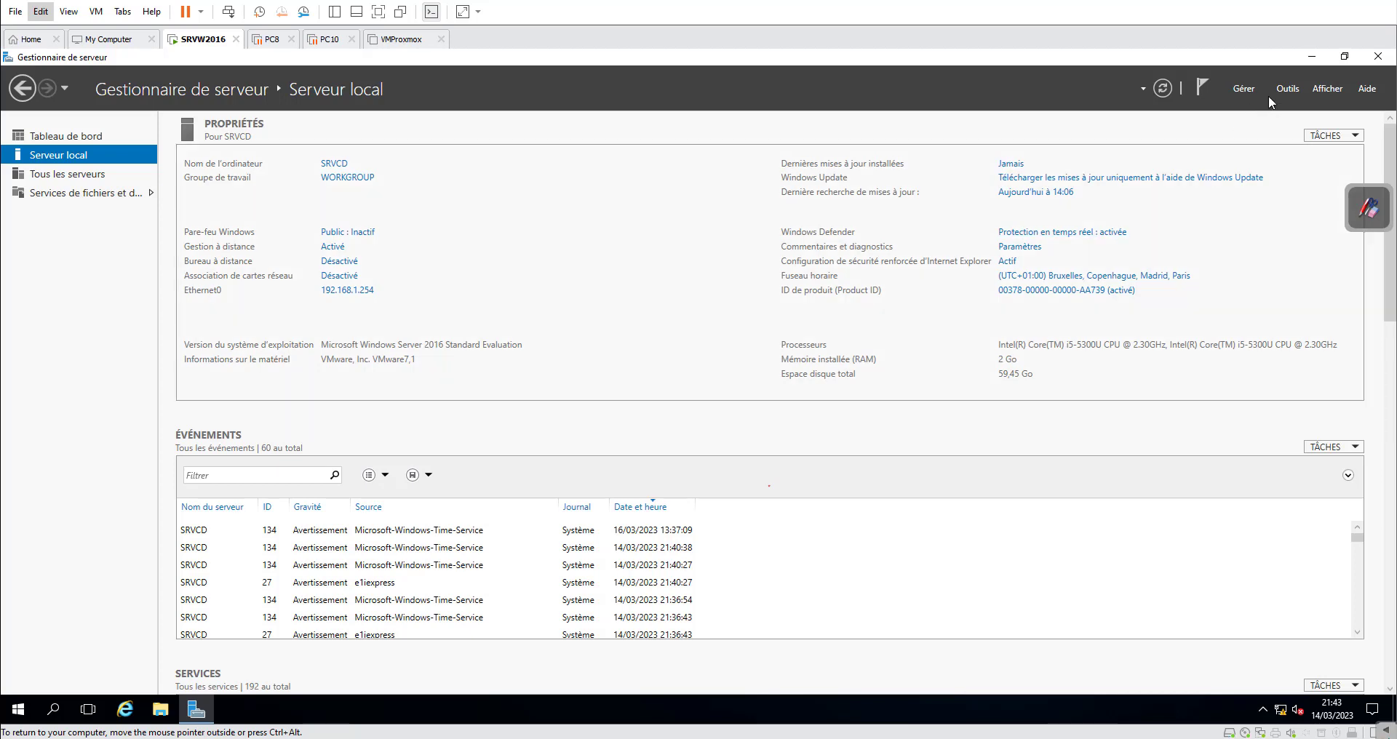
# - Start adding roles and features with a role-based installation on server SRVCD from the server pool
pyautogui.click(1245, 89)
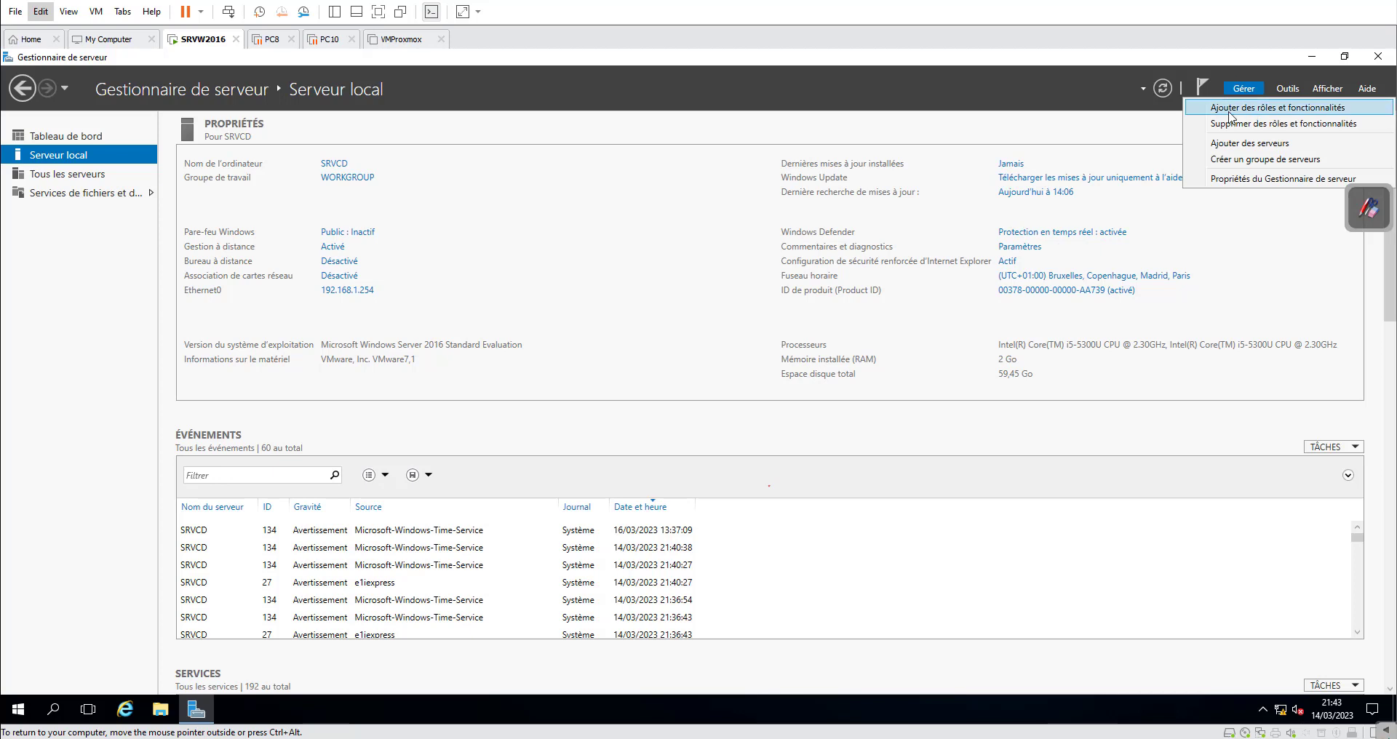
pyautogui.click(1286, 109)
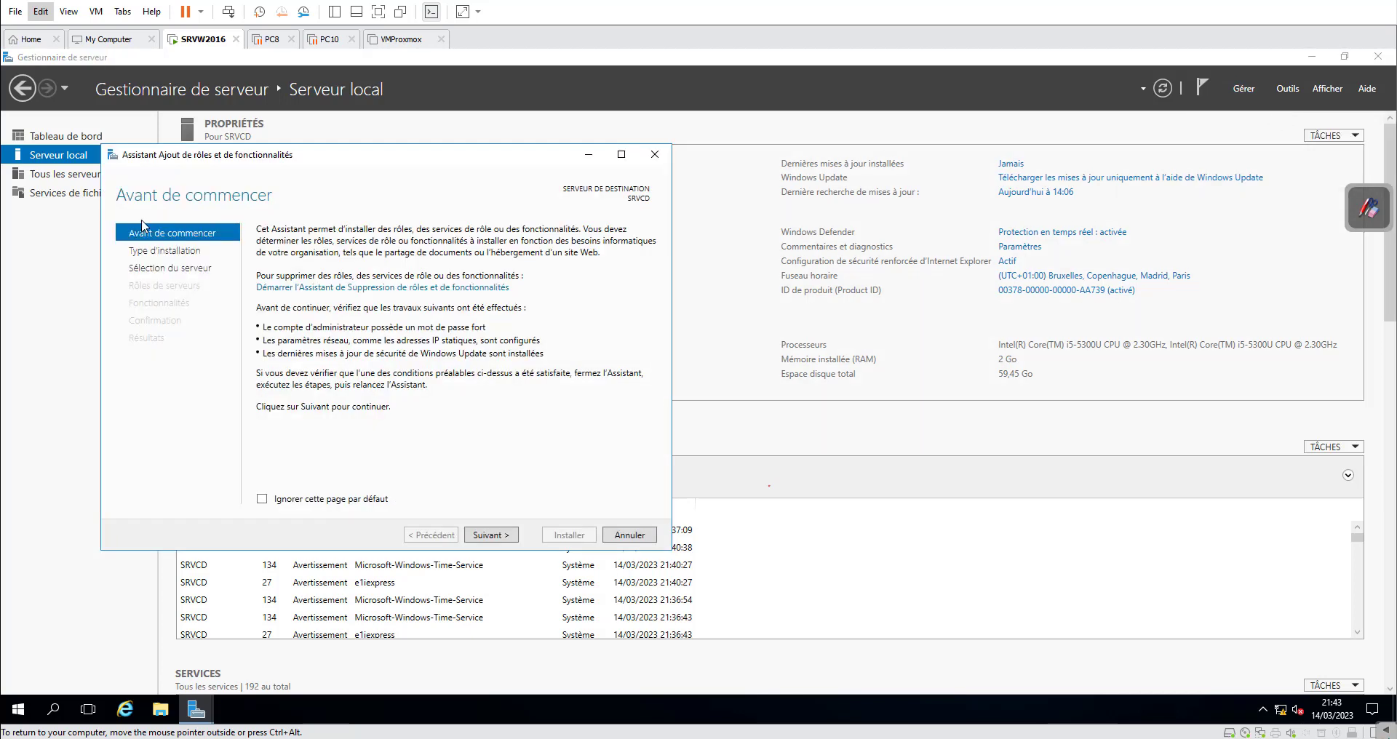
pyautogui.click(497, 539)
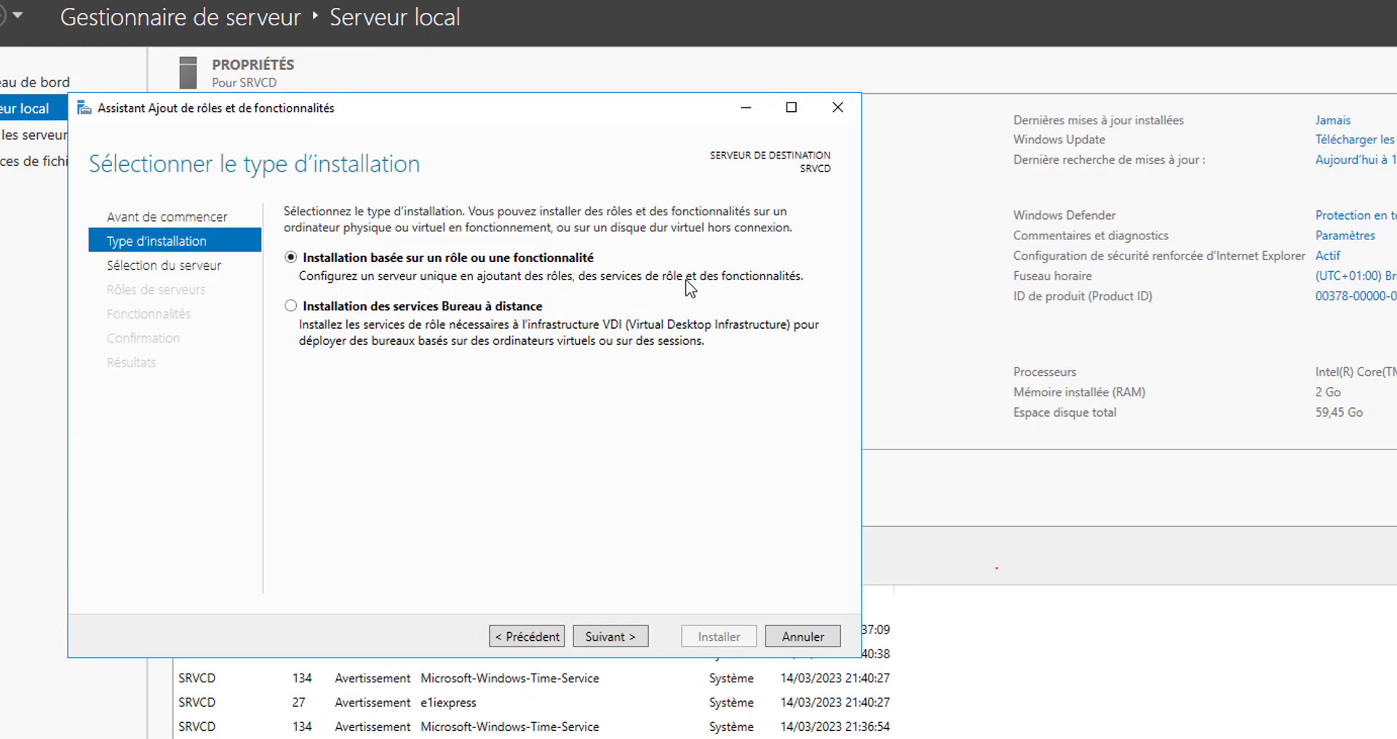
pyautogui.click(610, 636)
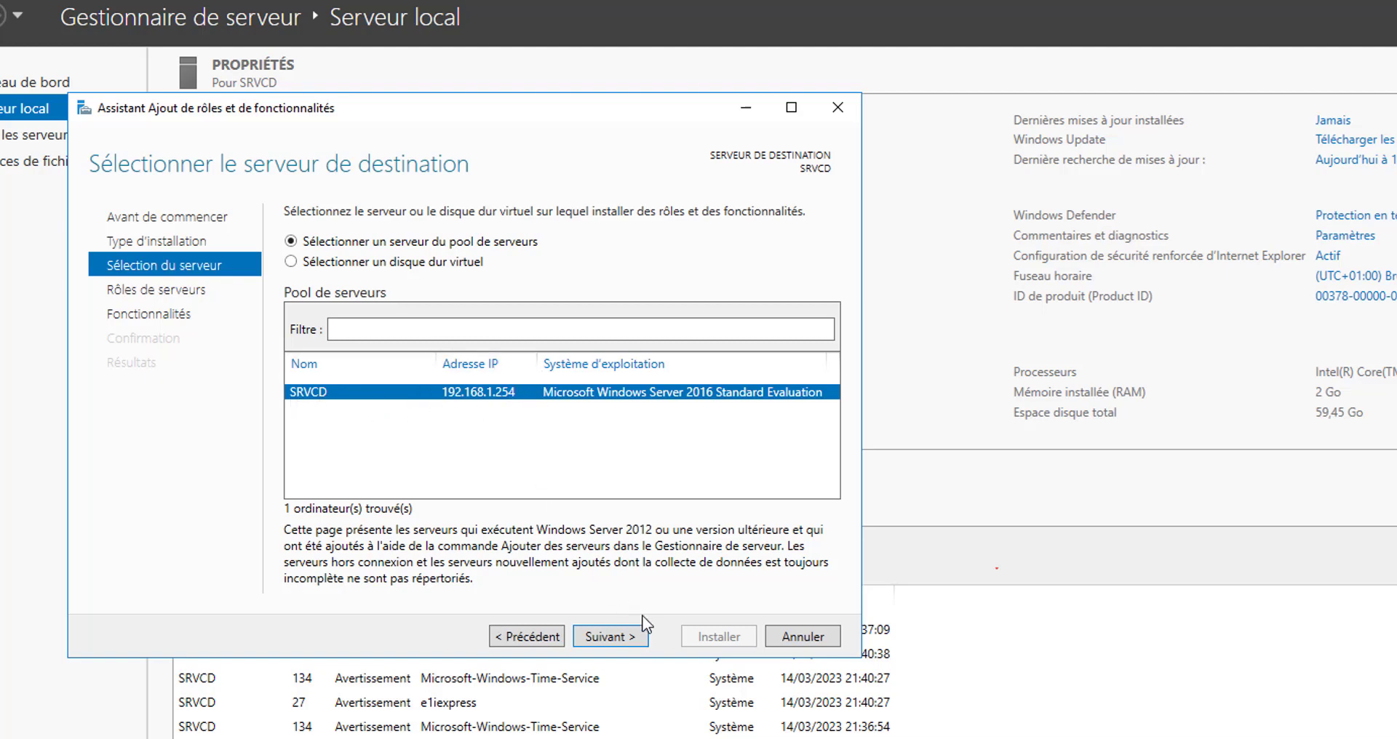
pyautogui.click(594, 636)
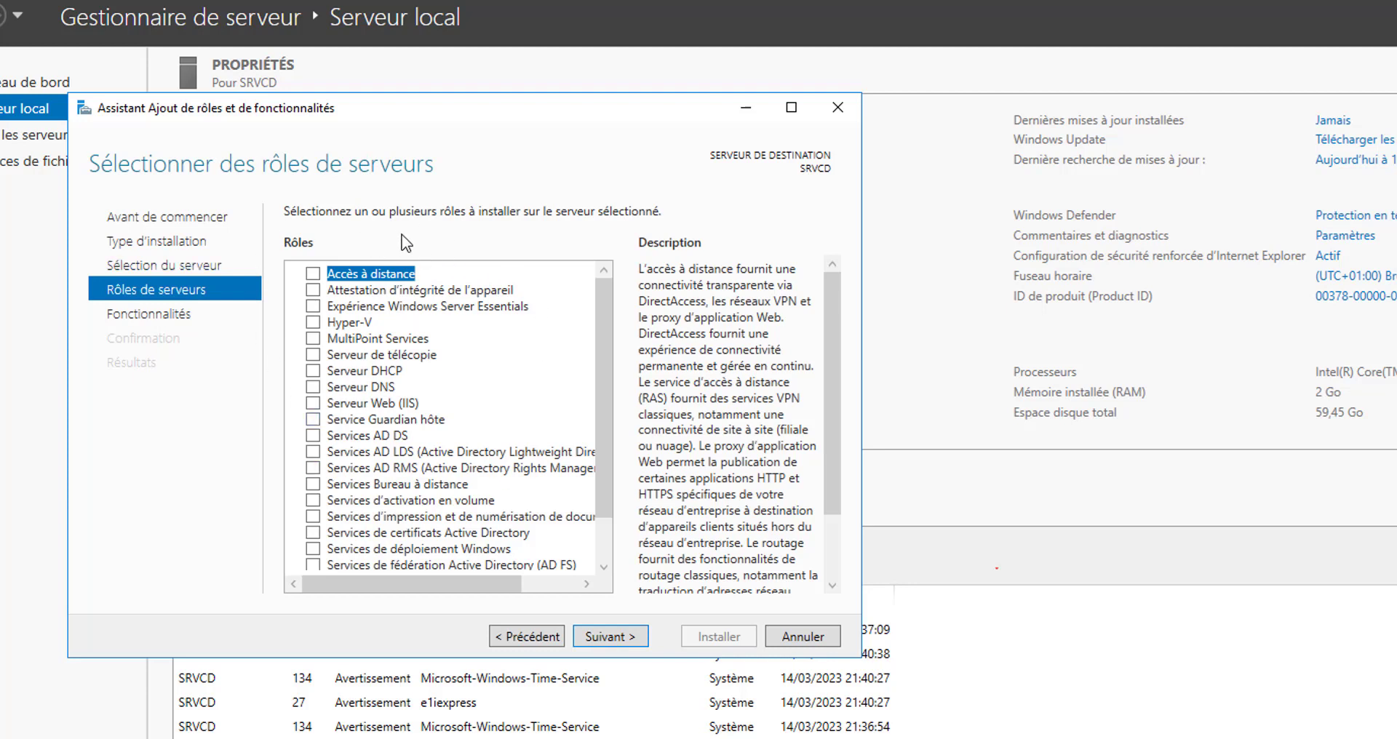
# - Select the Services AD DS role with its required features and management tools, and continue to the features page
pyautogui.moveTo(607, 356); pyautogui.dragTo(602, 510)
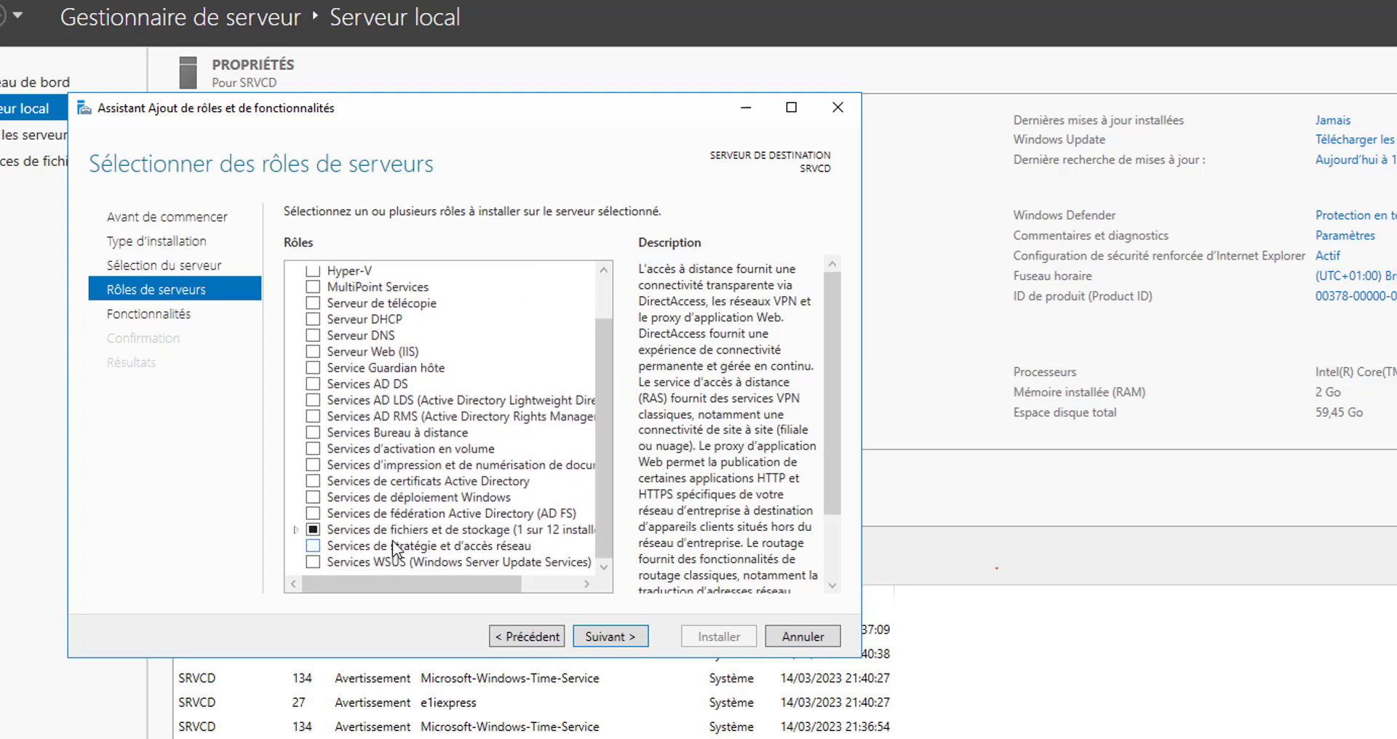
pyautogui.moveTo(607, 539); pyautogui.dragTo(604, 460)
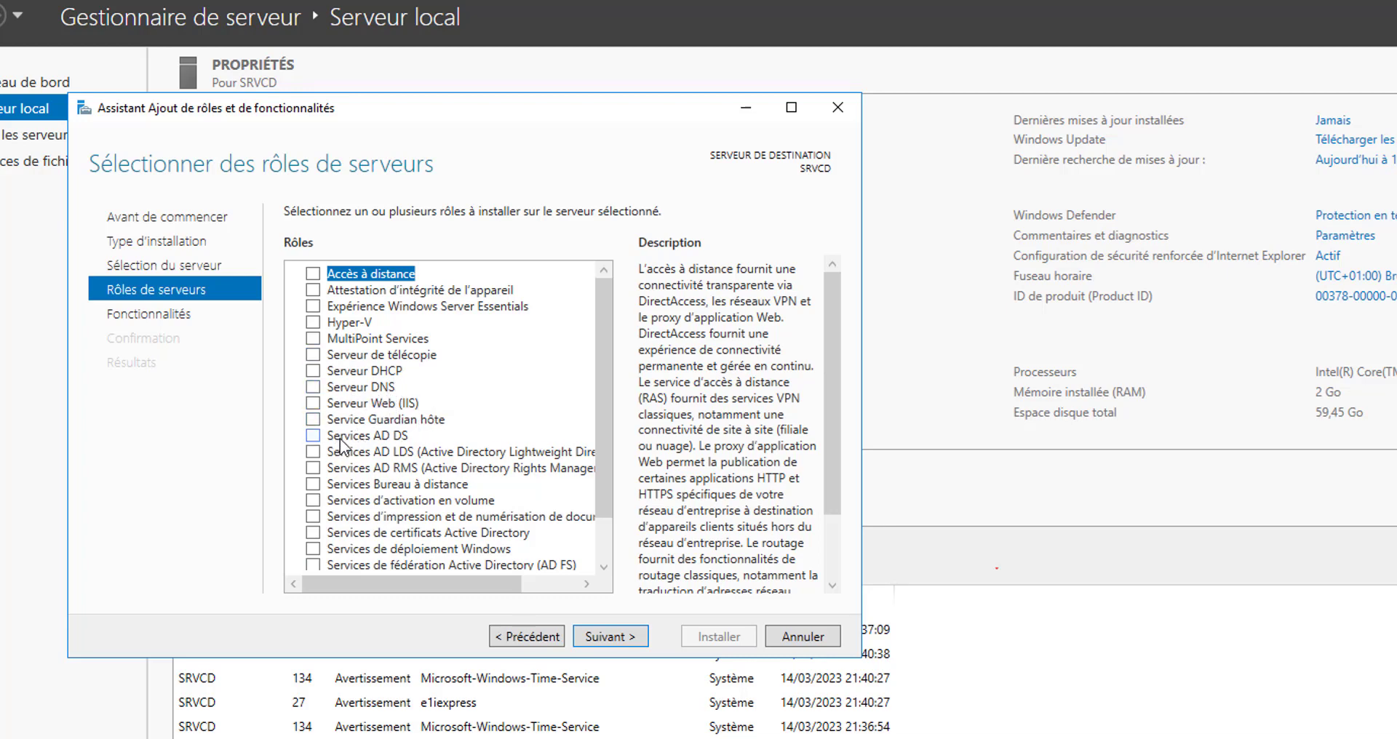
pyautogui.click(310, 436)
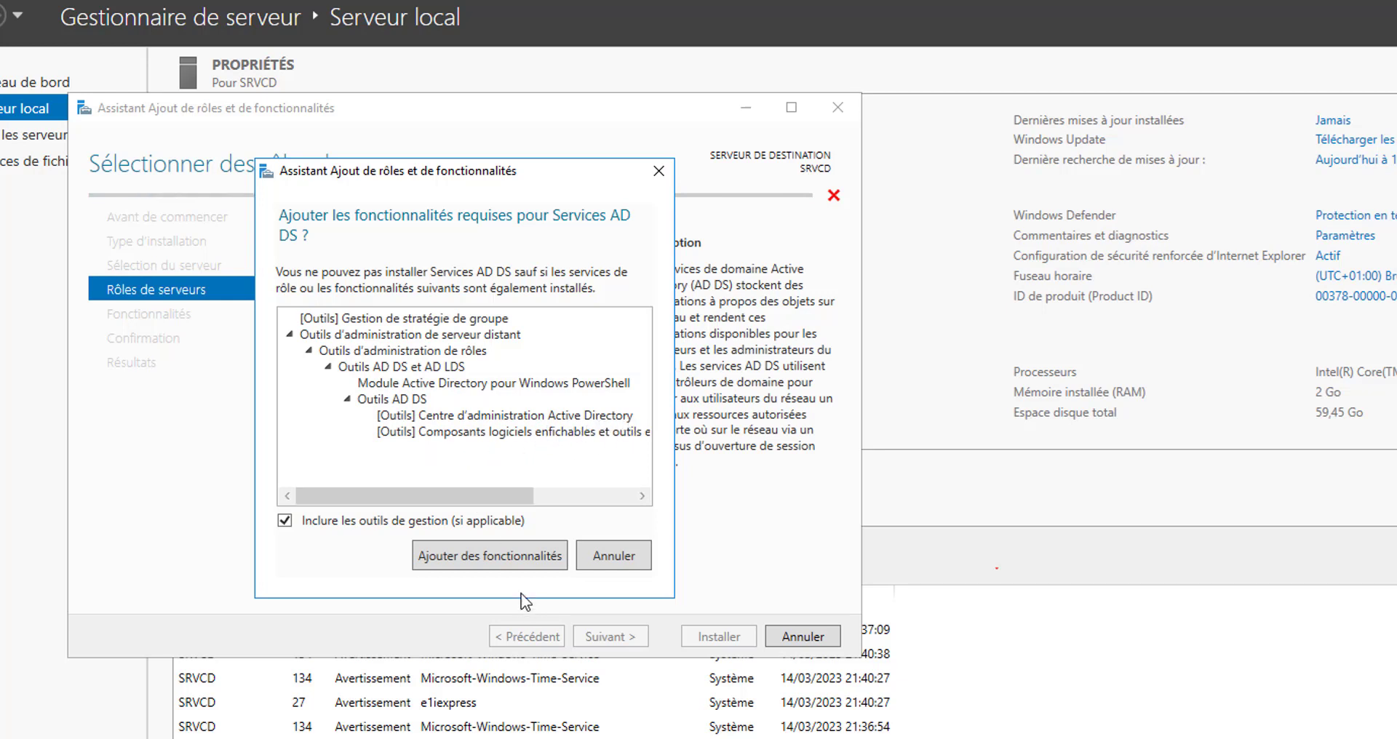
pyautogui.click(481, 562)
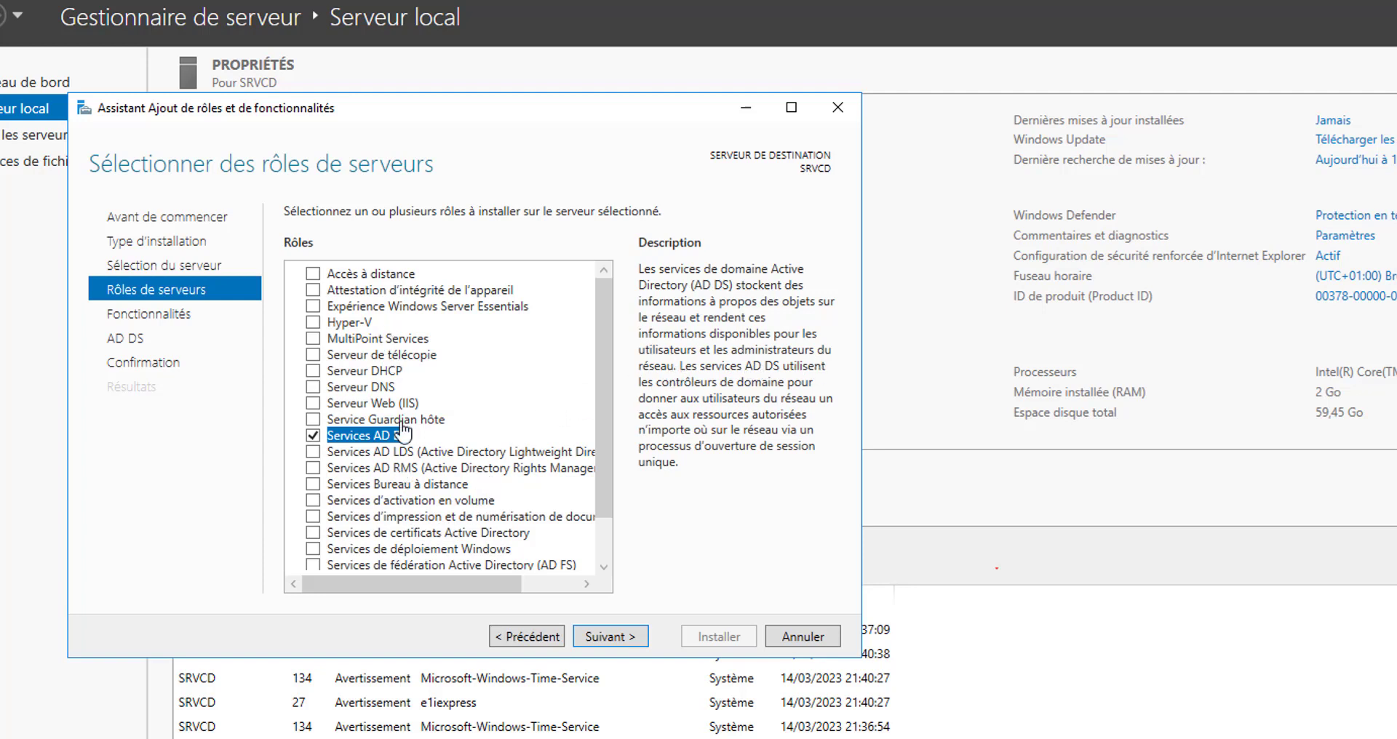
pyautogui.click(609, 637)
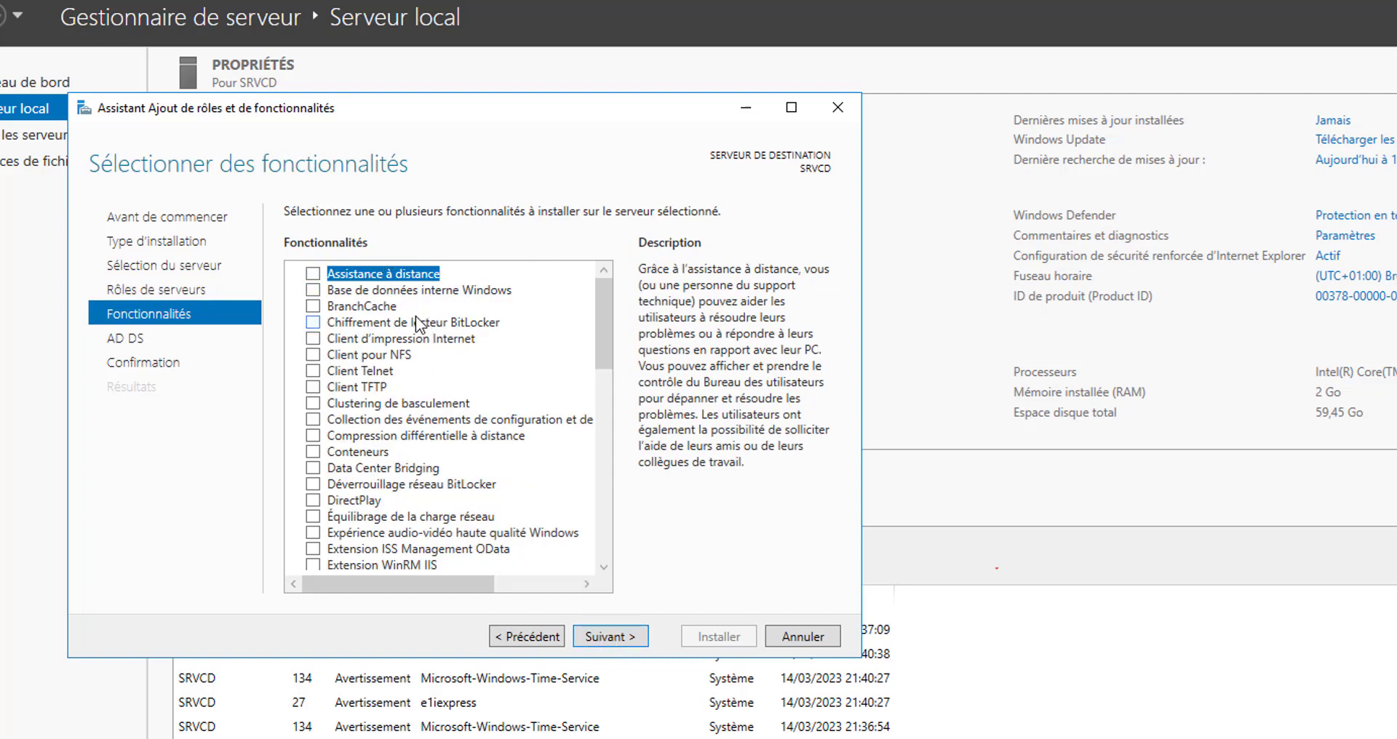
# - Review the features list, keep the default selection and proceed past the AD DS information to the confirmation page
pyautogui.moveTo(602, 336); pyautogui.dragTo(616, 411)
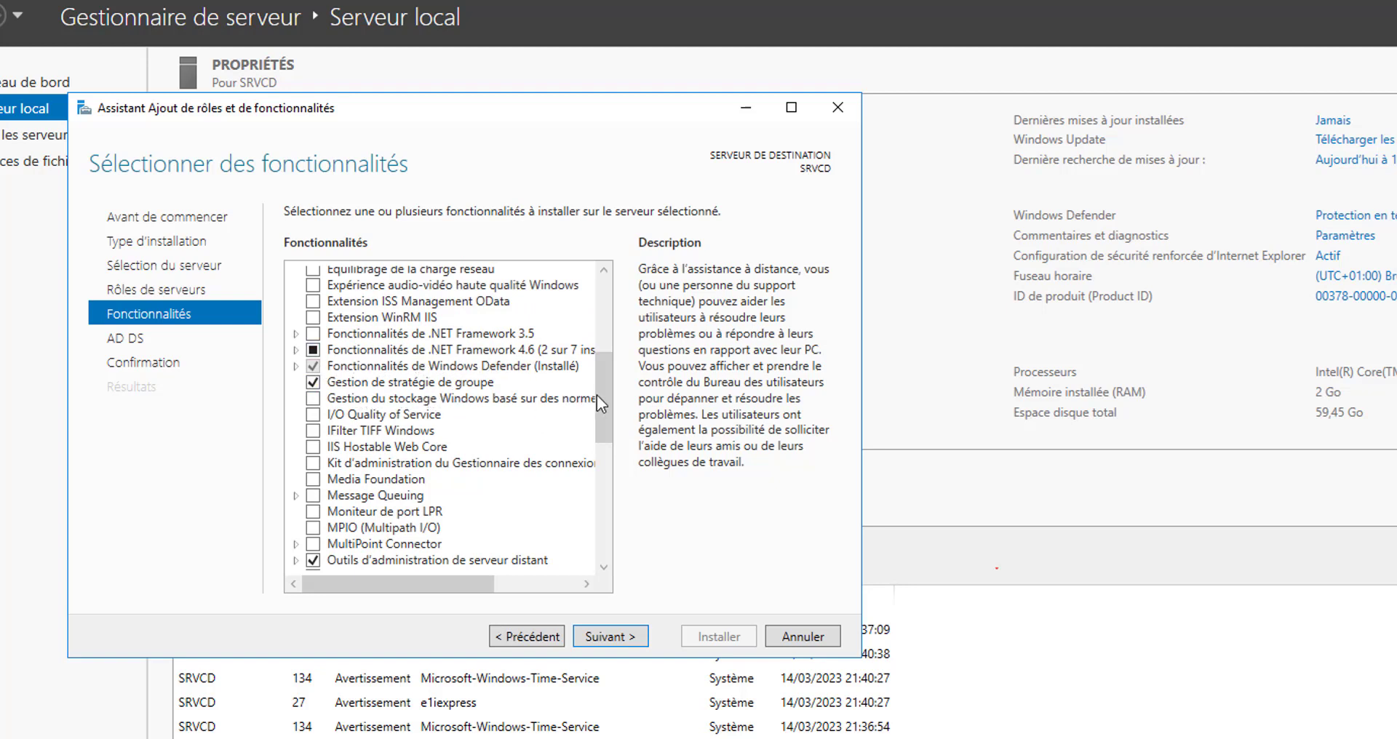
pyautogui.moveTo(604, 408); pyautogui.dragTo(548, 547)
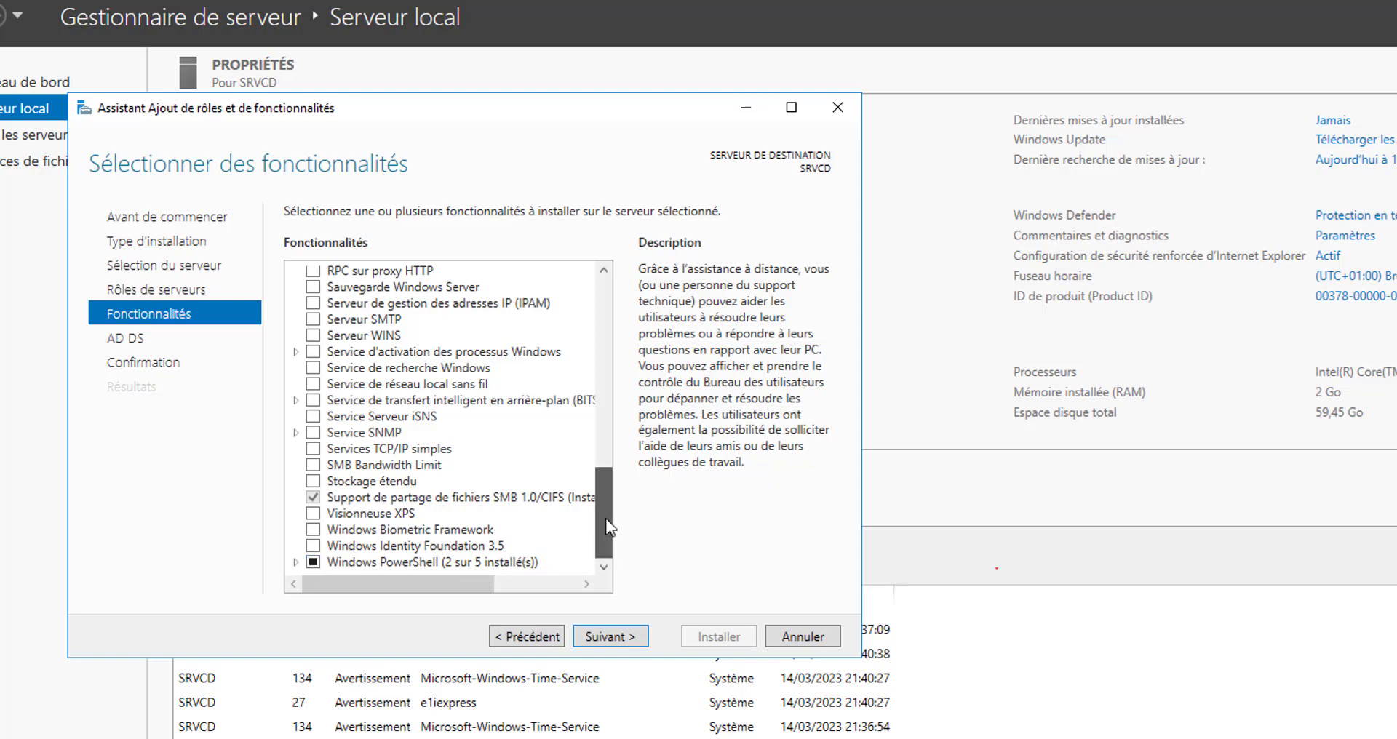
pyautogui.moveTo(606, 518); pyautogui.dragTo(600, 322)
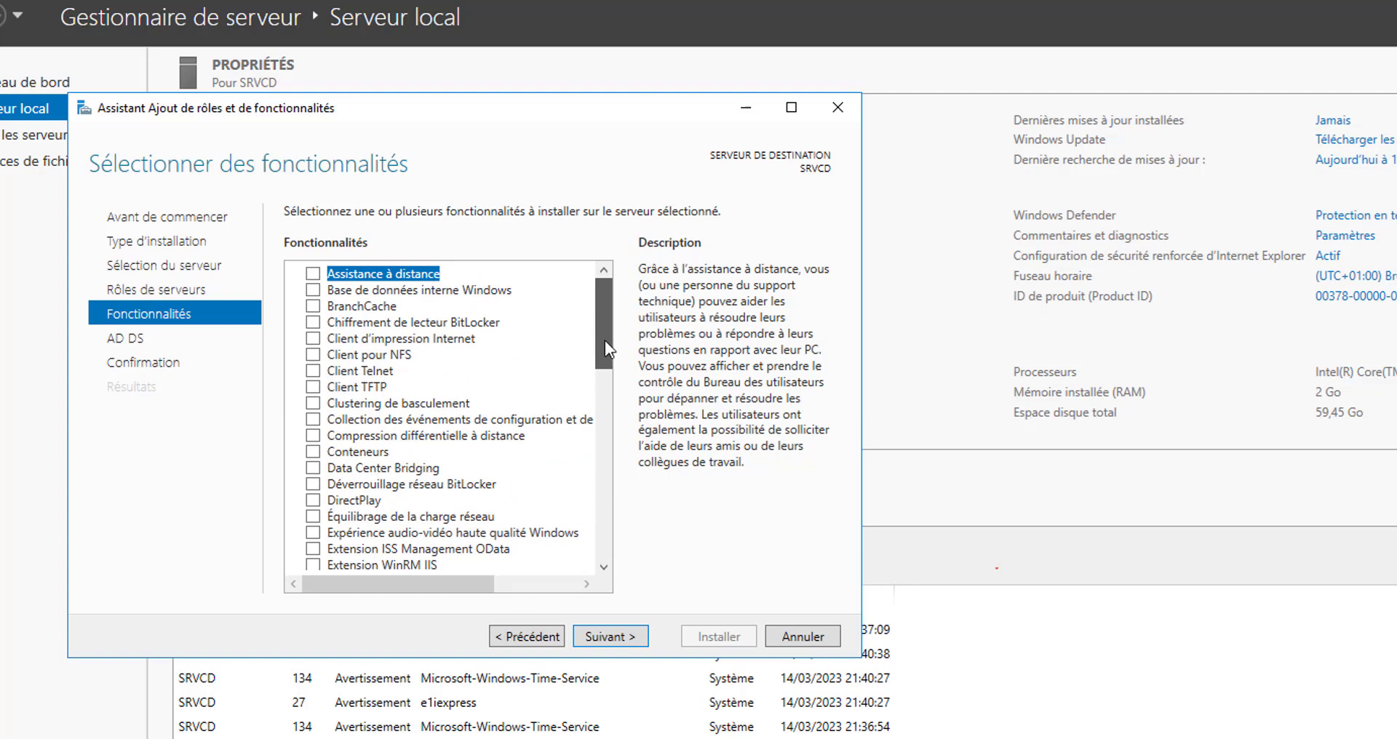
pyautogui.scroll(-2, 605, 341)
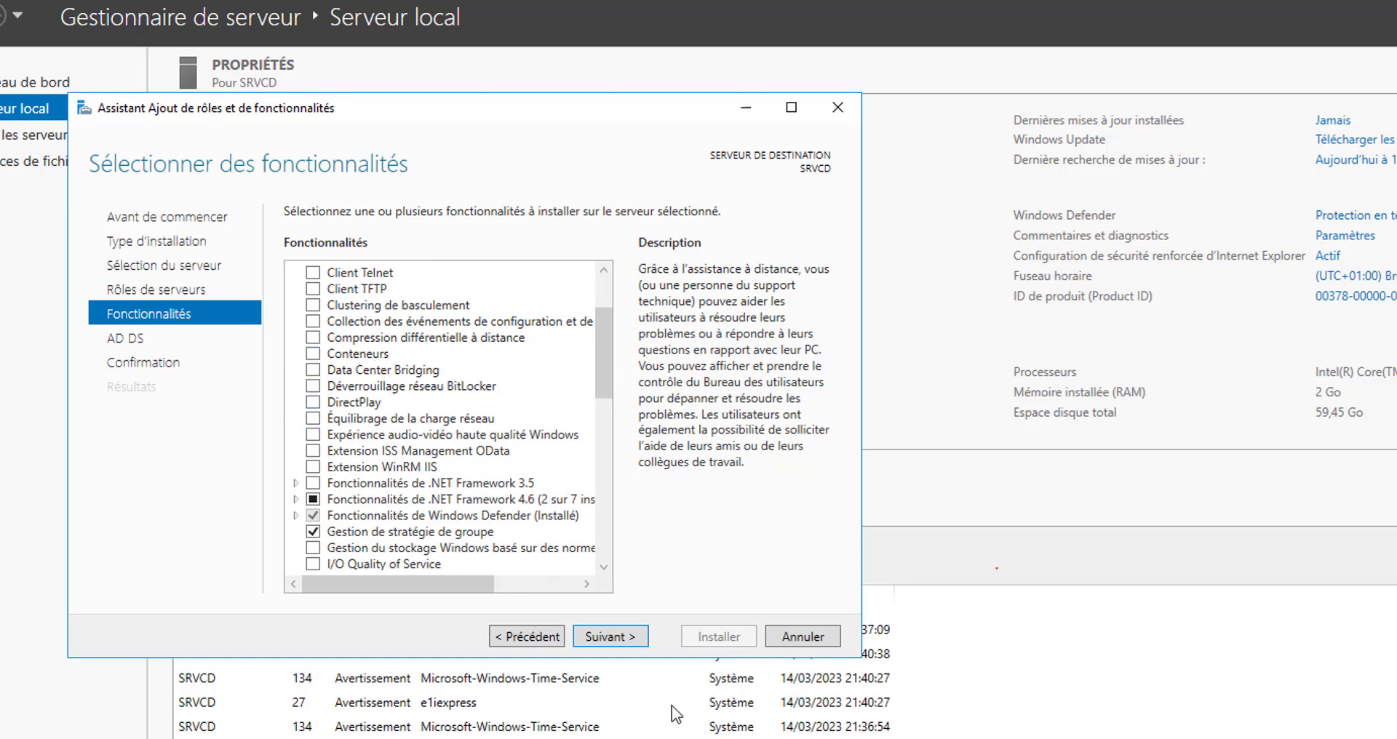
pyautogui.click(605, 639)
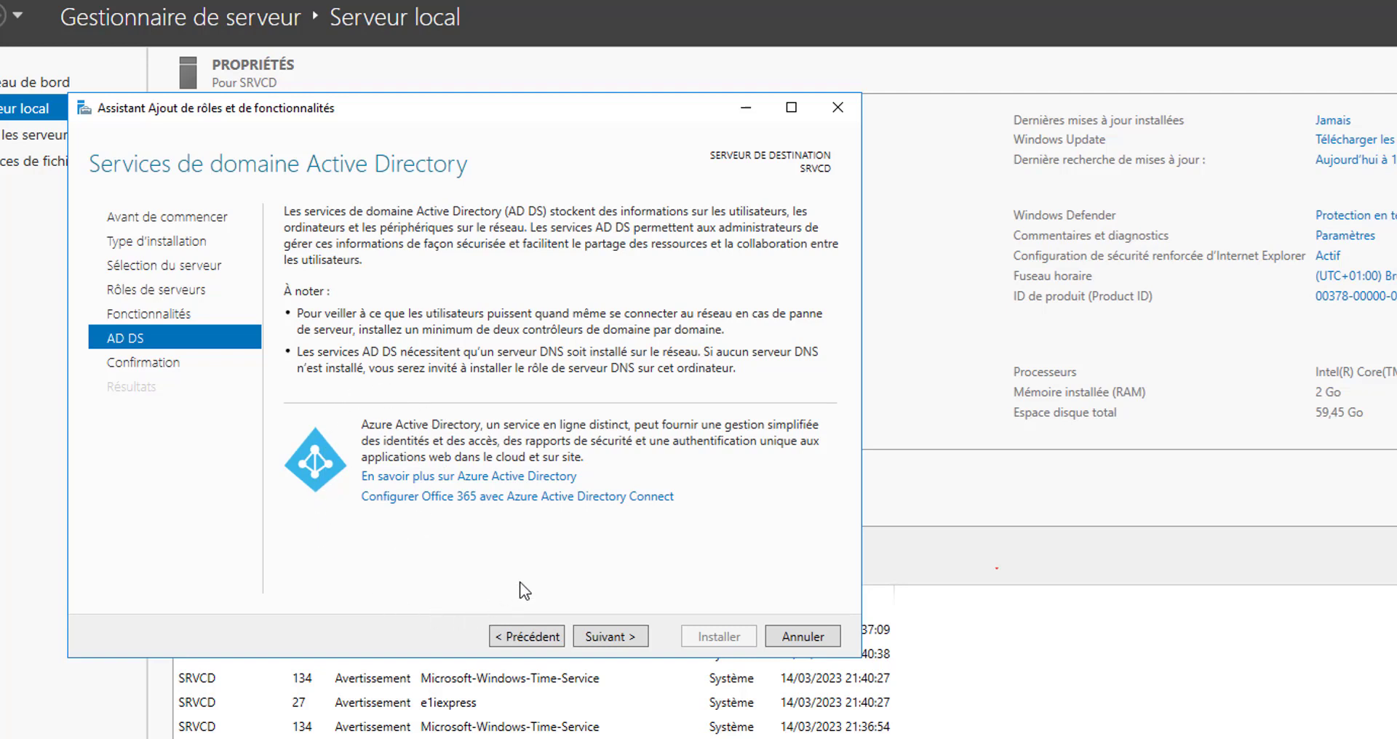
pyautogui.click(609, 637)
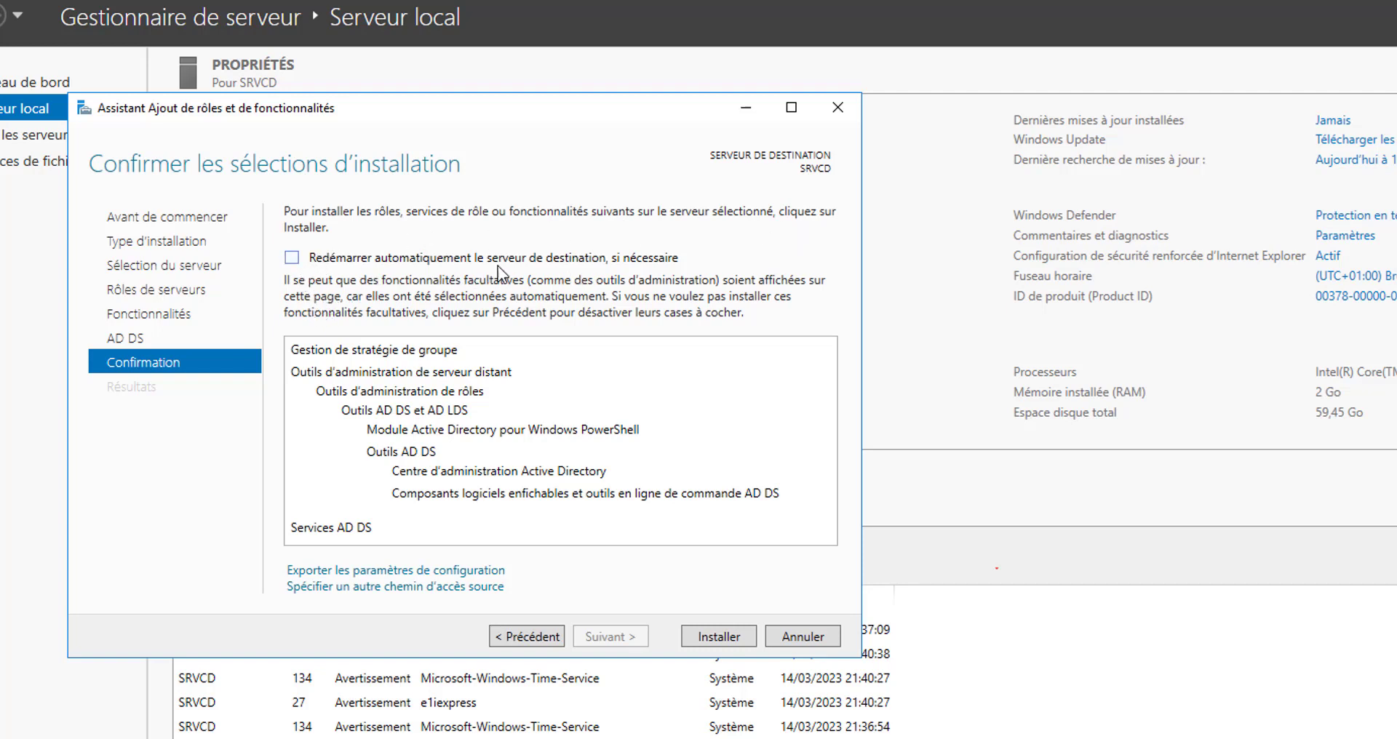
# - Allow automatic restart of the destination server if necessary and install the AD DS role
pyautogui.click(292, 260)
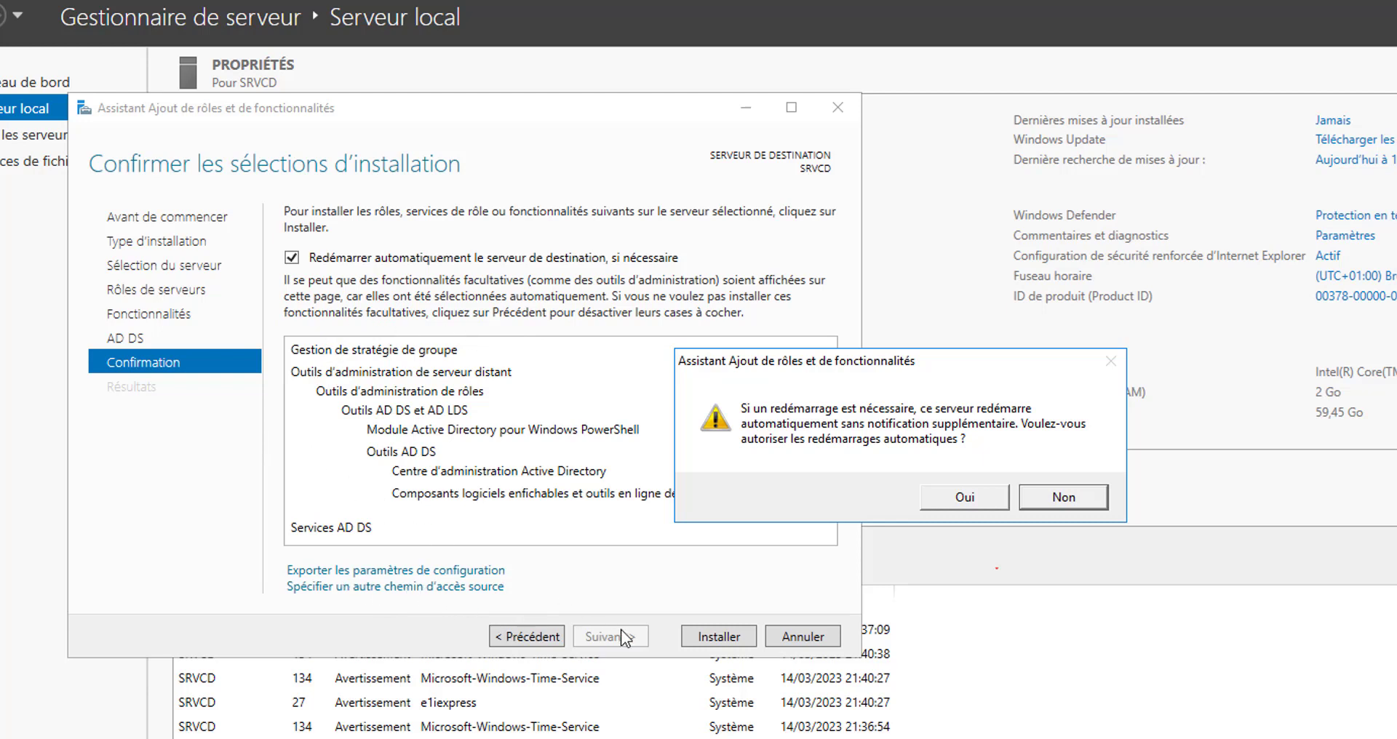
pyautogui.click(965, 497)
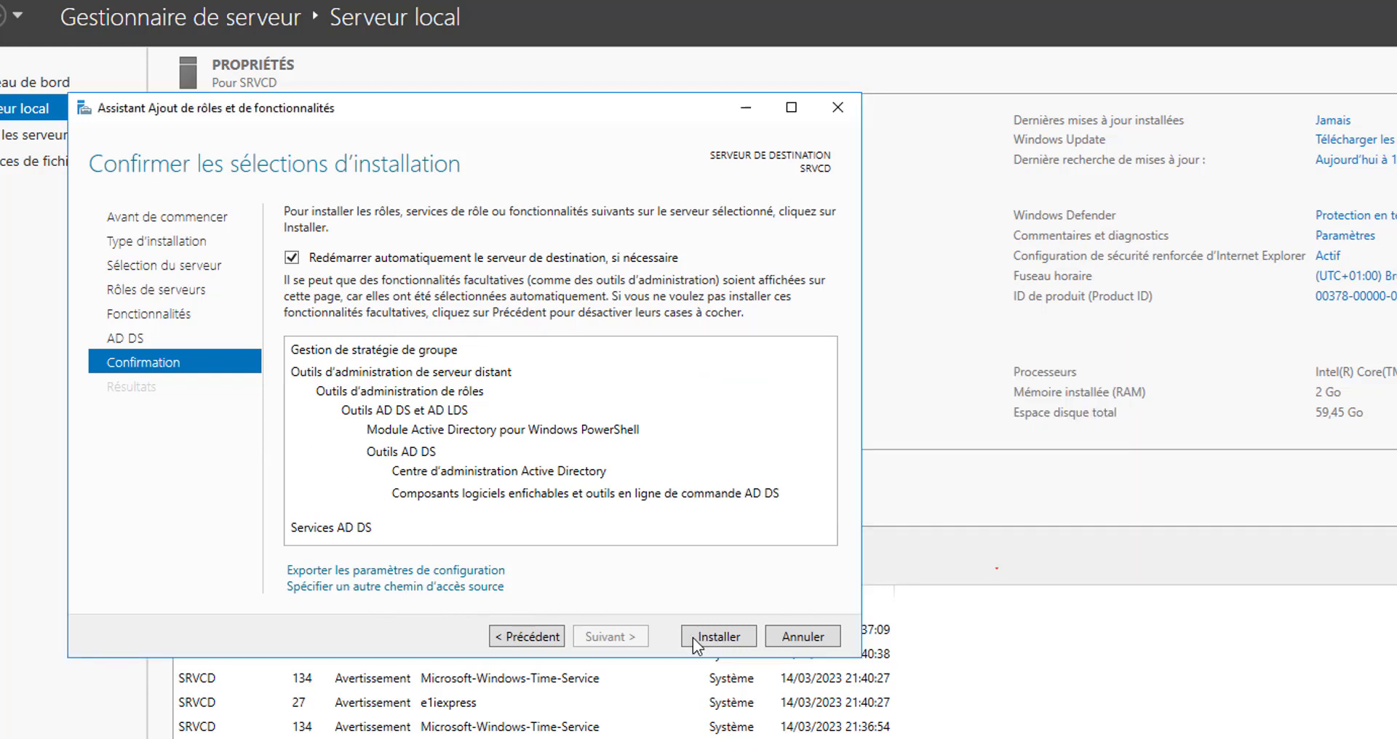
pyautogui.click(719, 637)
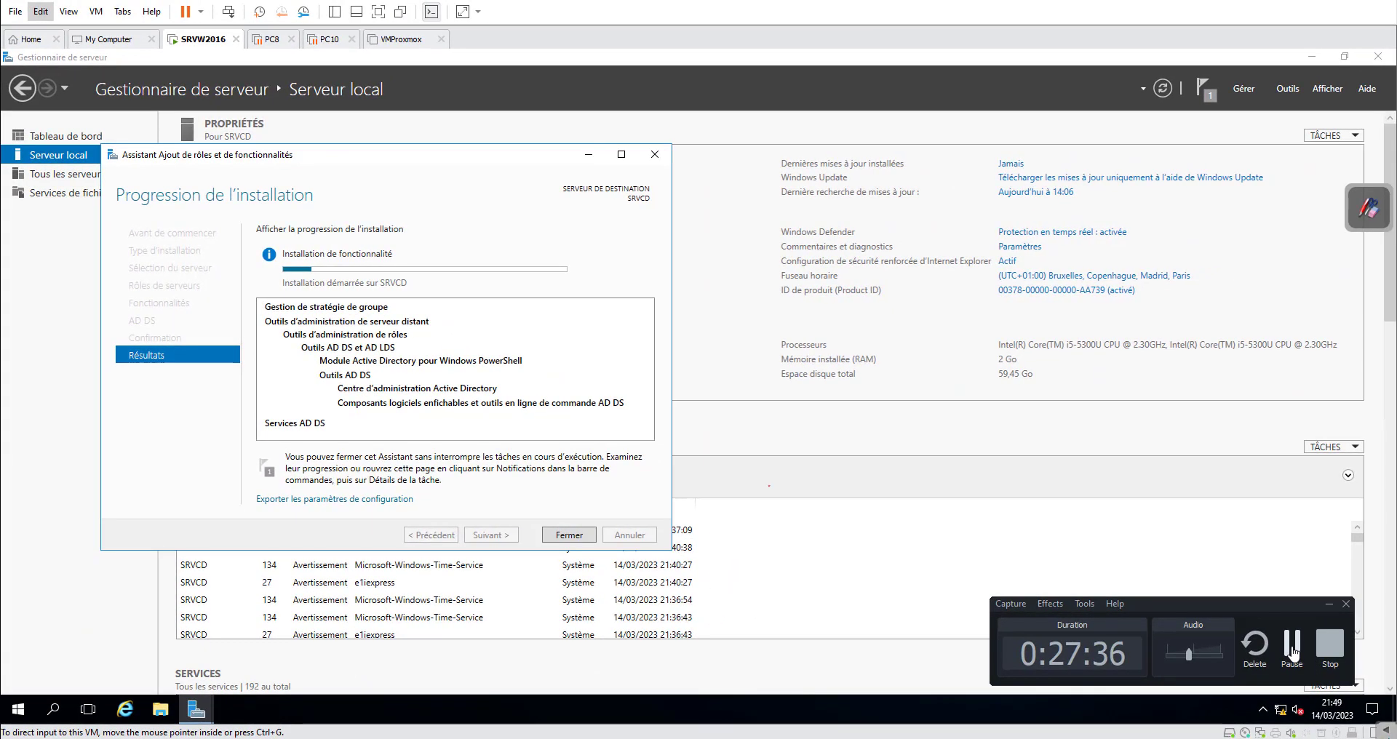
pyautogui.click(1292, 650)
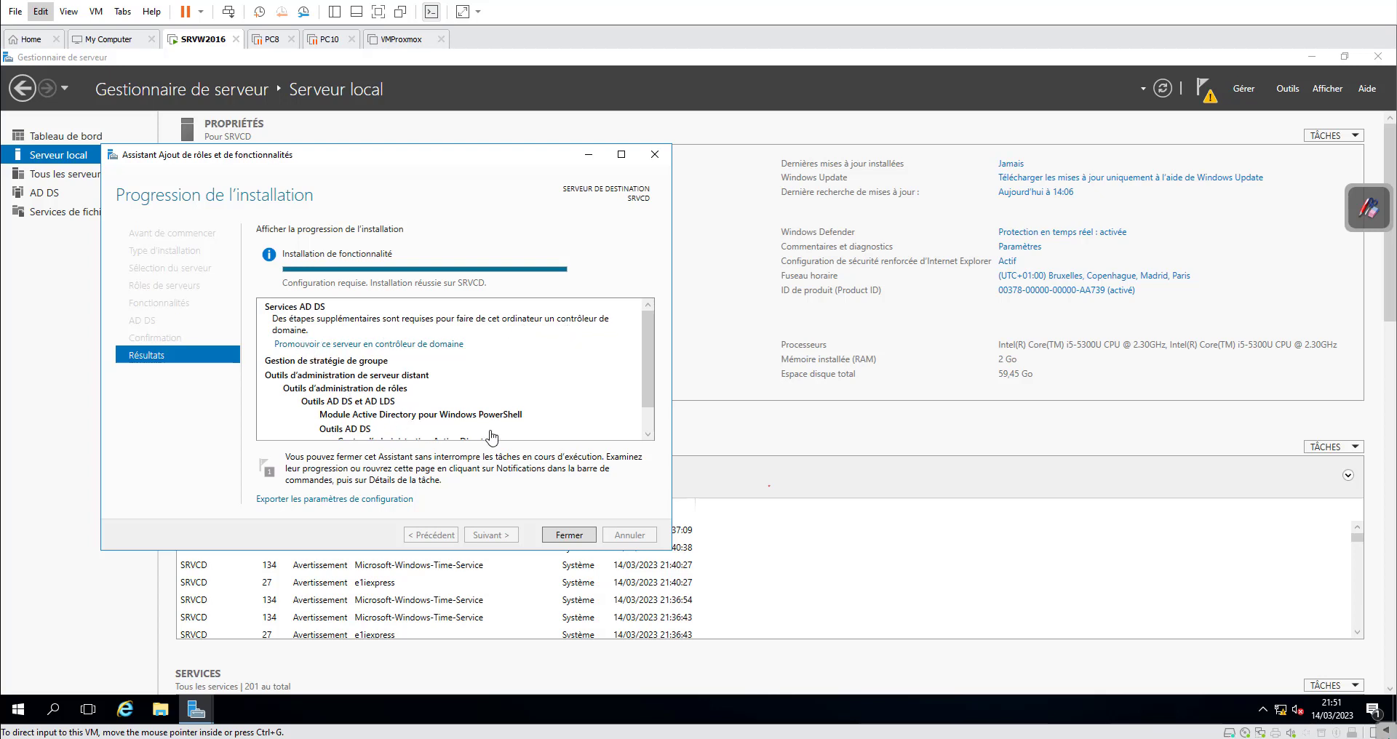
# - Close the role installation wizard and restart the server with the reason Autre (non planifié)
pyautogui.click(569, 536)
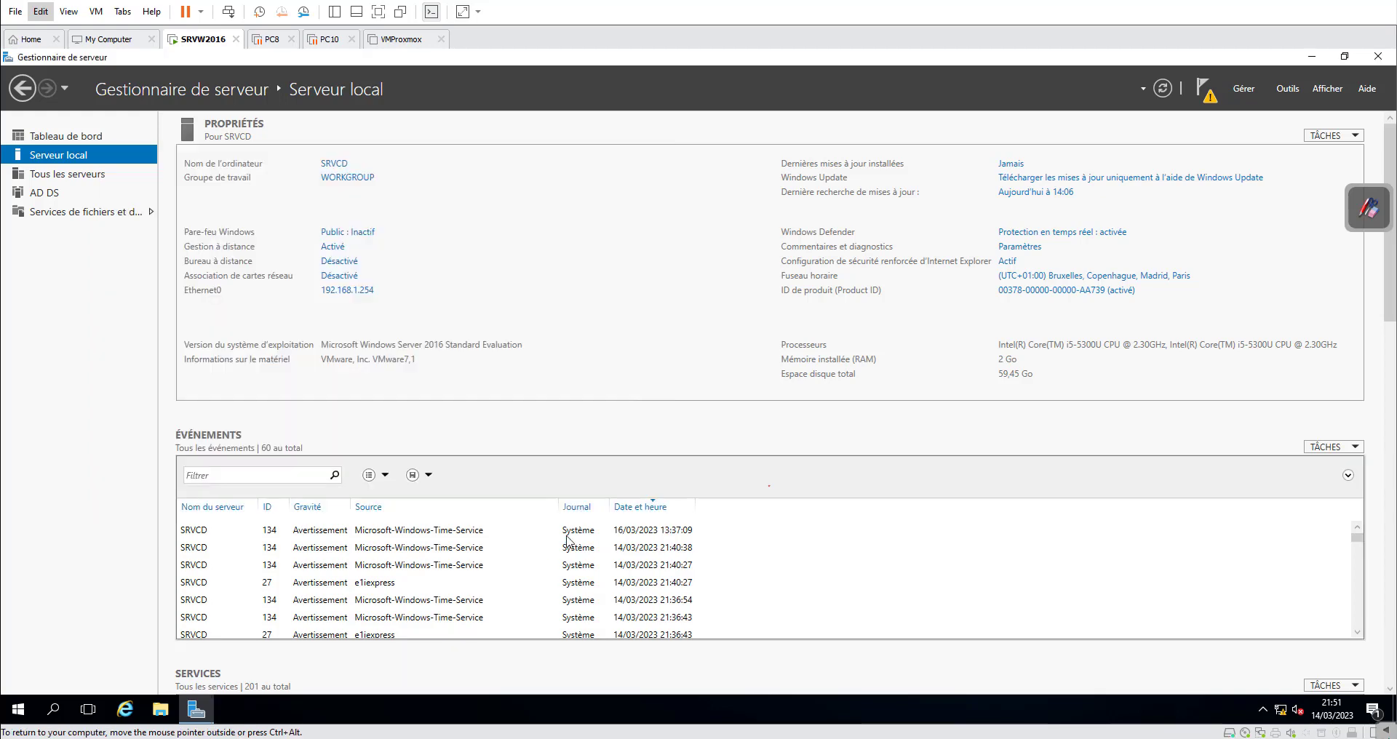
pyautogui.click(18, 709)
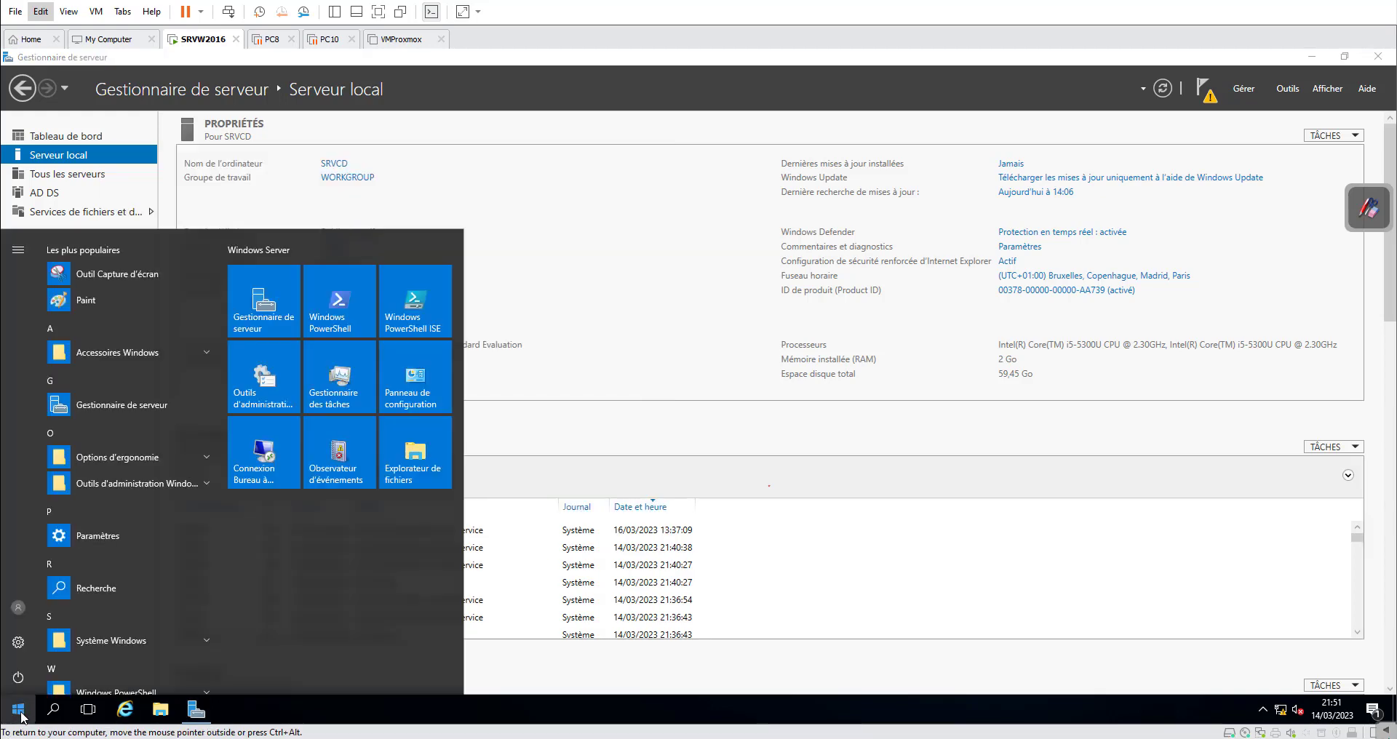
pyautogui.click(19, 677)
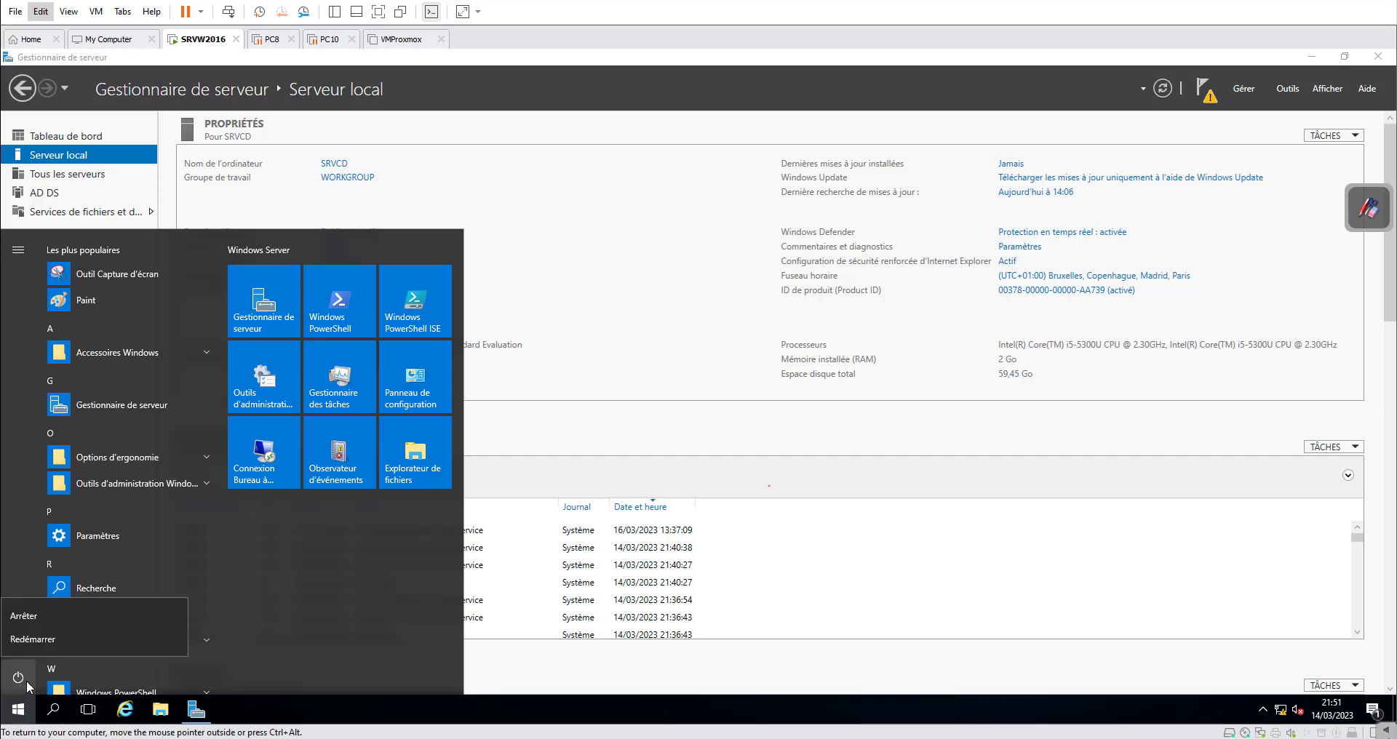
pyautogui.click(72, 641)
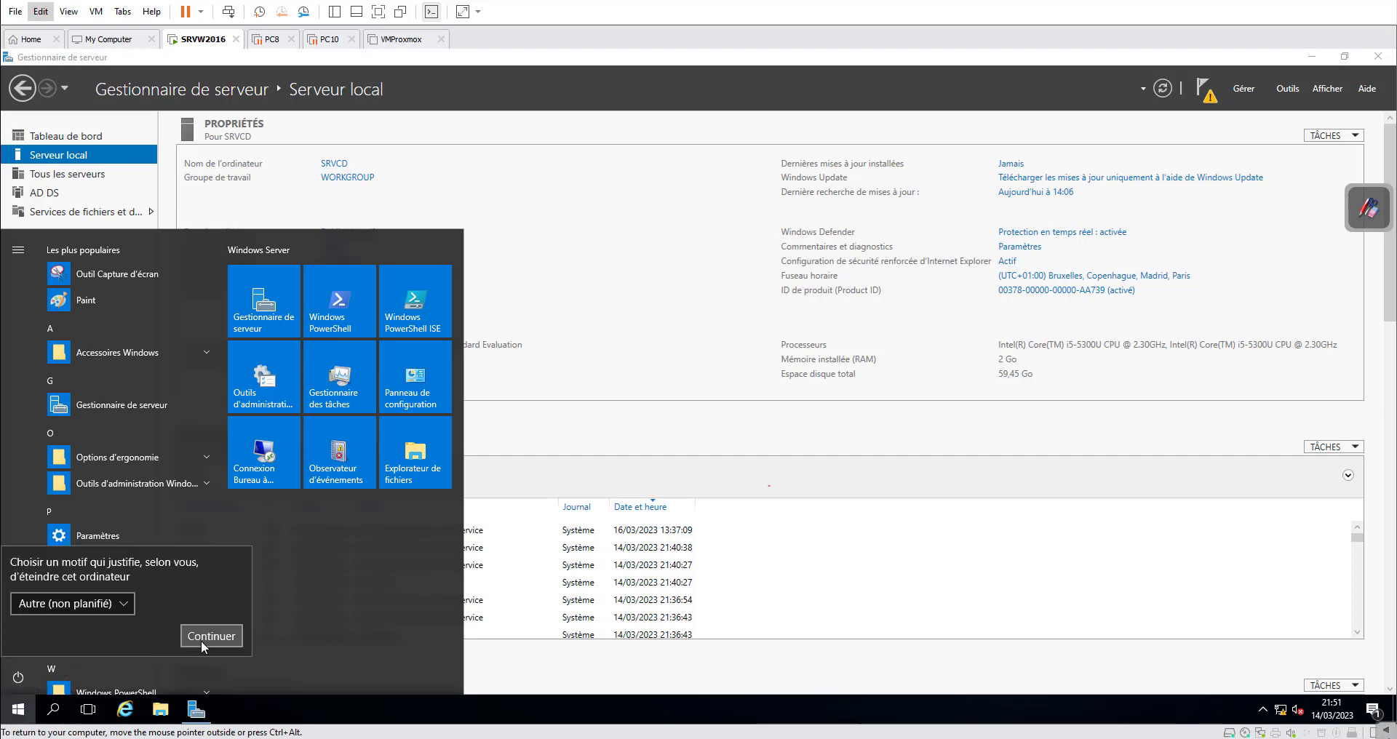
pyautogui.click(212, 636)
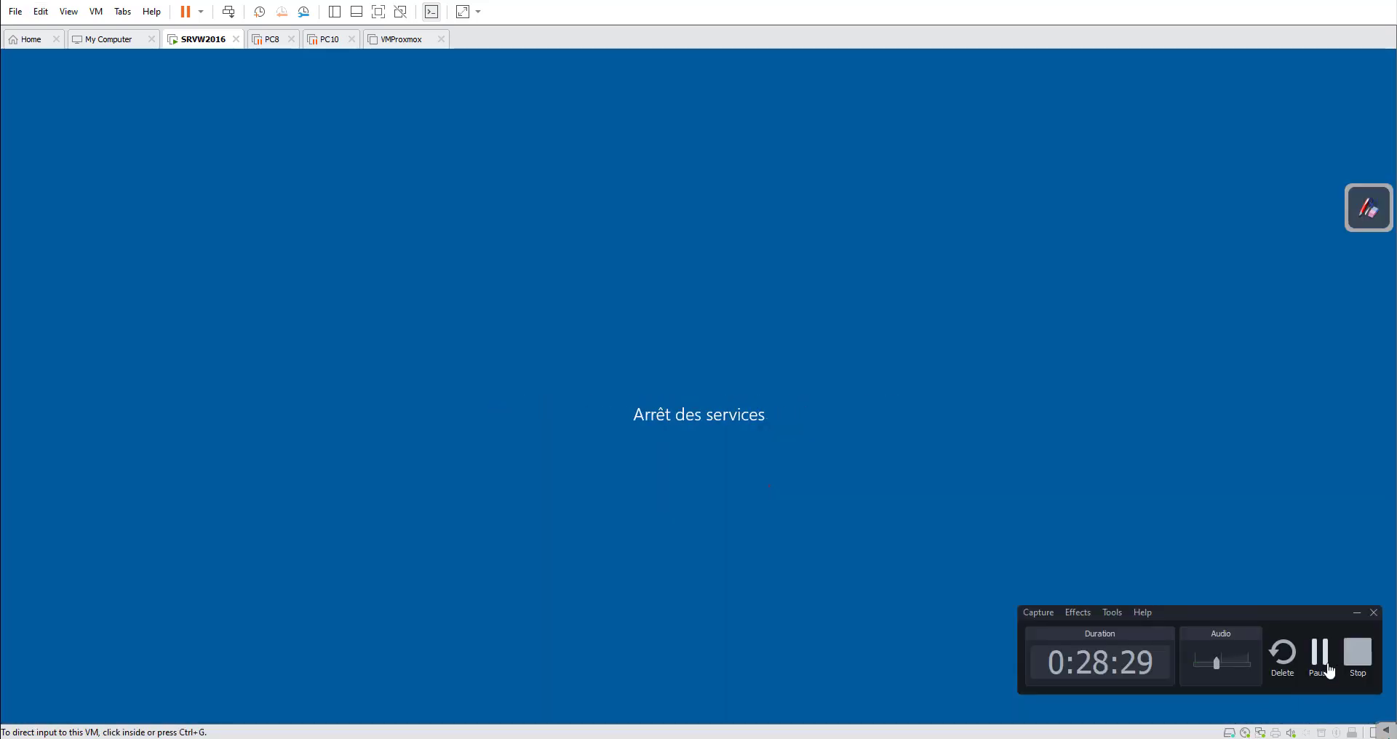
pyautogui.click(1321, 655)
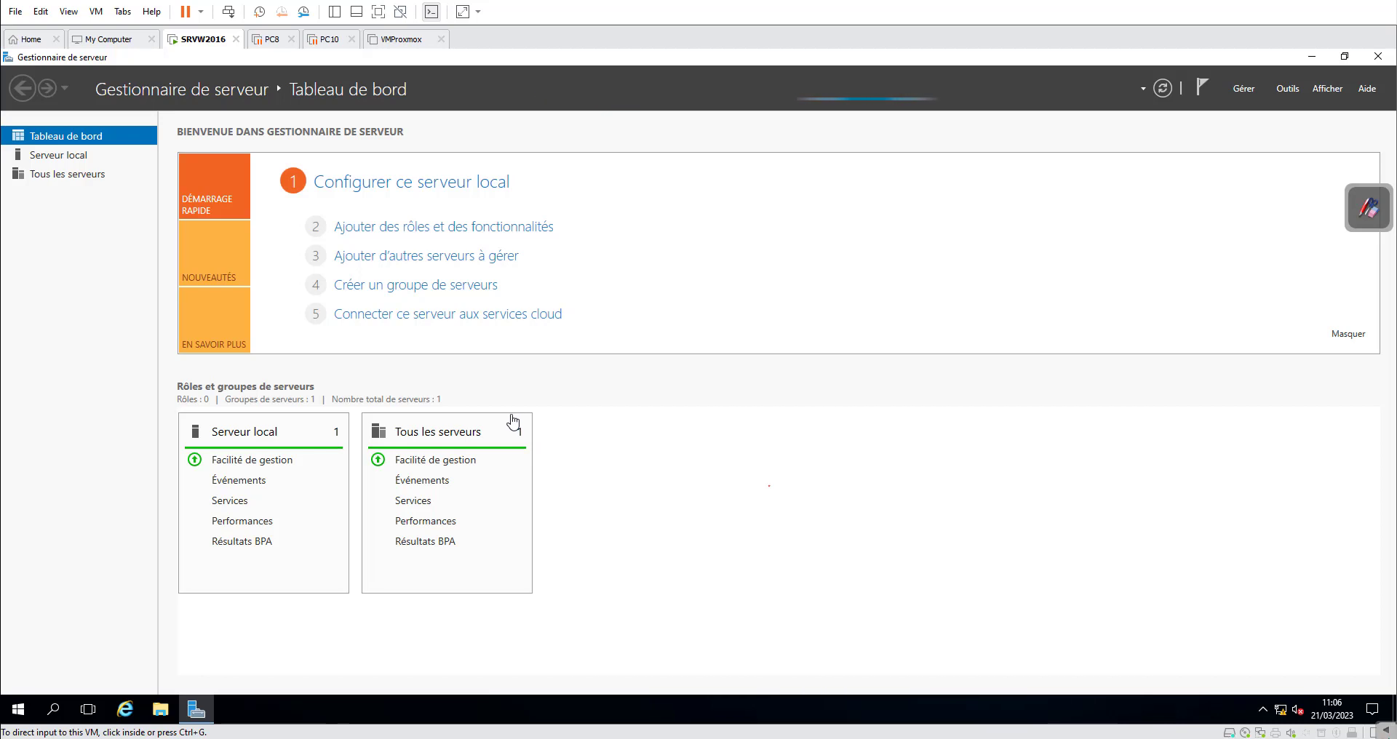
# - Show the local server's properties and start promoting it to a domain controller from the post-deployment notification
pyautogui.click(62, 155)
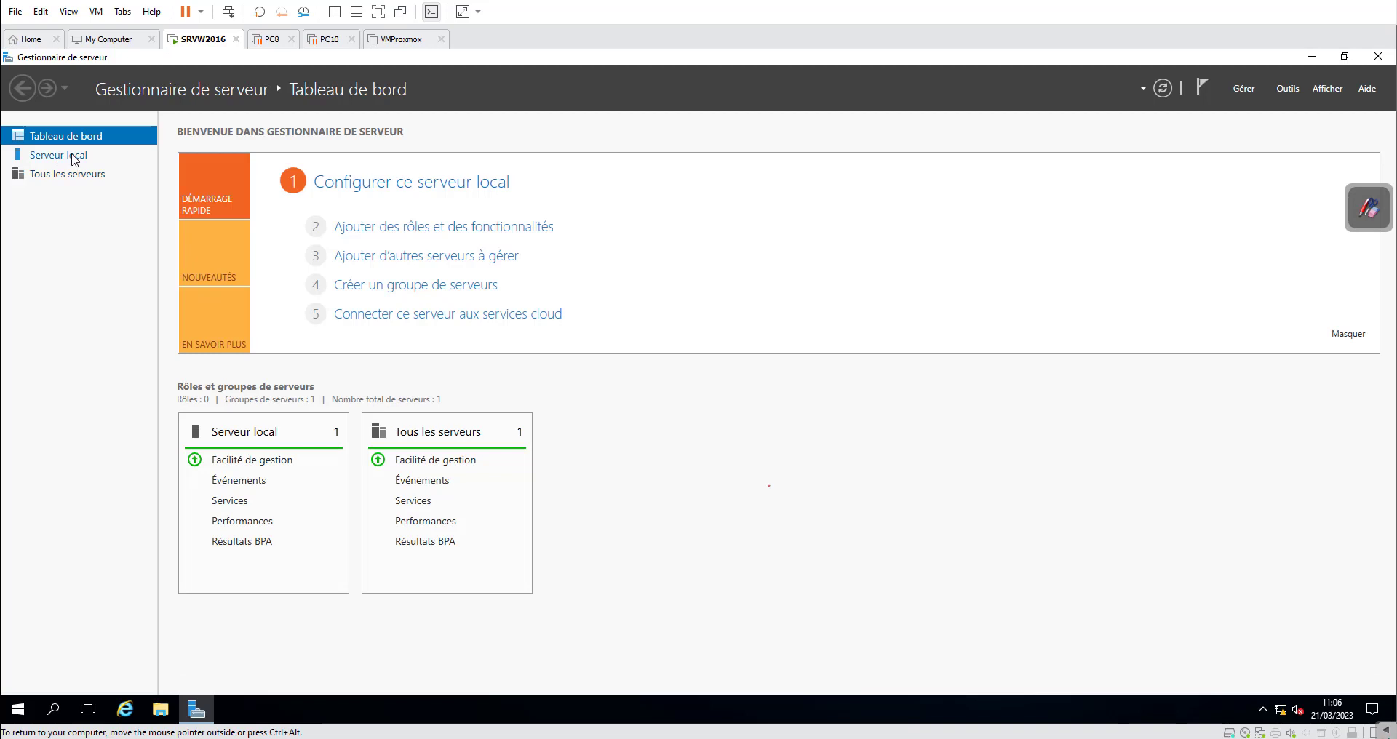
pyautogui.click(74, 160)
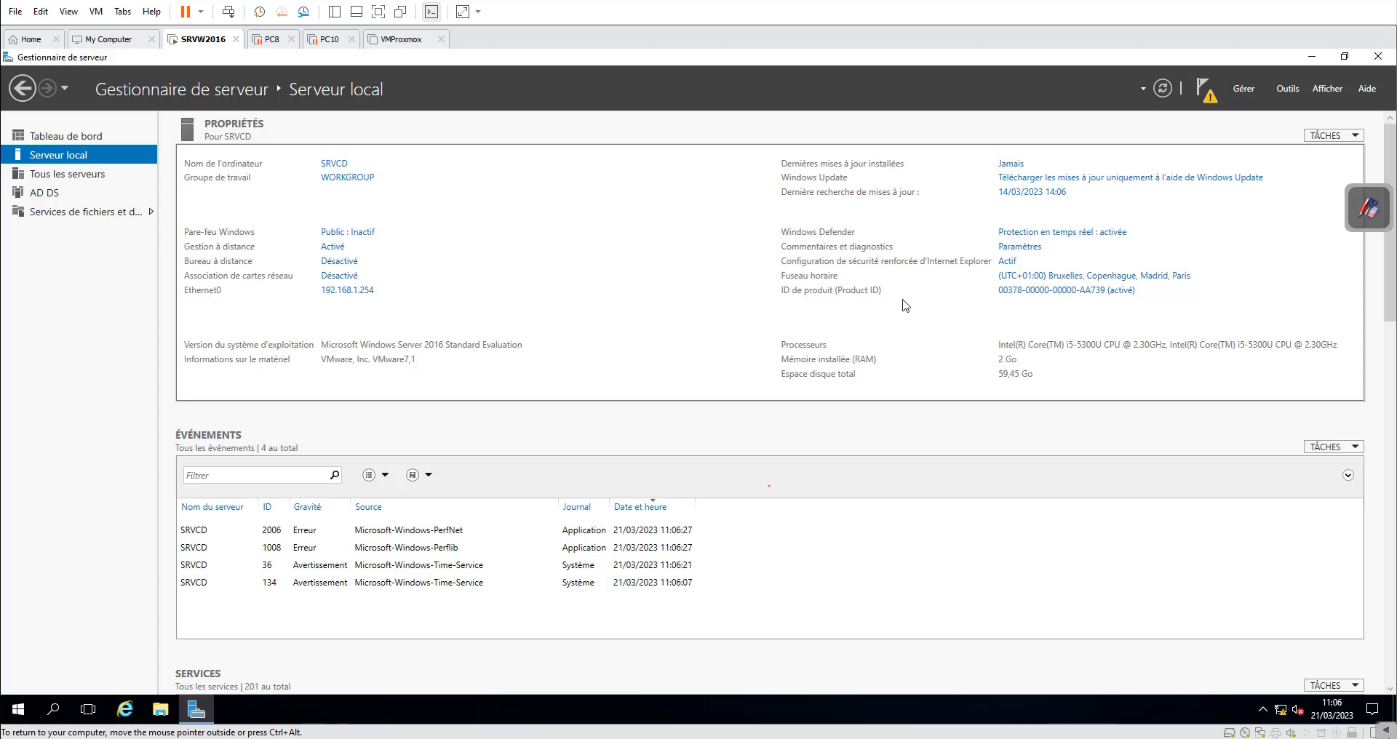
pyautogui.click(1210, 96)
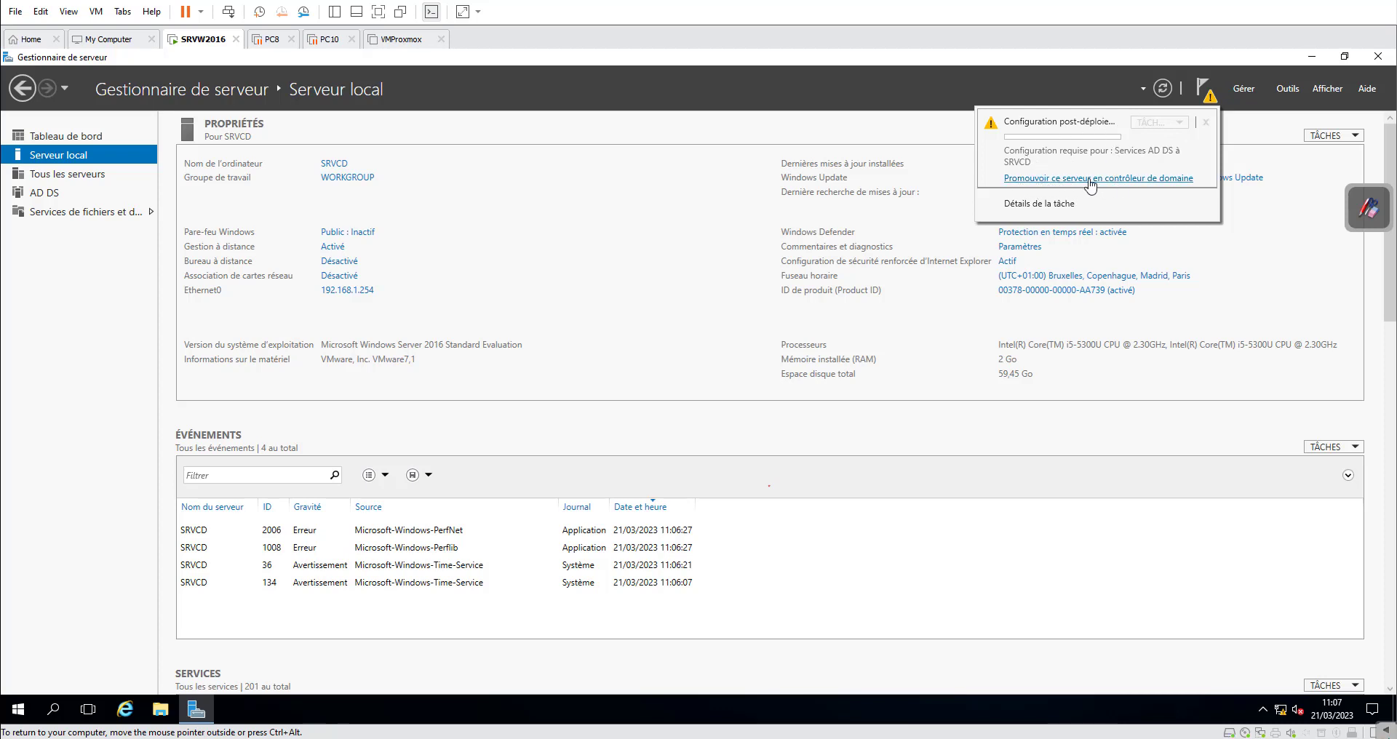
pyautogui.click(1118, 179)
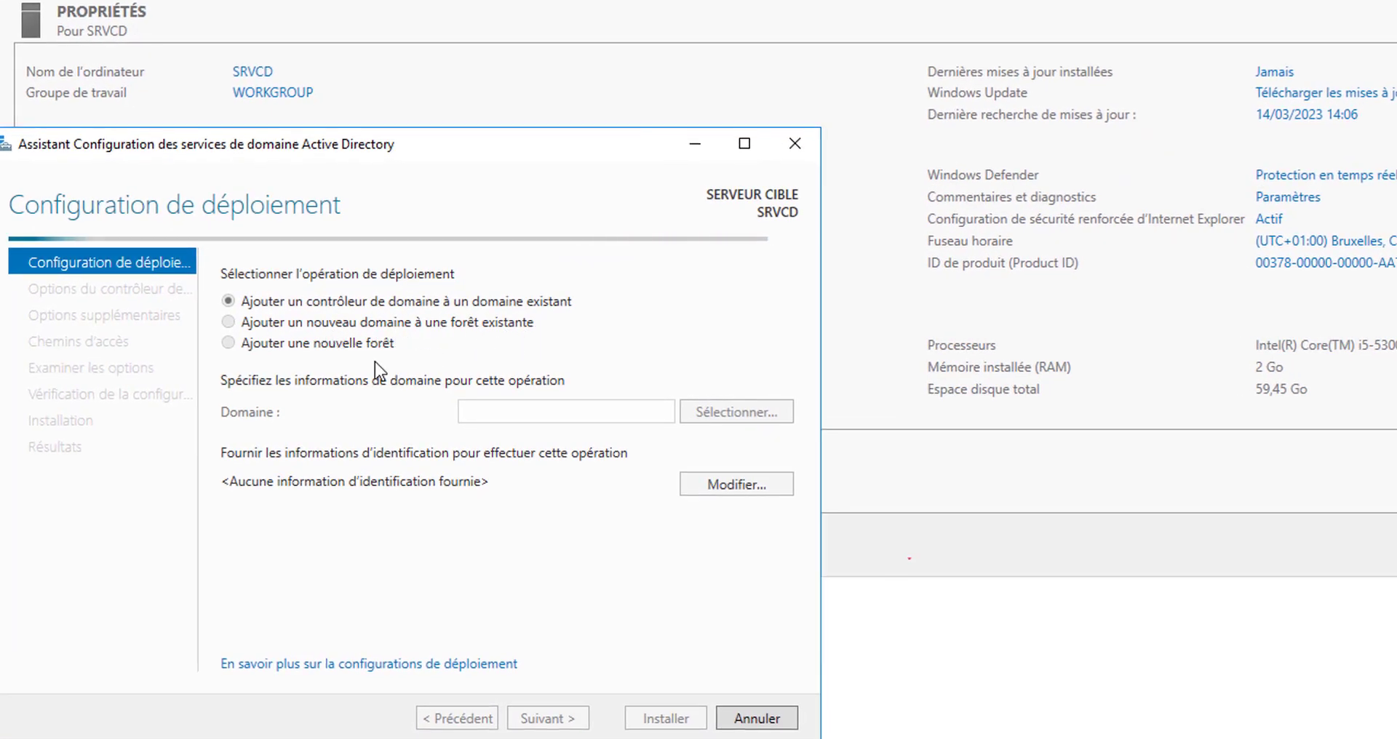
# - Choose to add a new forest with the root domain name ABC.lan and continue to the domain controller options
pyautogui.click(229, 345)
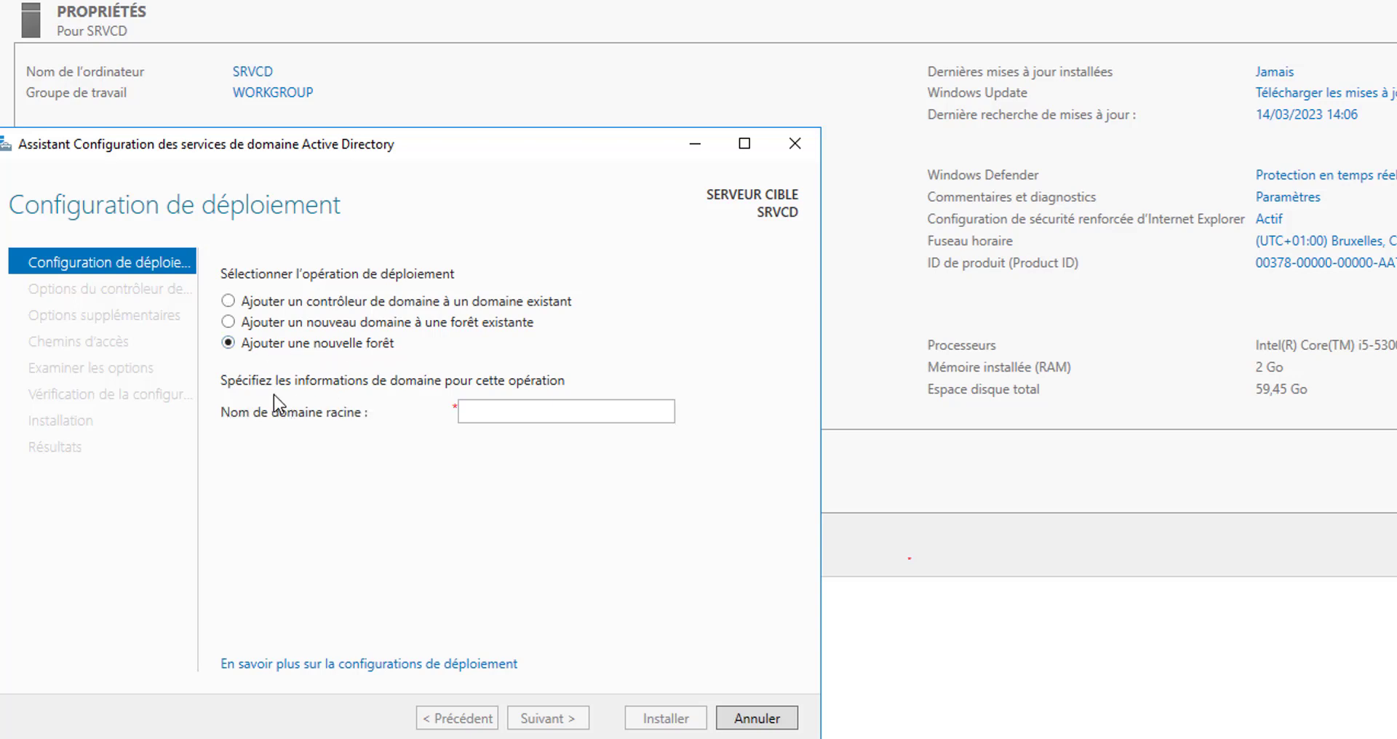
pyautogui.click(481, 409)
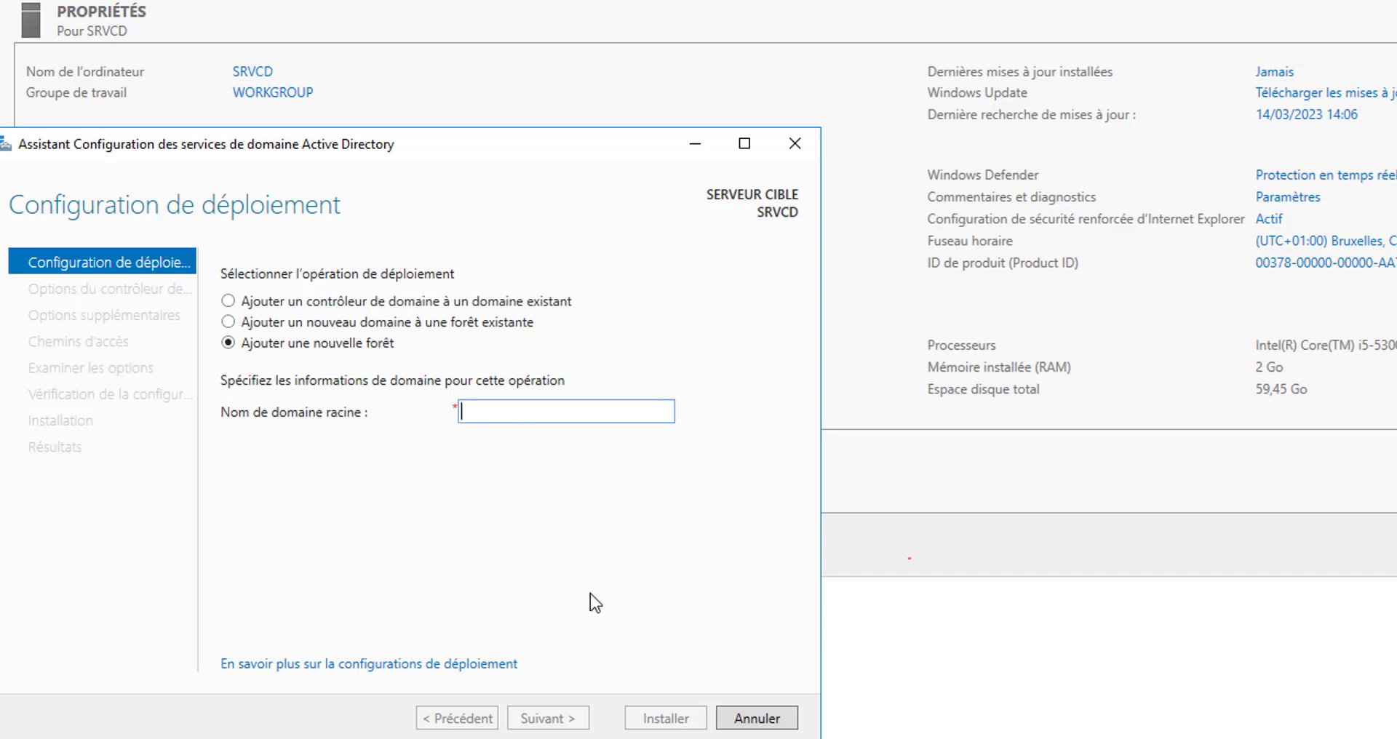
pyautogui.write('ABC.lan')
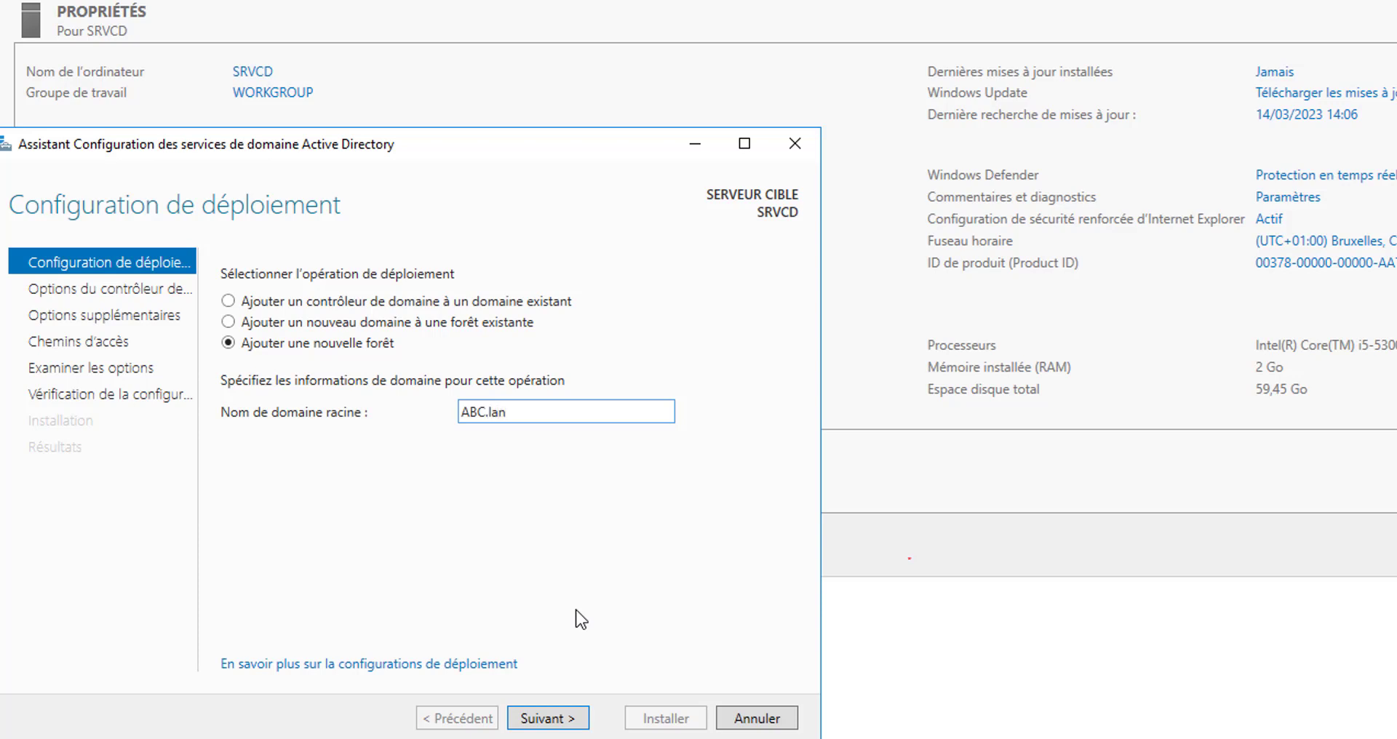
pyautogui.click(539, 718)
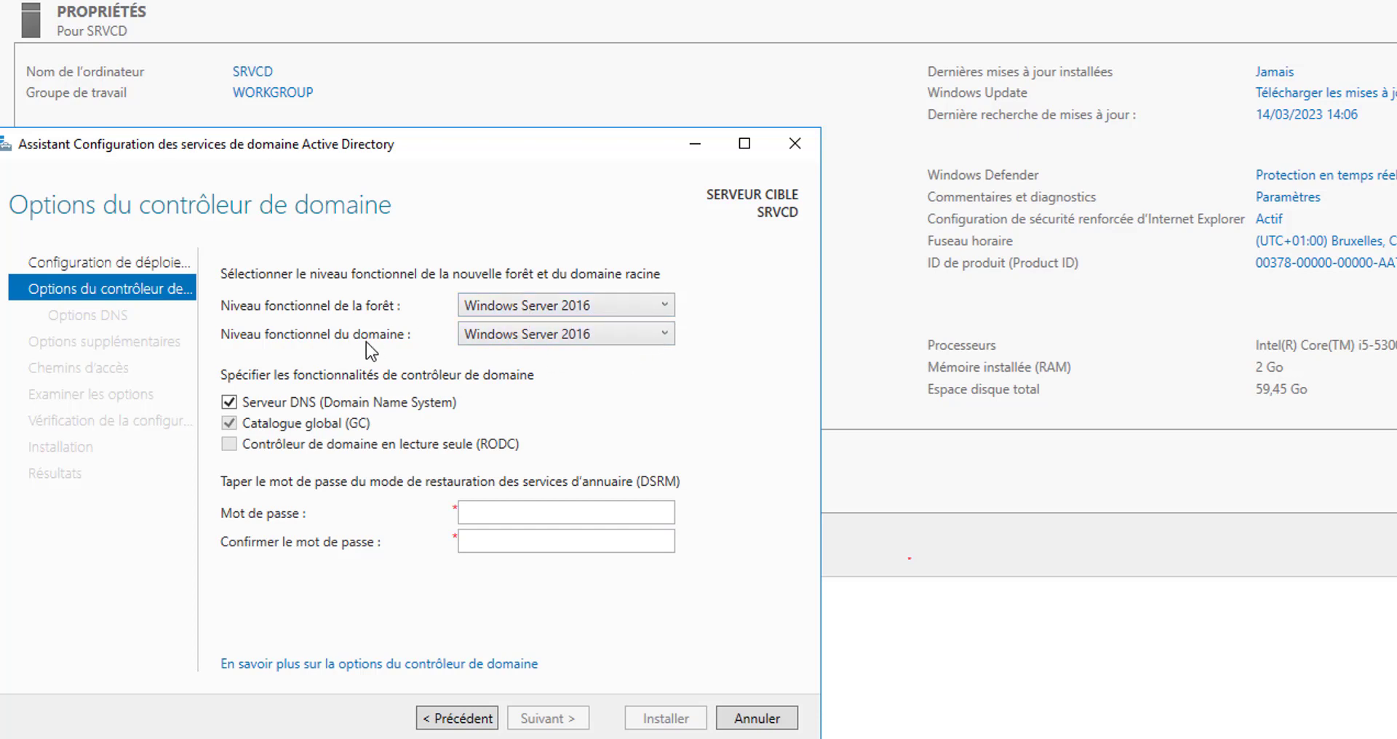
# - Check the available domain functional levels and read the OneNote page on how forest and domain functional levels relate
pyautogui.click(662, 336)
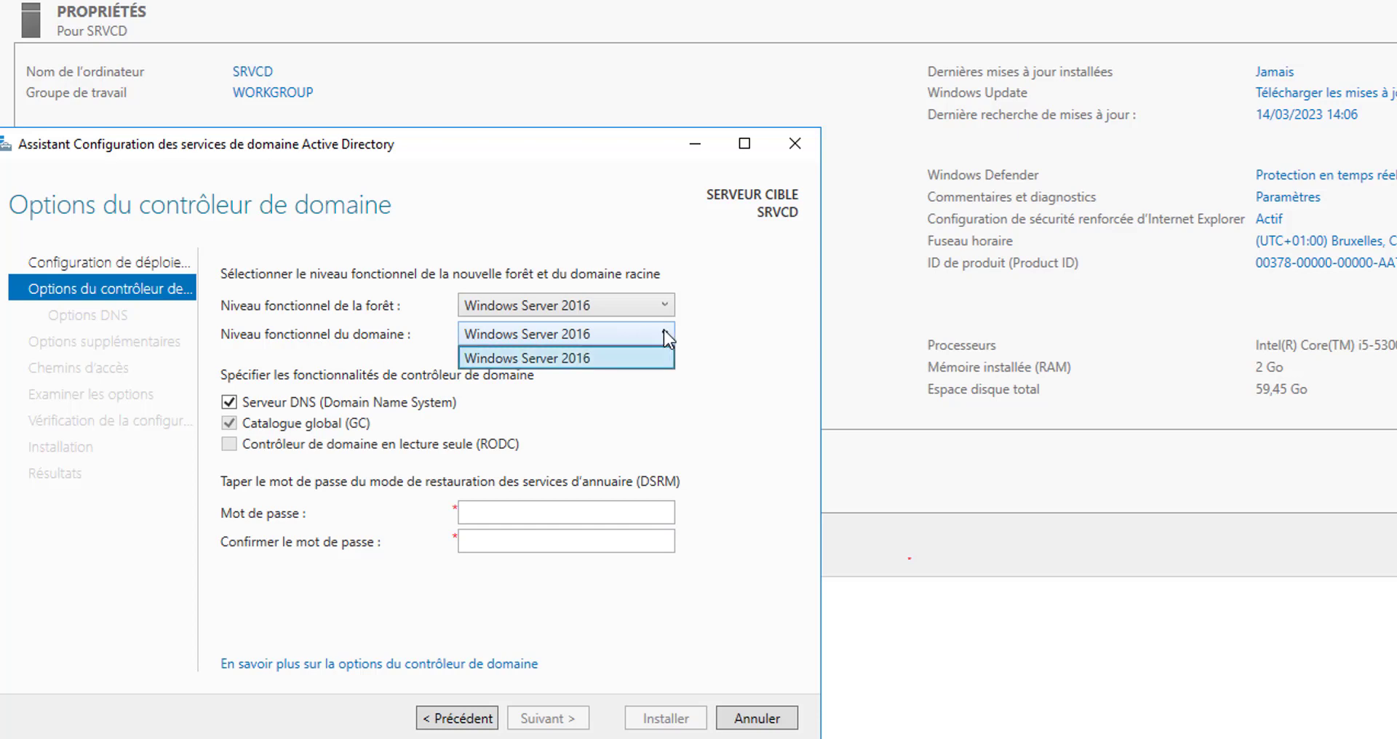
pyautogui.click(600, 337)
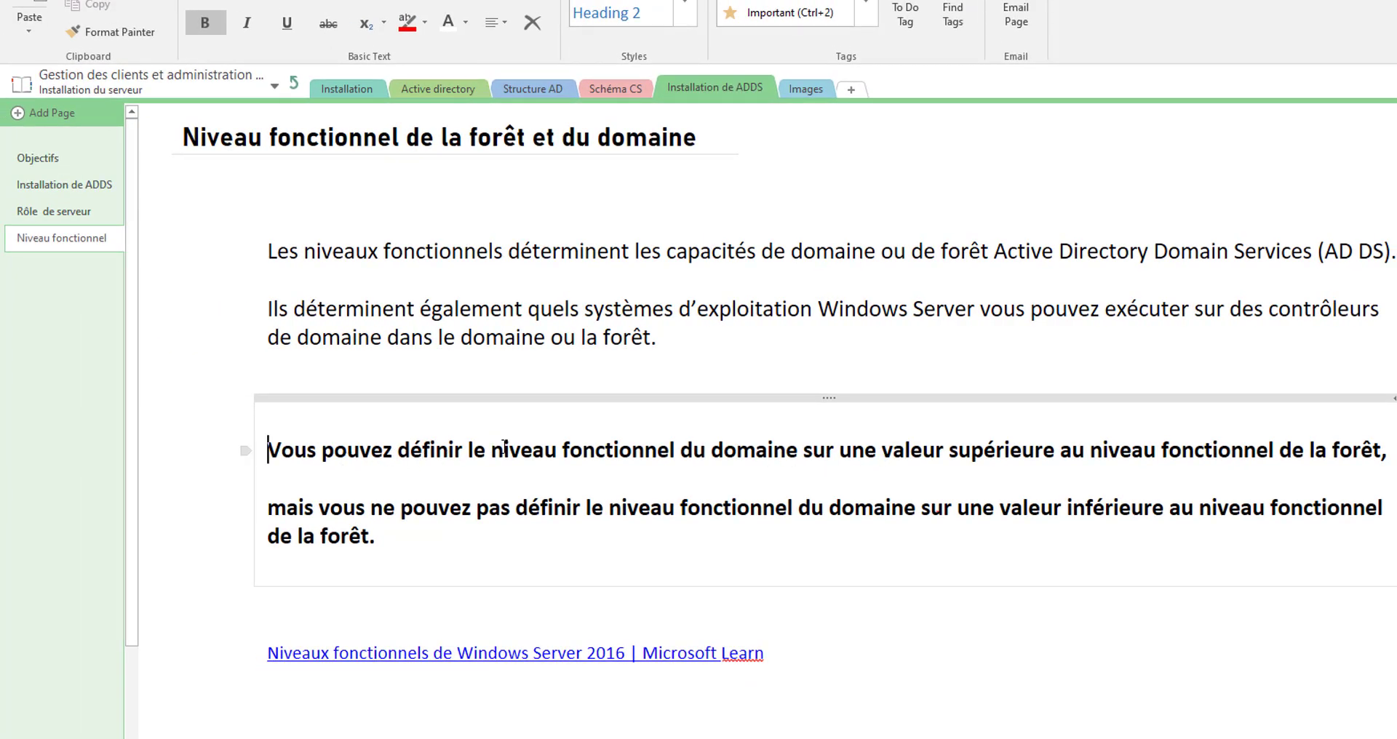
pyautogui.moveTo(501, 460); pyautogui.dragTo(805, 460)
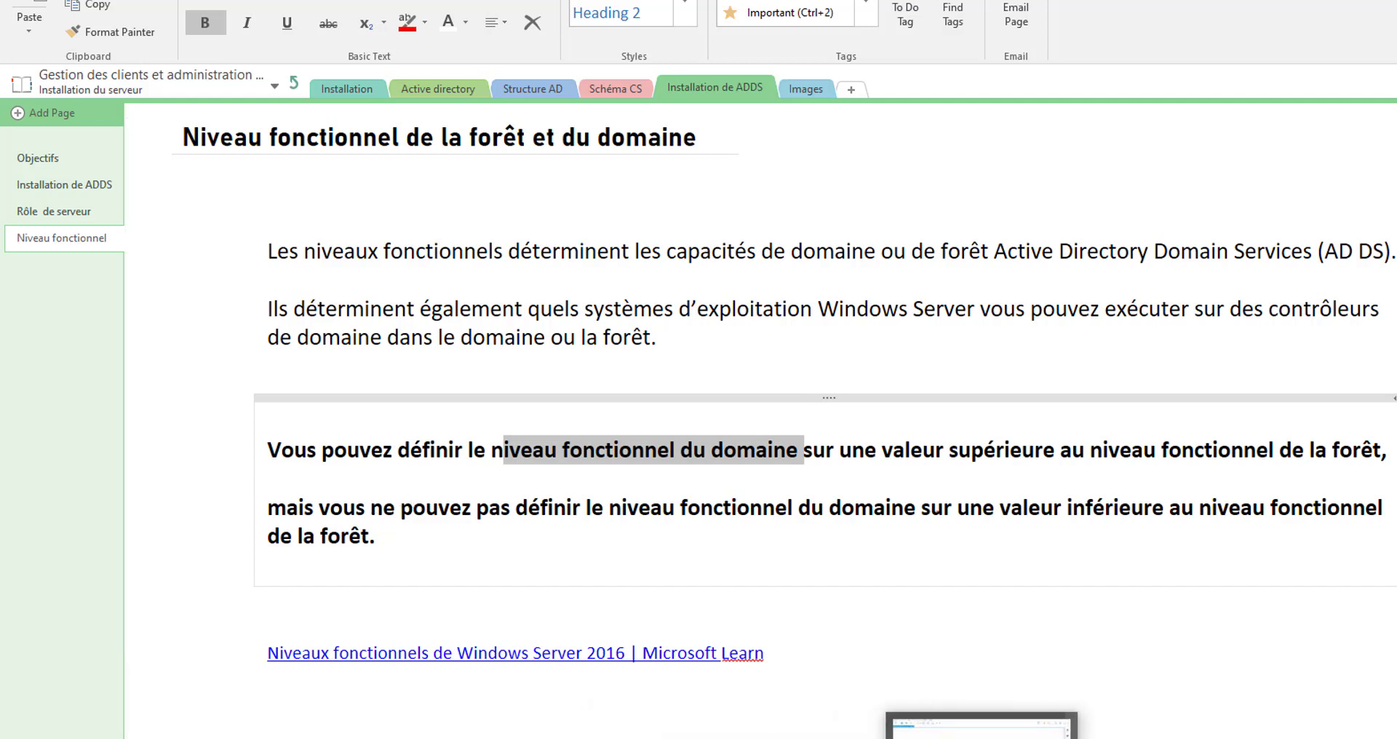
pyautogui.click(1000, 735)
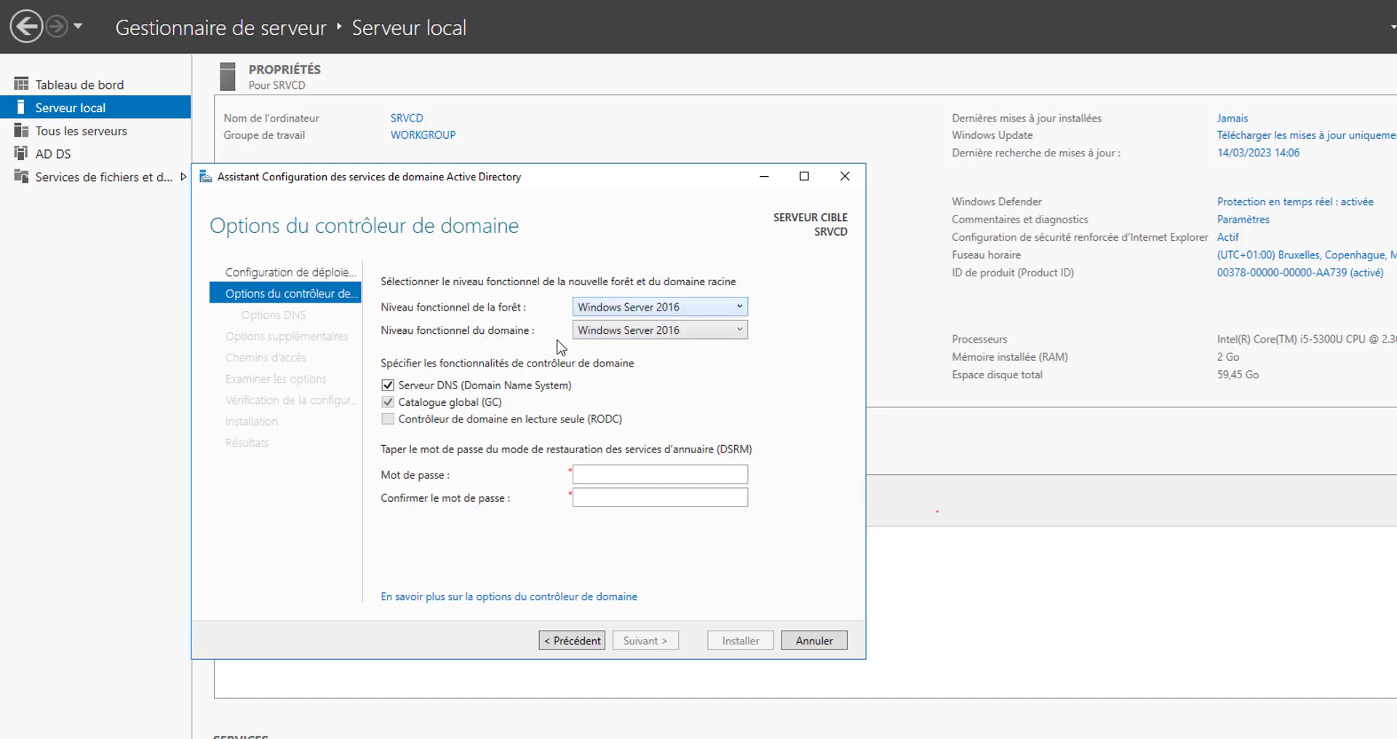
# - Try the forest functional level Windows Server 2012 R2 and check which domain functional levels it offers
pyautogui.click(690, 332)
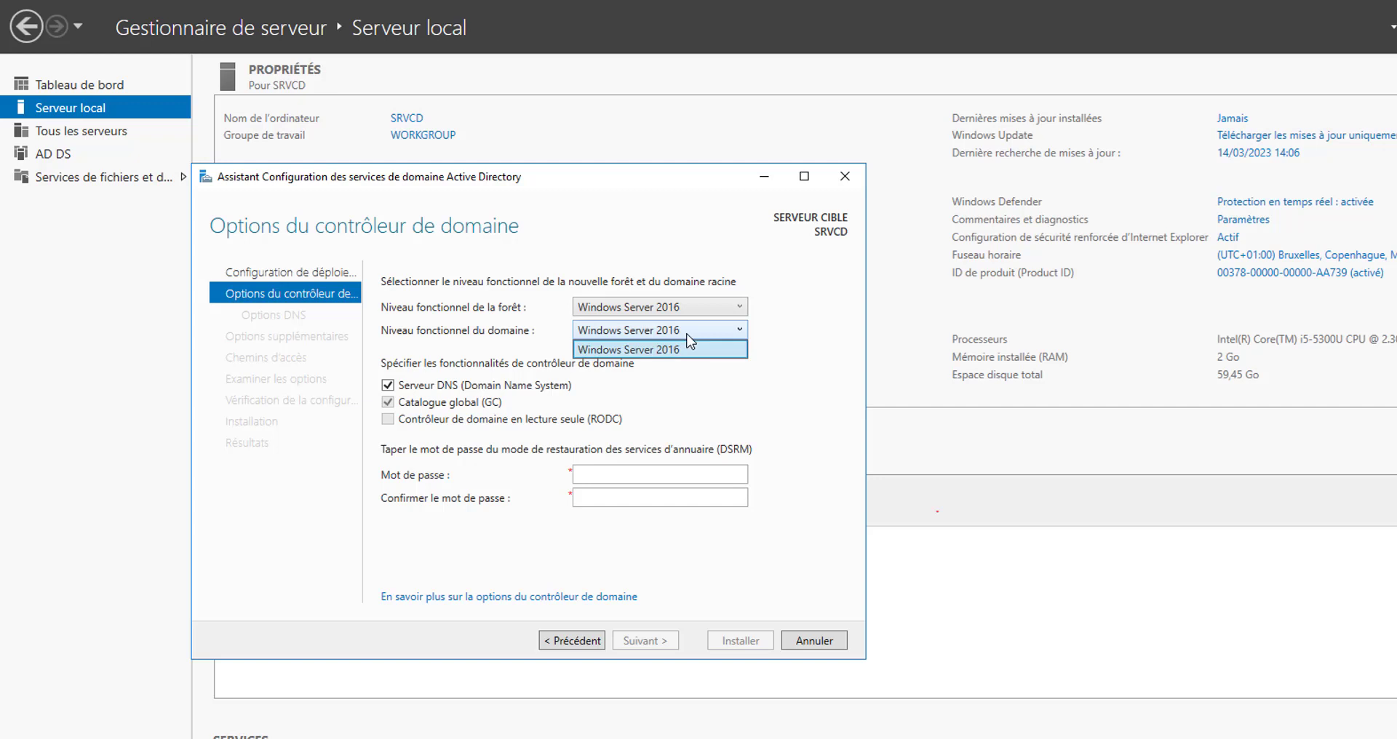
pyautogui.click(634, 309)
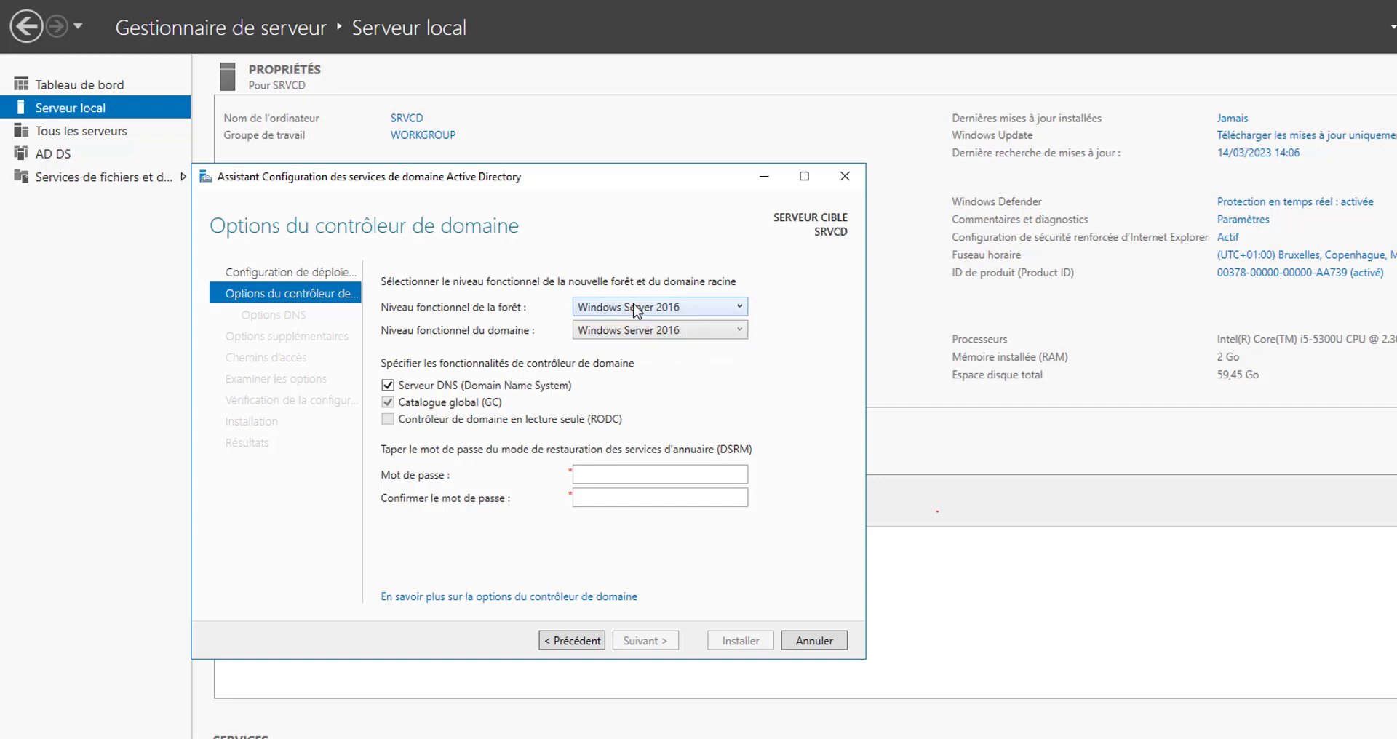
pyautogui.click(738, 310)
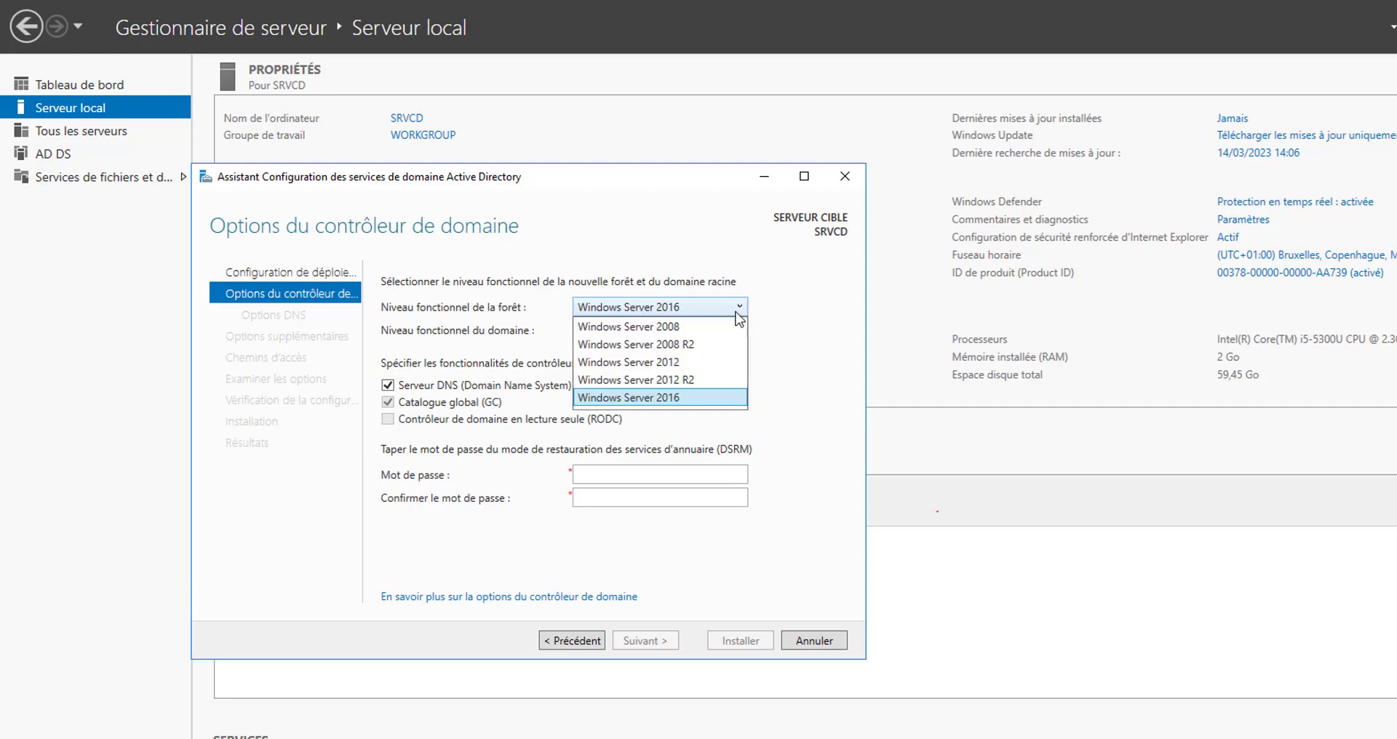
pyautogui.click(664, 380)
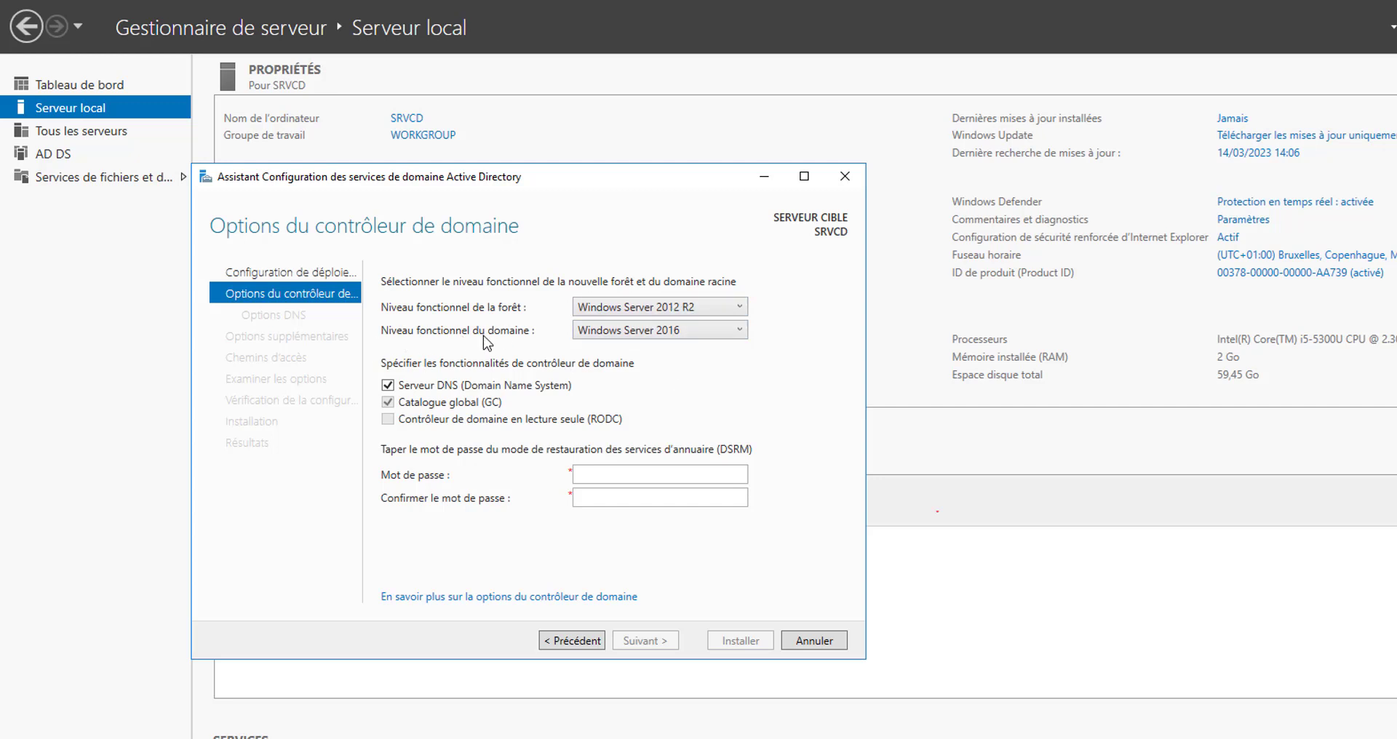
pyautogui.click(679, 336)
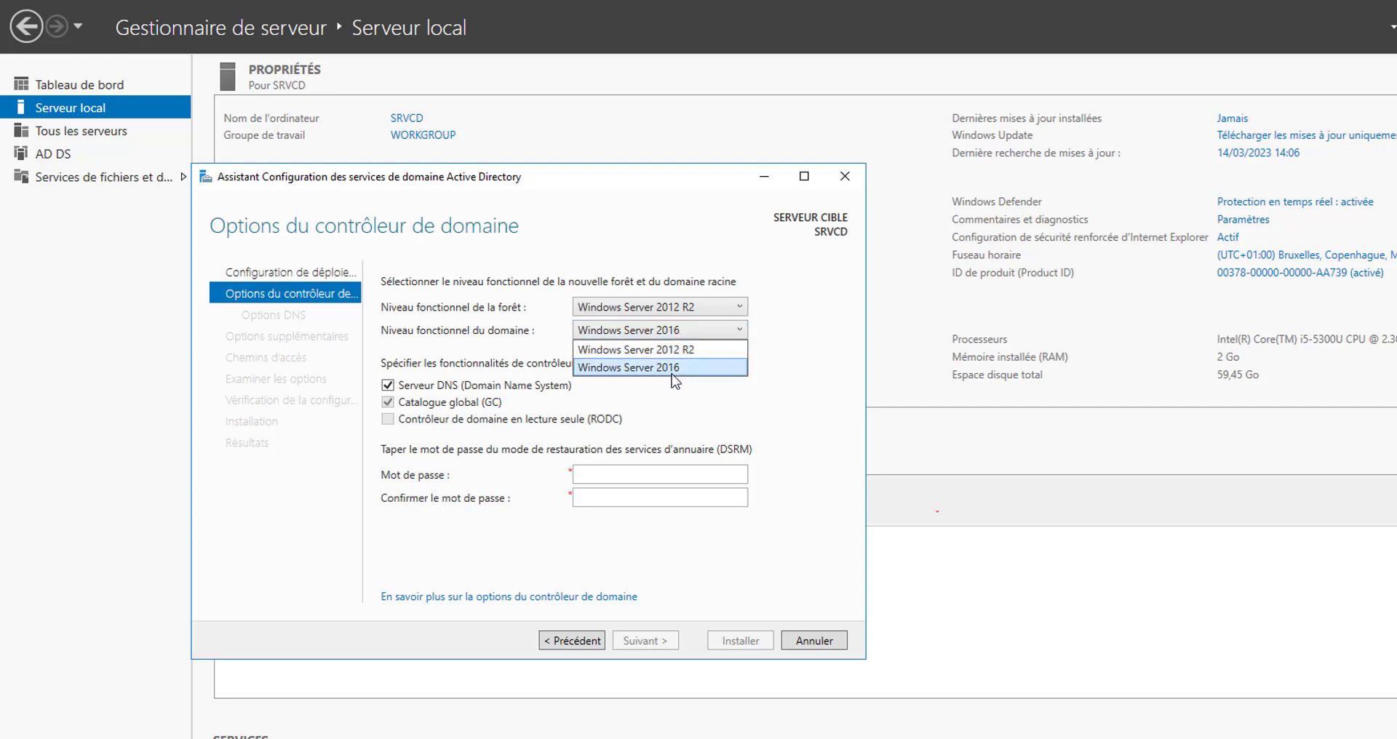
pyautogui.click(738, 309)
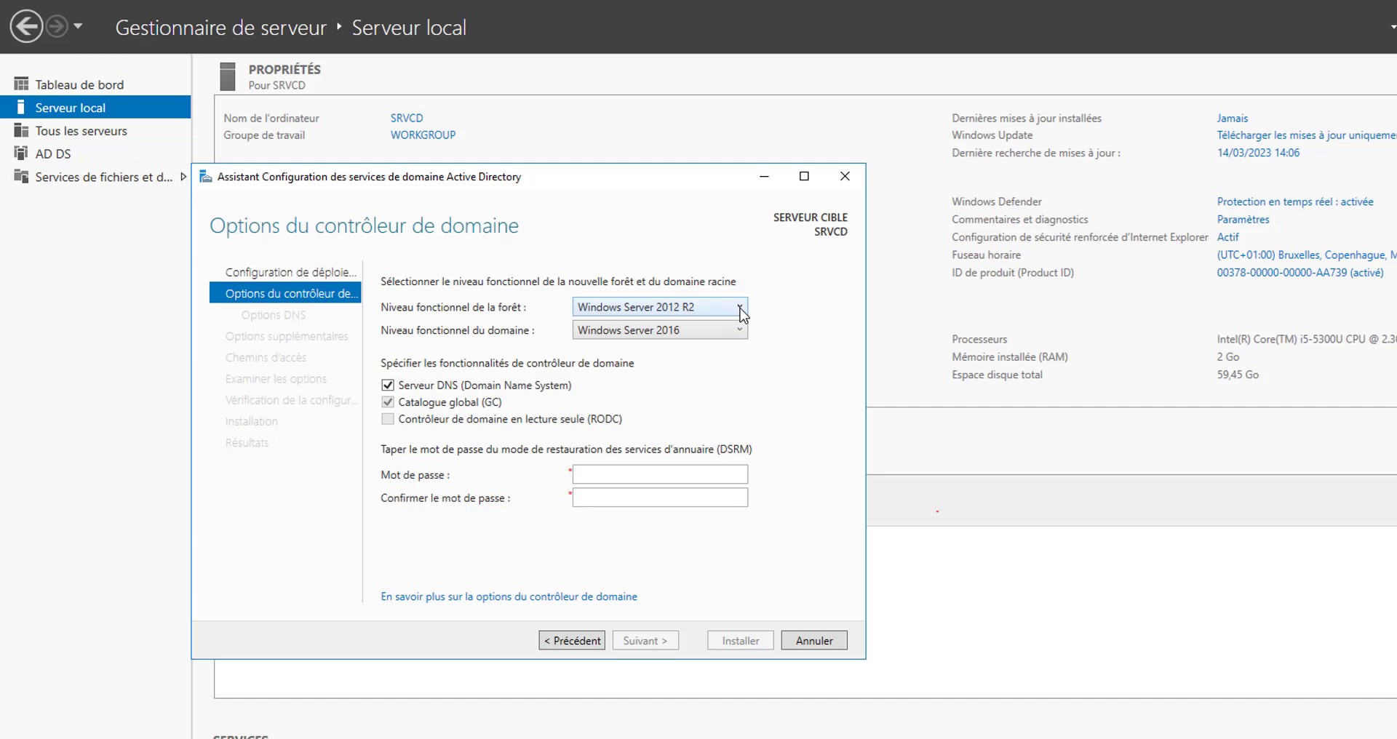
# - Try the forest functional level Windows Server 2008 R2 and check the domain functional levels available with it
pyautogui.click(737, 308)
pyautogui.click(698, 345)
pyautogui.click(684, 333)
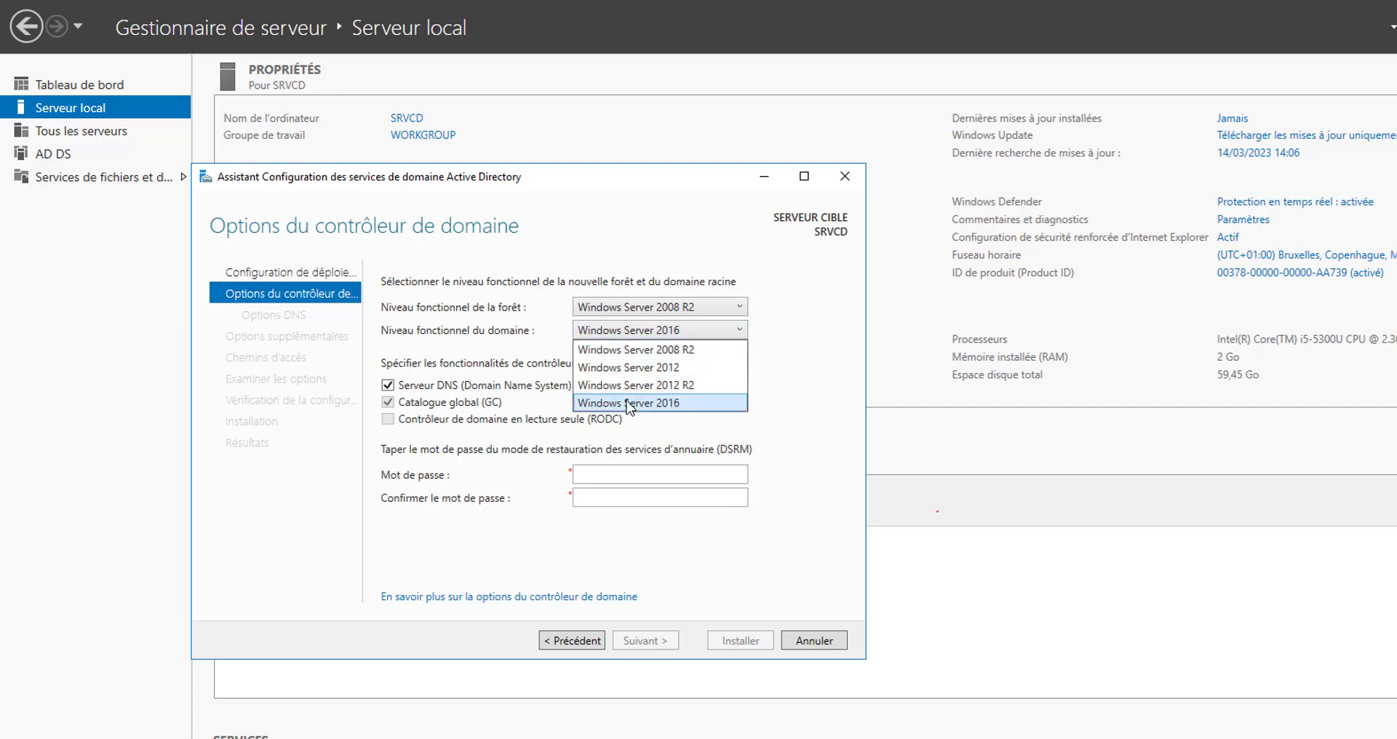
# - Set both the forest and the domain functional levels to Windows Server 2016
pyautogui.click(738, 309)
pyautogui.click(738, 309)
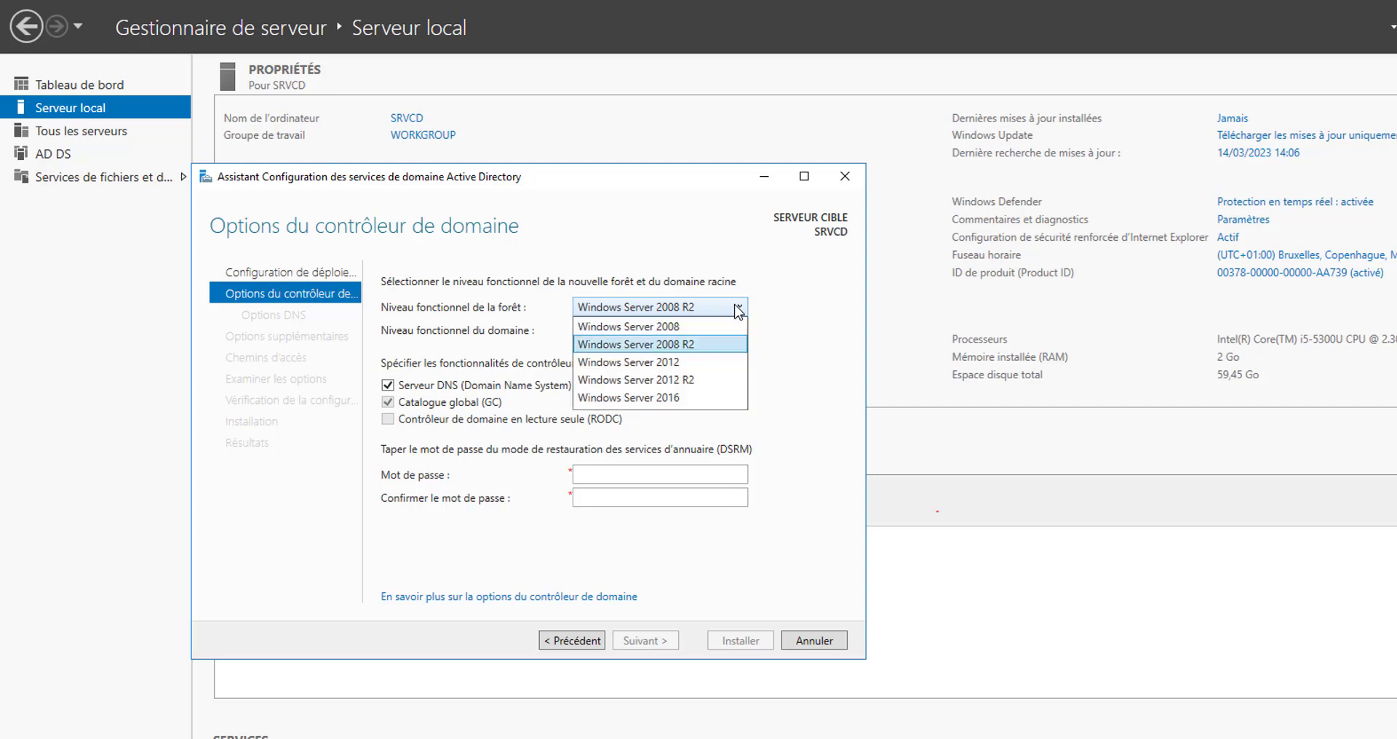
pyautogui.click(673, 399)
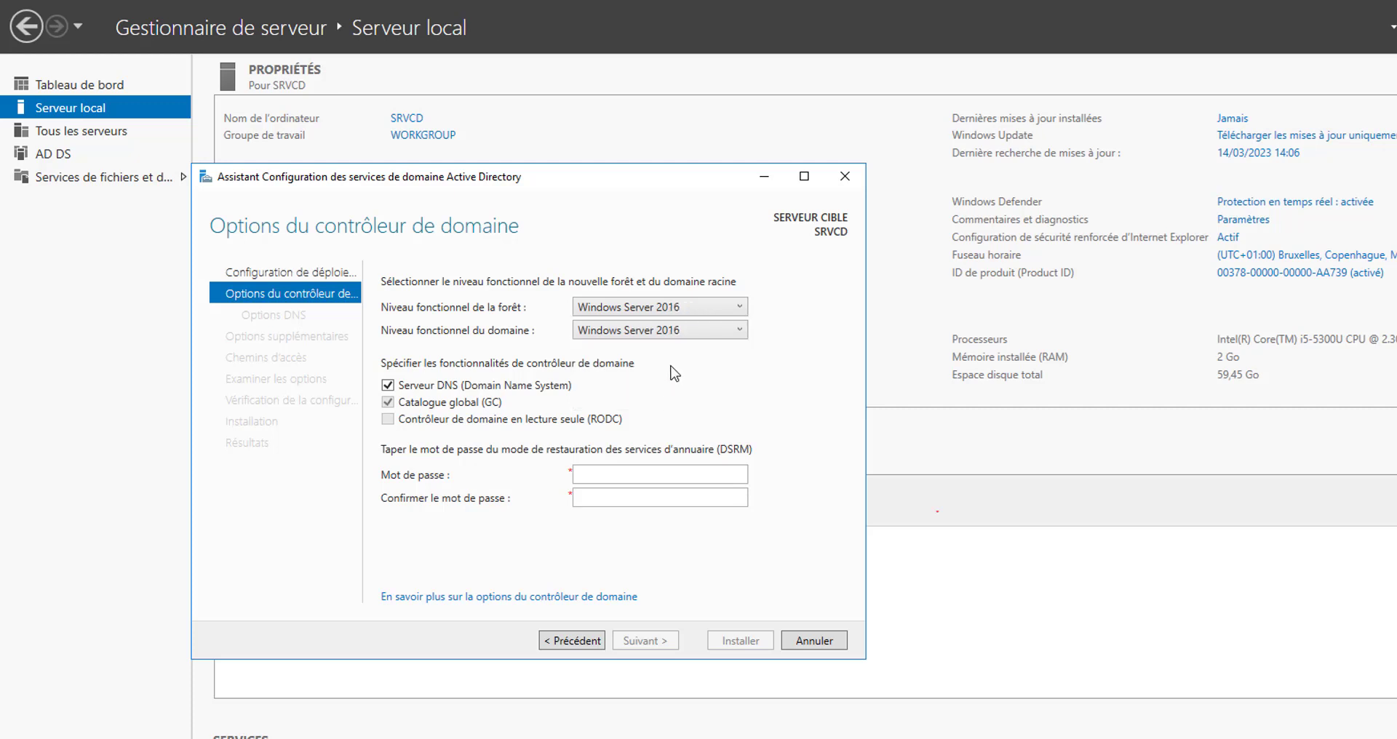
pyautogui.click(730, 331)
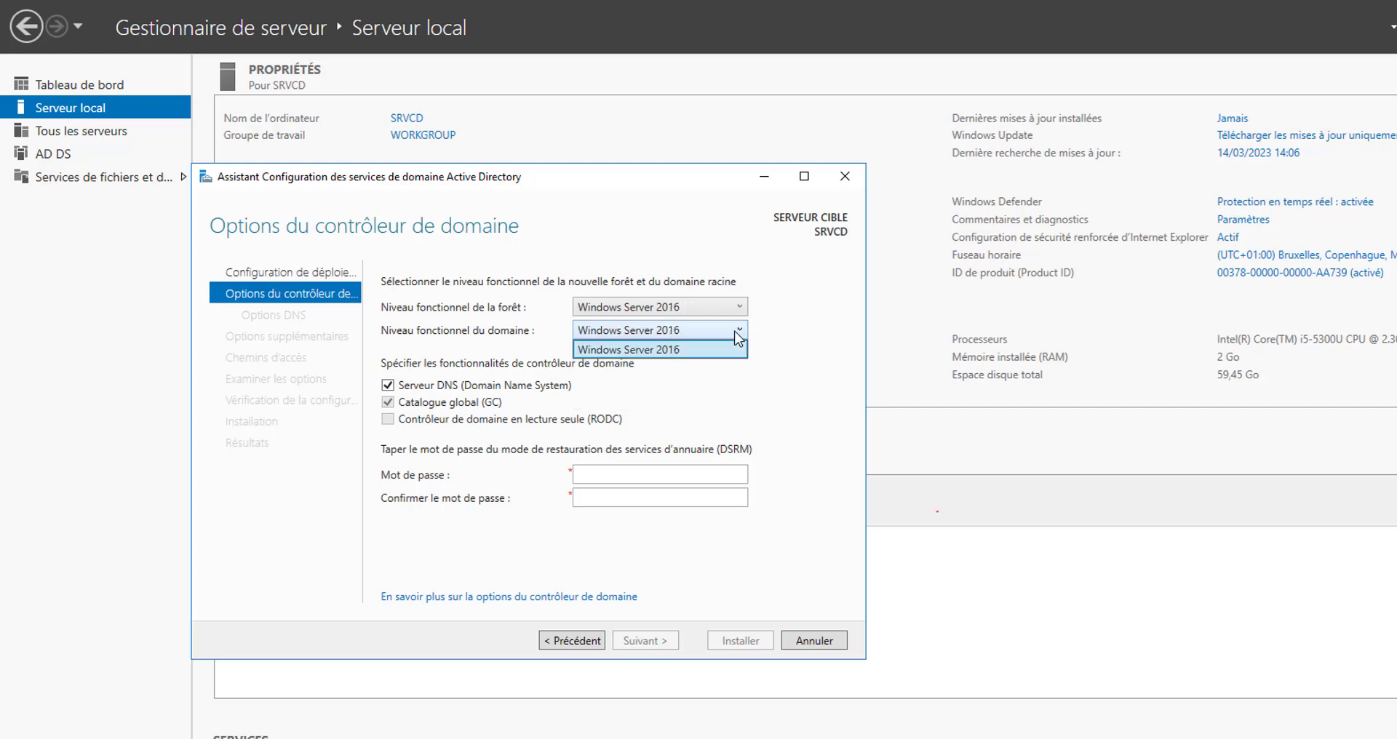
pyautogui.click(692, 349)
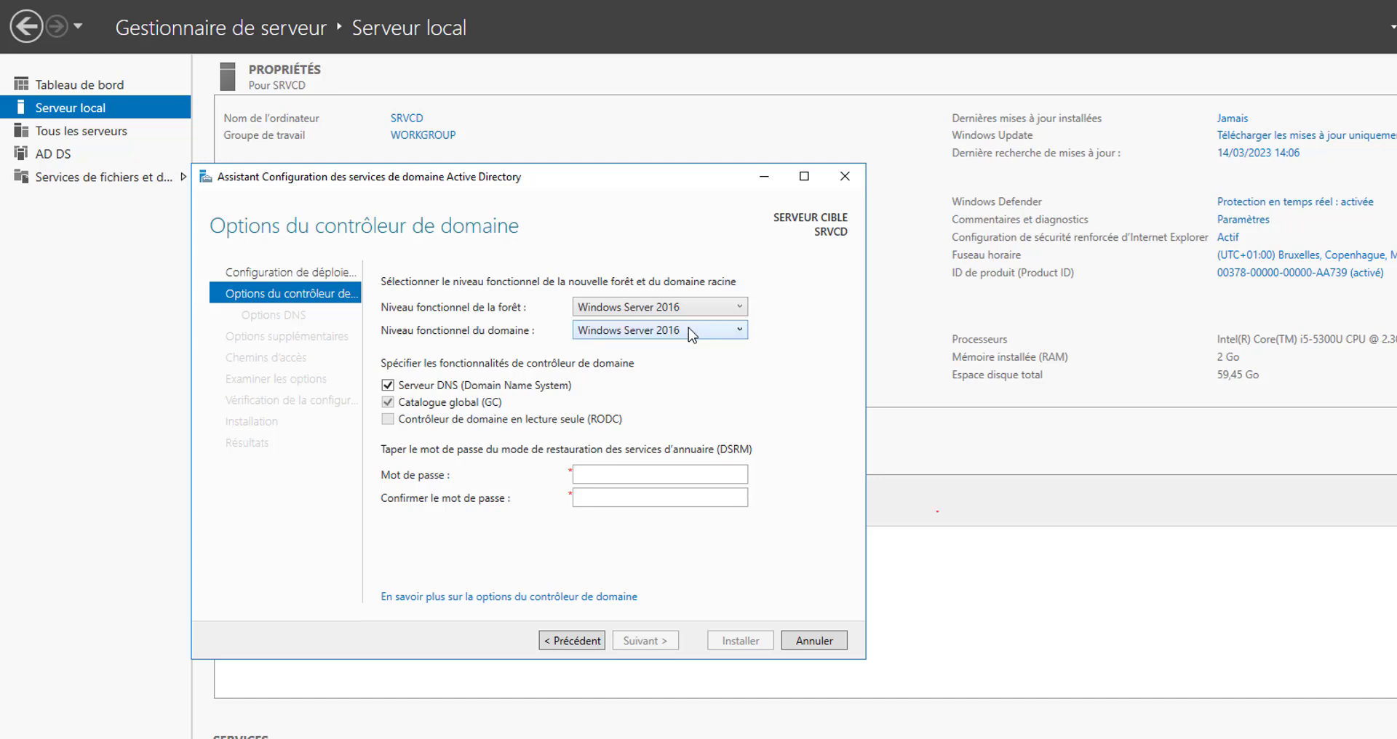
# - Set the forest functional level to Windows Server 2012 R2 and the domain functional level to Windows Server 2016
pyautogui.click(735, 309)
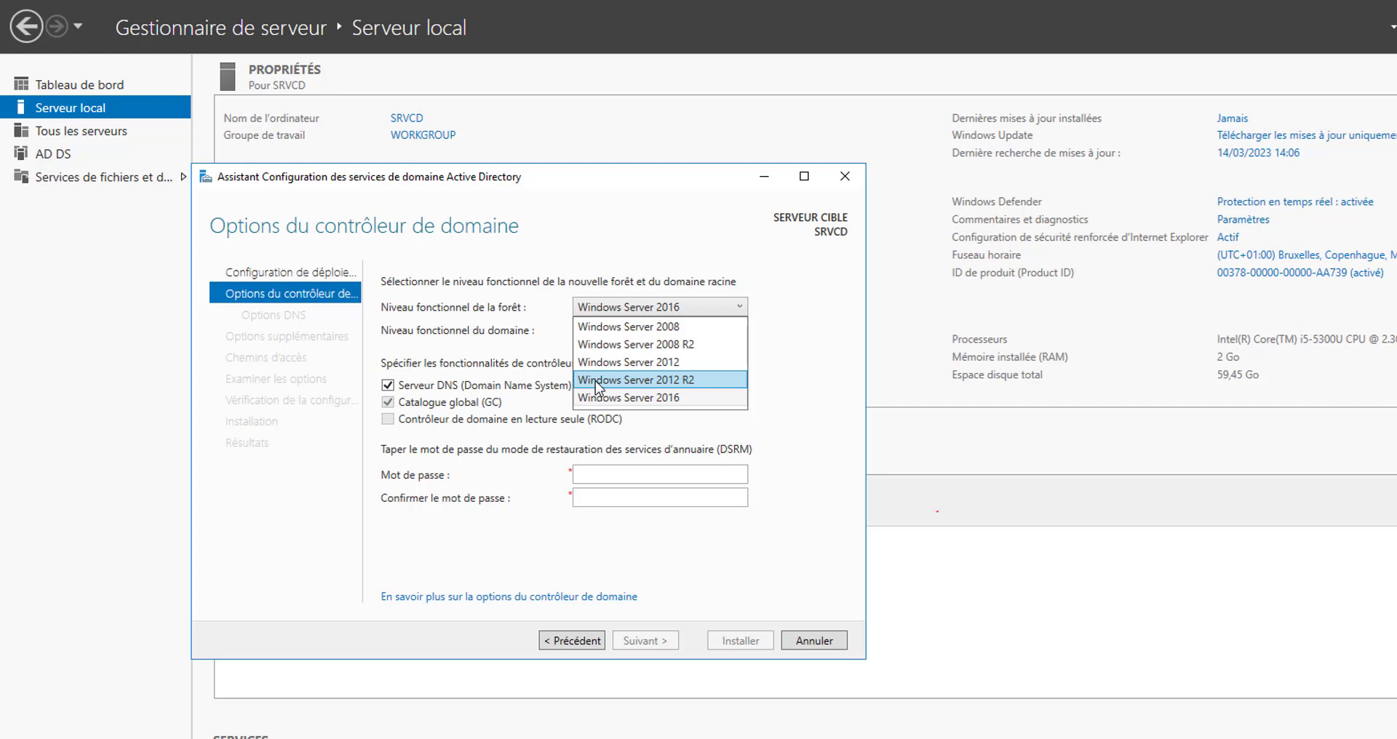
pyautogui.click(695, 382)
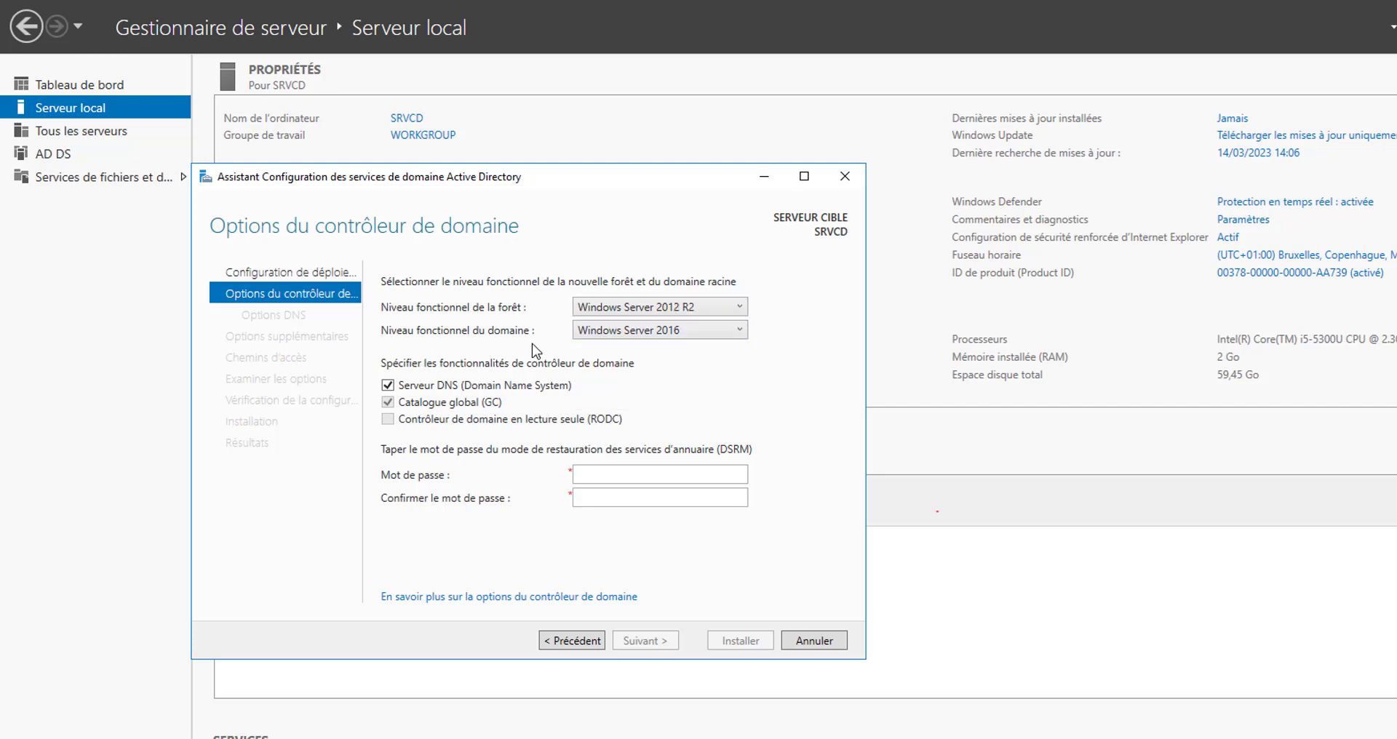
pyautogui.click(696, 333)
pyautogui.click(697, 368)
# - Enter and confirm the directory services restore mode (DSRM) password, and continue to the DNS options
pyautogui.click(594, 480)
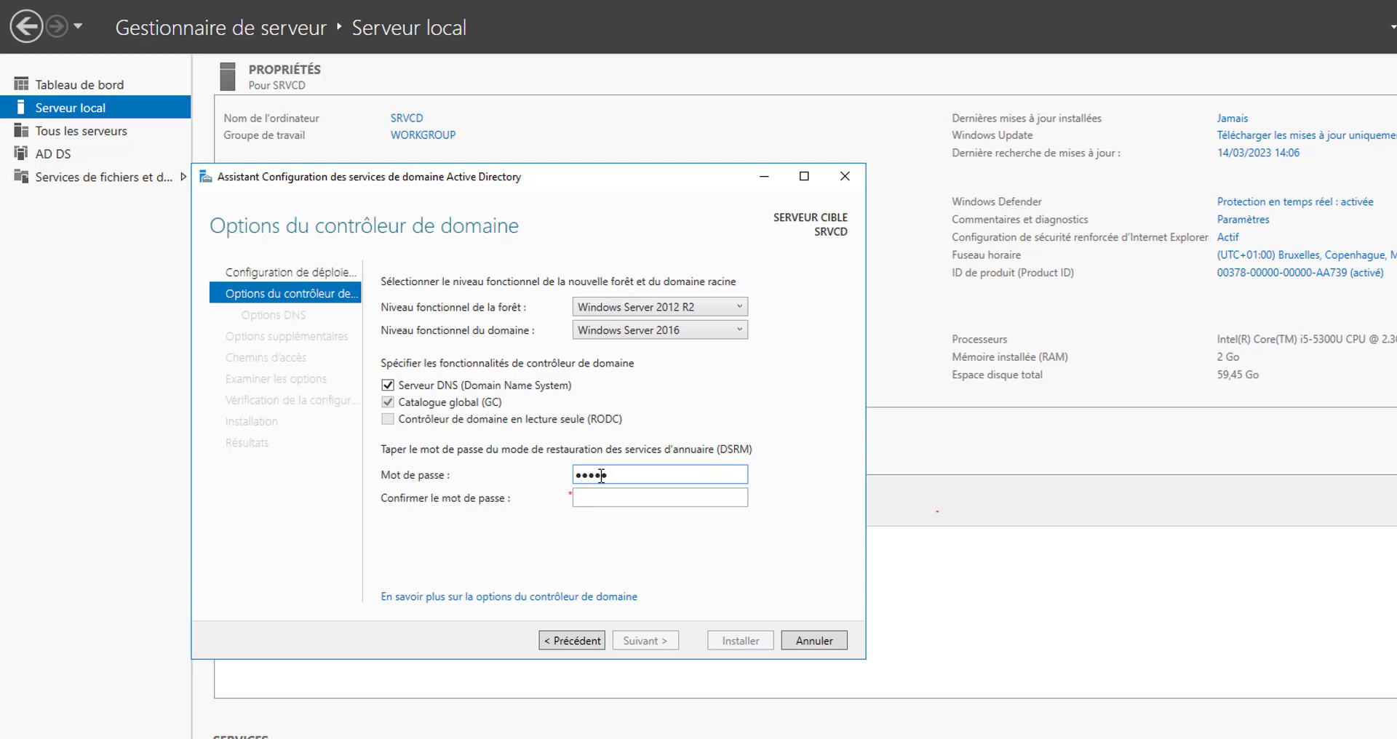
pyautogui.write('•')
pyautogui.press('Tab')
pyautogui.write('•••••••')
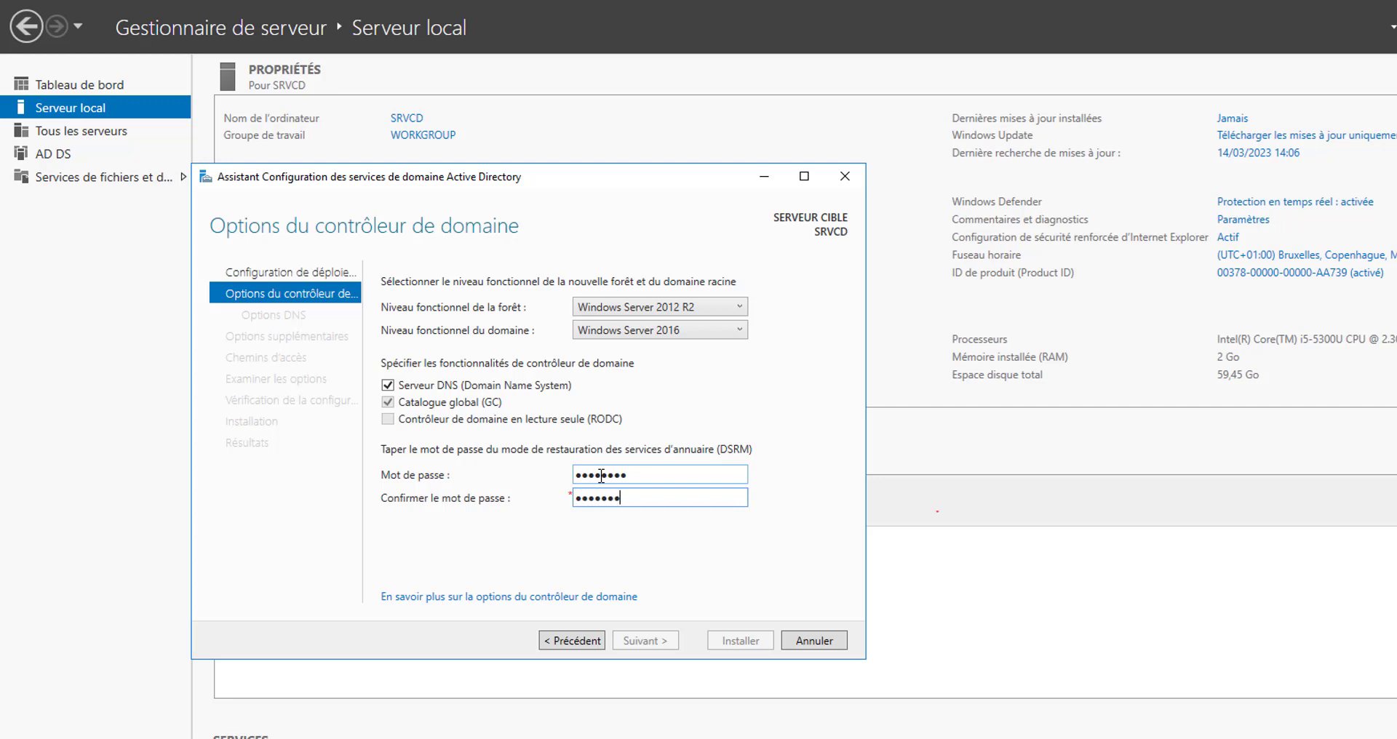
pyautogui.write('•')
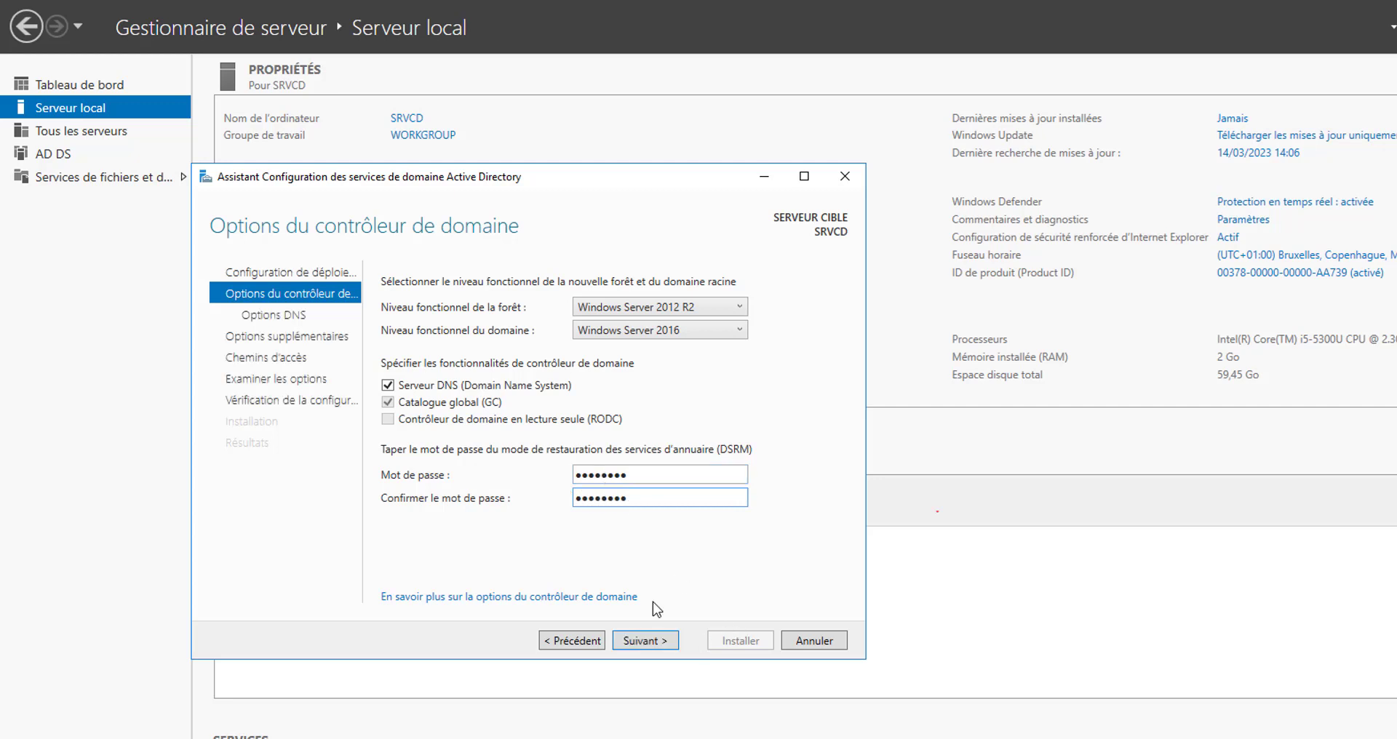
pyautogui.click(642, 647)
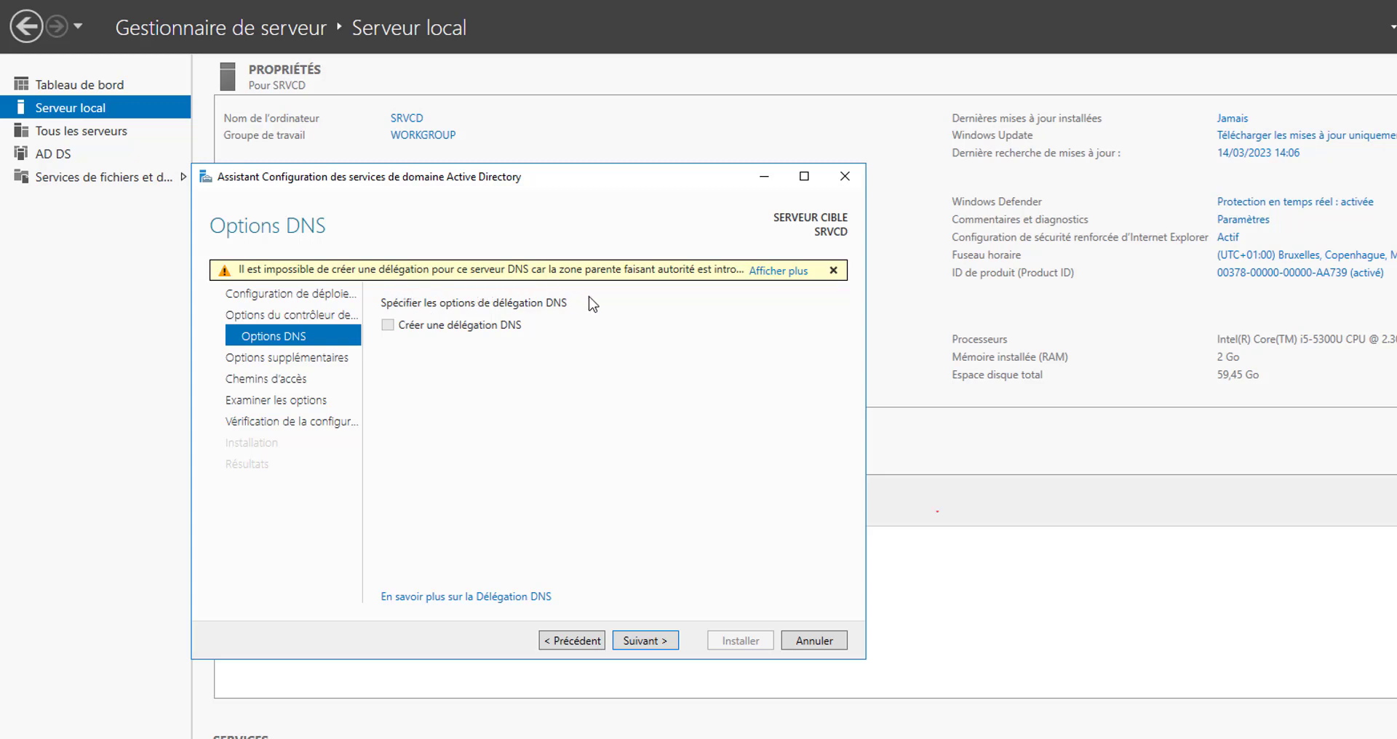
# - Keep DNS delegation off, the NetBIOS domain name ABC and the default AD DS folder paths, and continue to the options review
pyautogui.click(645, 641)
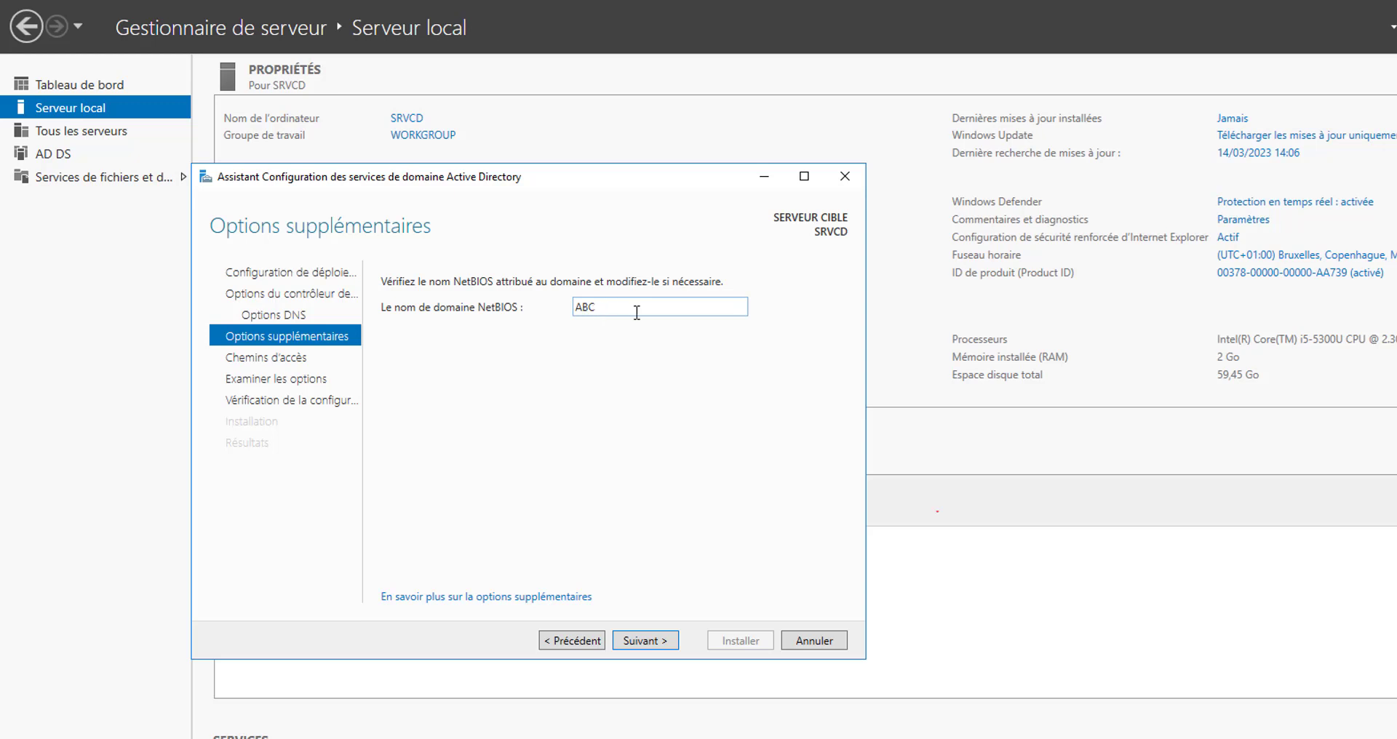
pyautogui.click(640, 642)
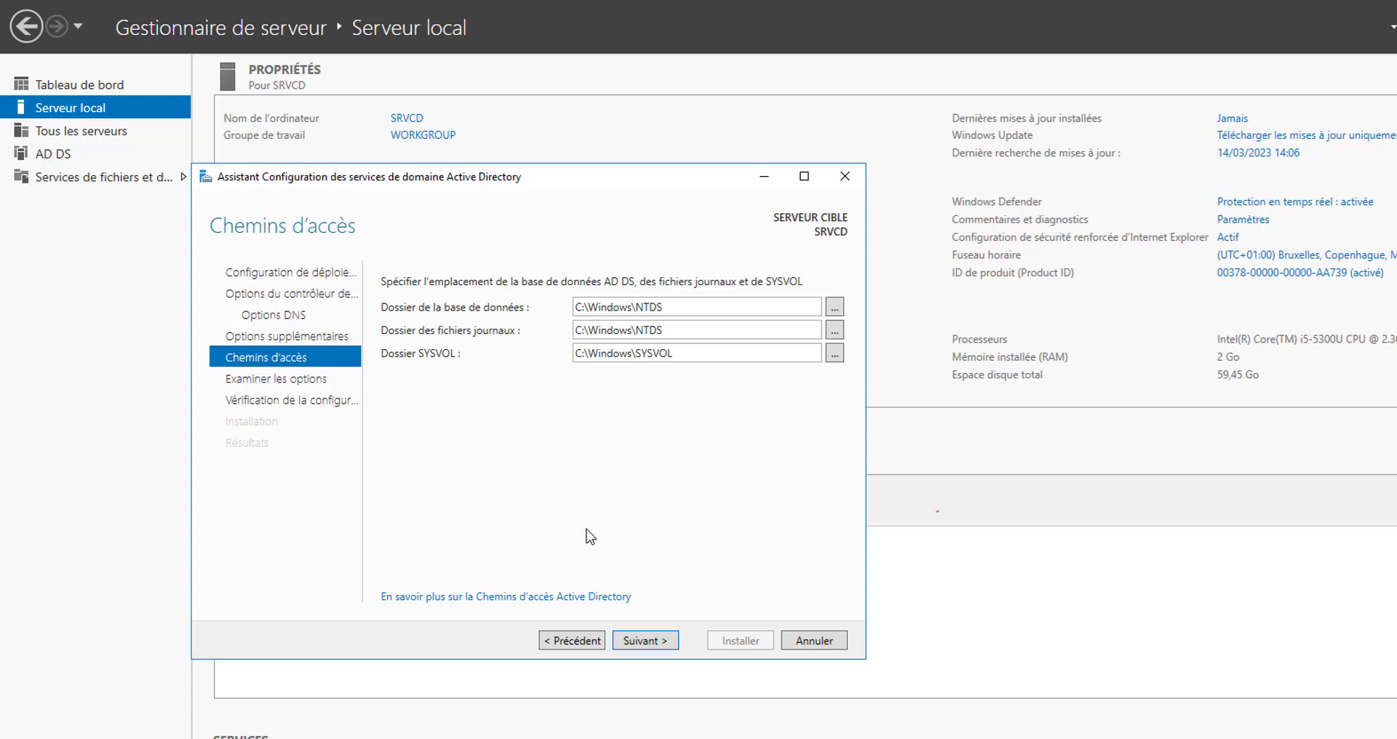
pyautogui.click(648, 644)
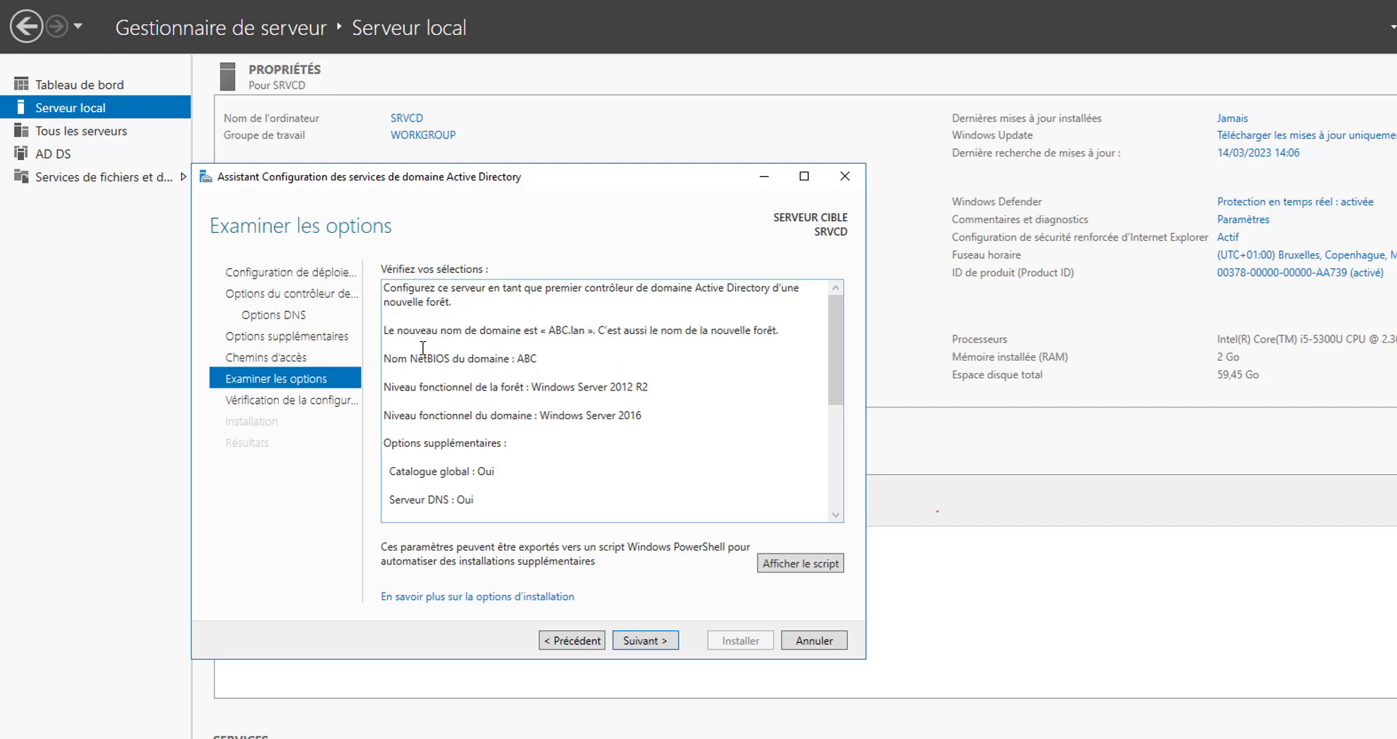
# - Review the selected domain controller options and view the equivalent PowerShell deployment script, closing it again
pyautogui.tripleClick(545, 332)
pyautogui.click(602, 360)
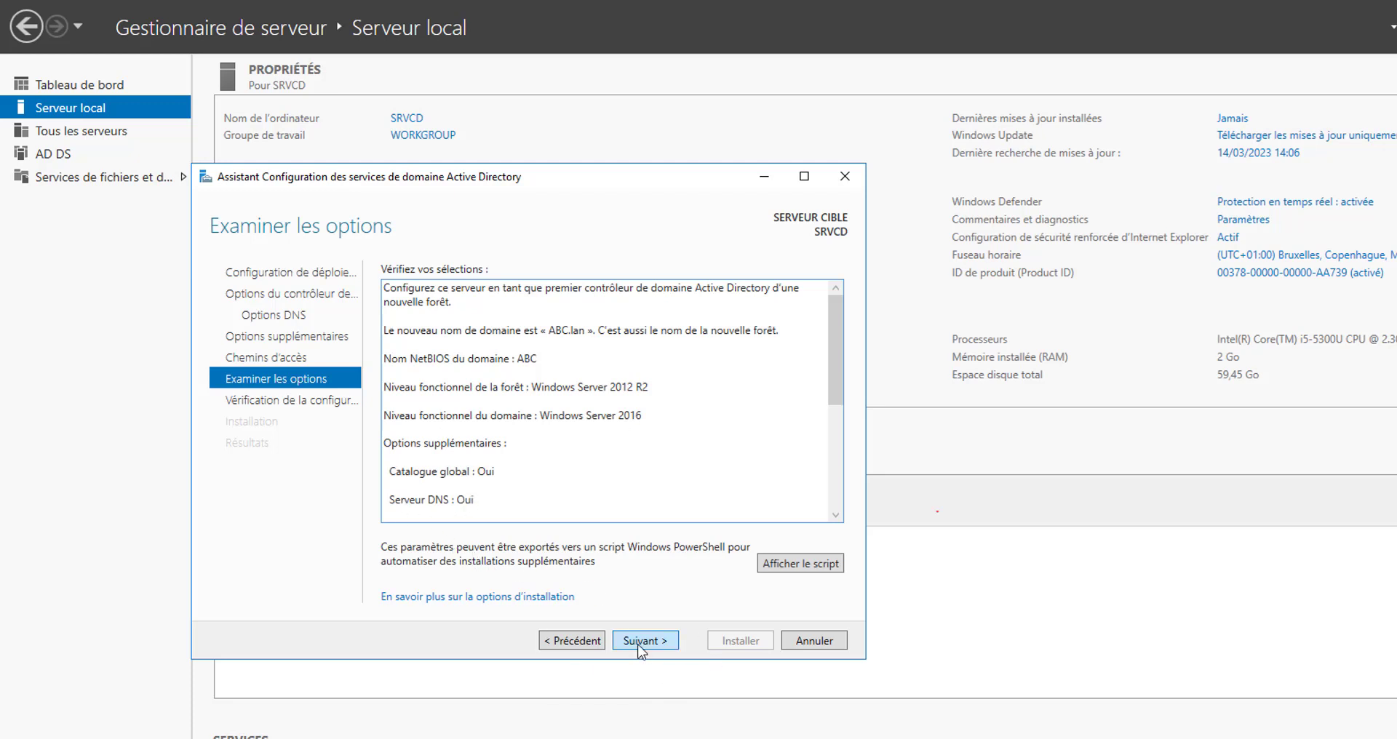
pyautogui.click(793, 563)
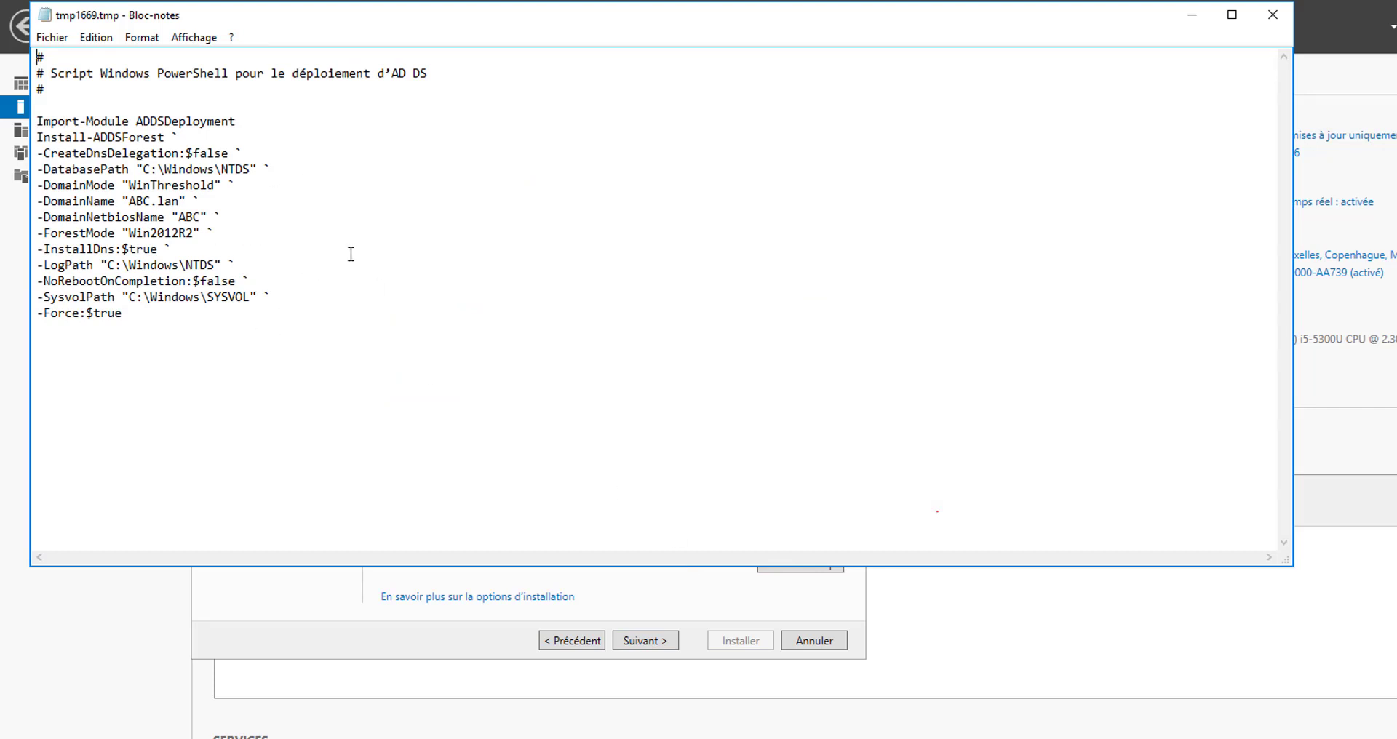
pyautogui.click(1262, 16)
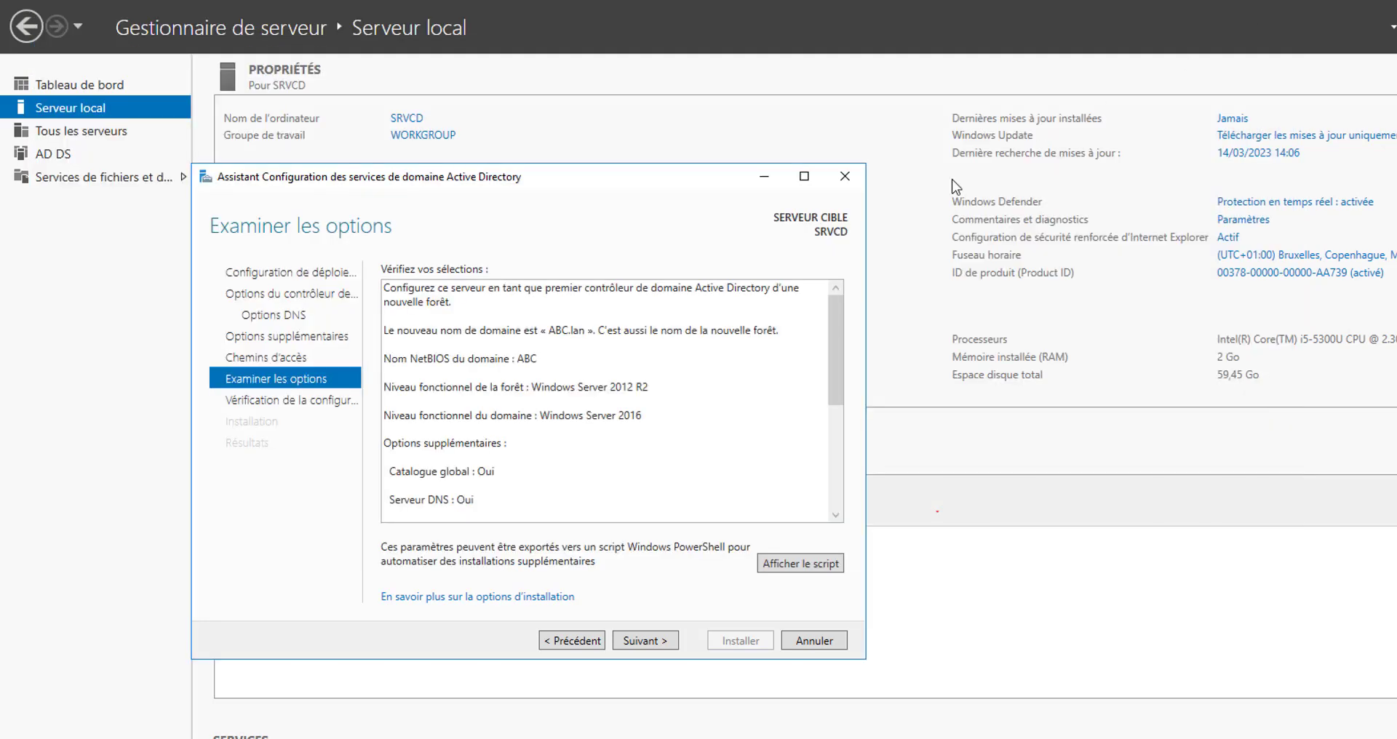
# - Run the prerequisites check, read through its results and start the domain controller installation
pyautogui.click(645, 641)
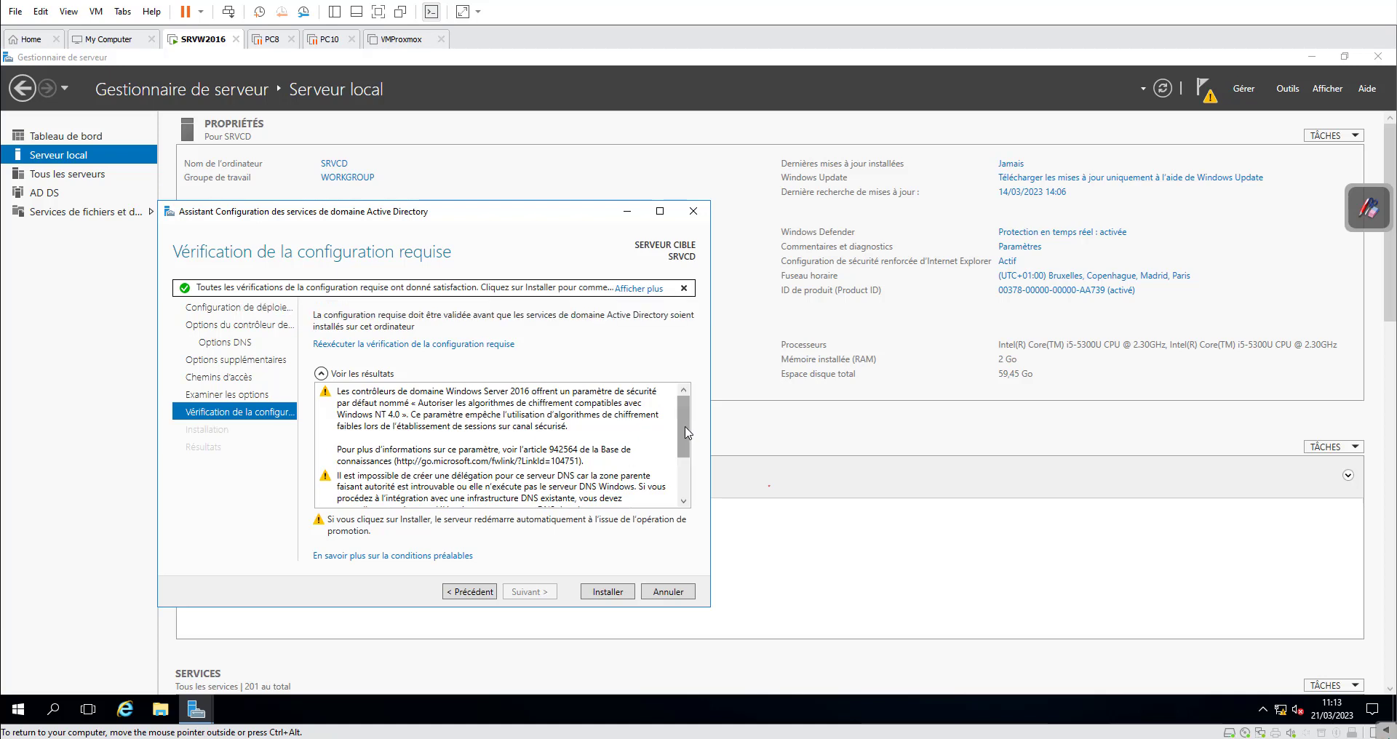
pyautogui.moveTo(689, 436); pyautogui.dragTo(686, 482)
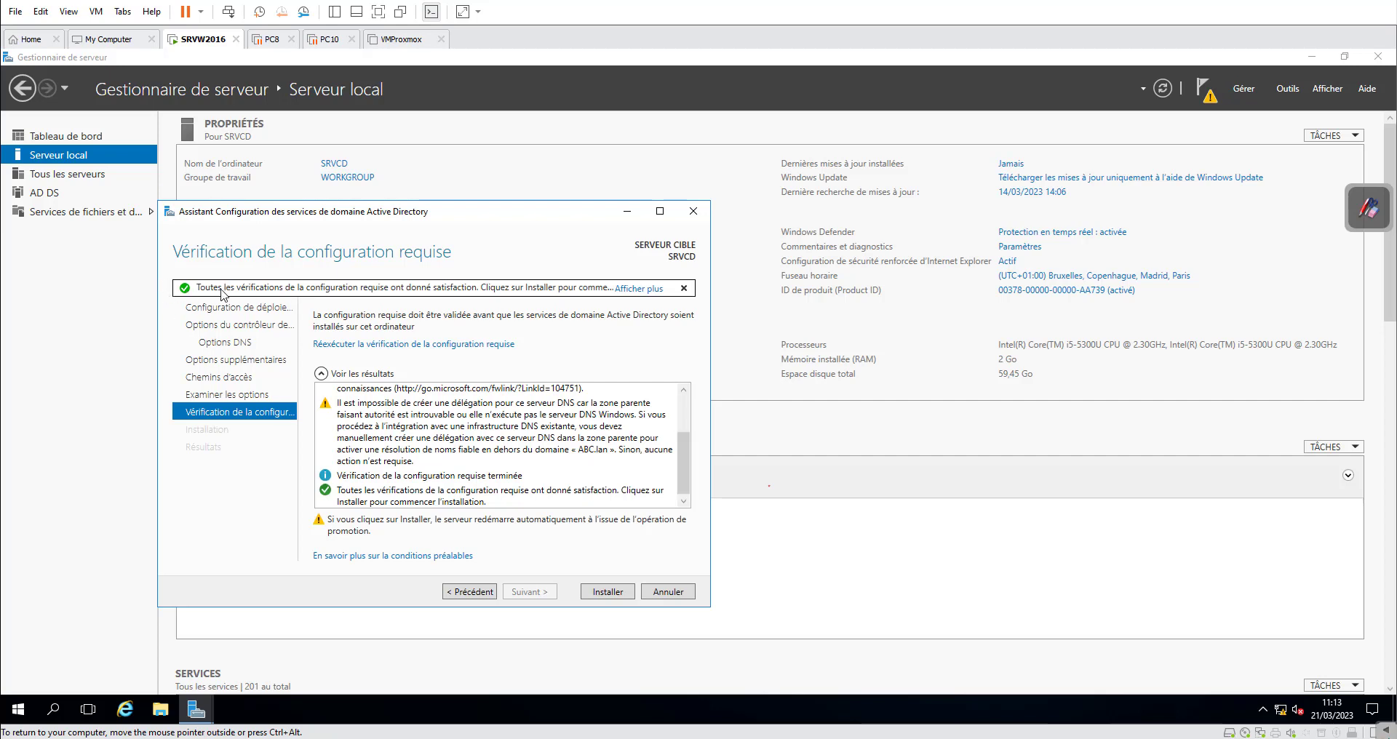
pyautogui.click(596, 593)
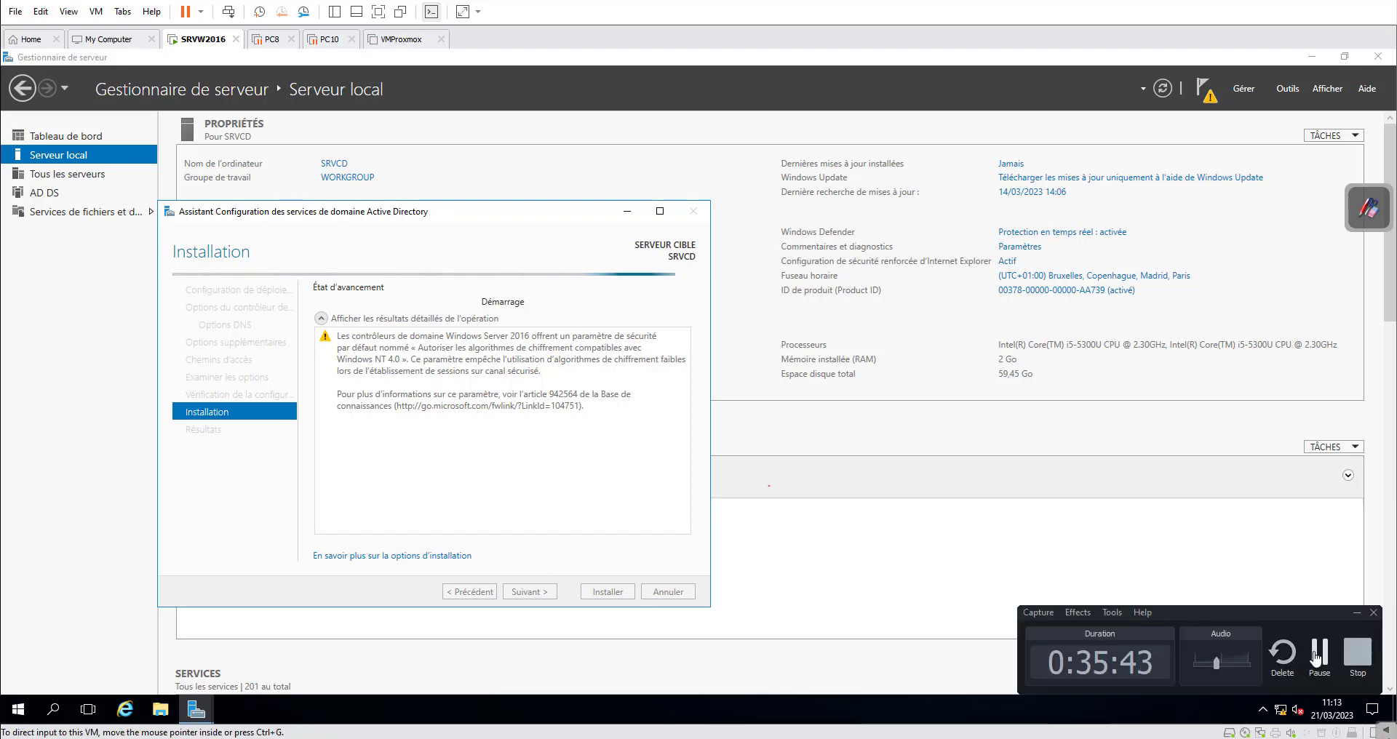
pyautogui.click(1322, 656)
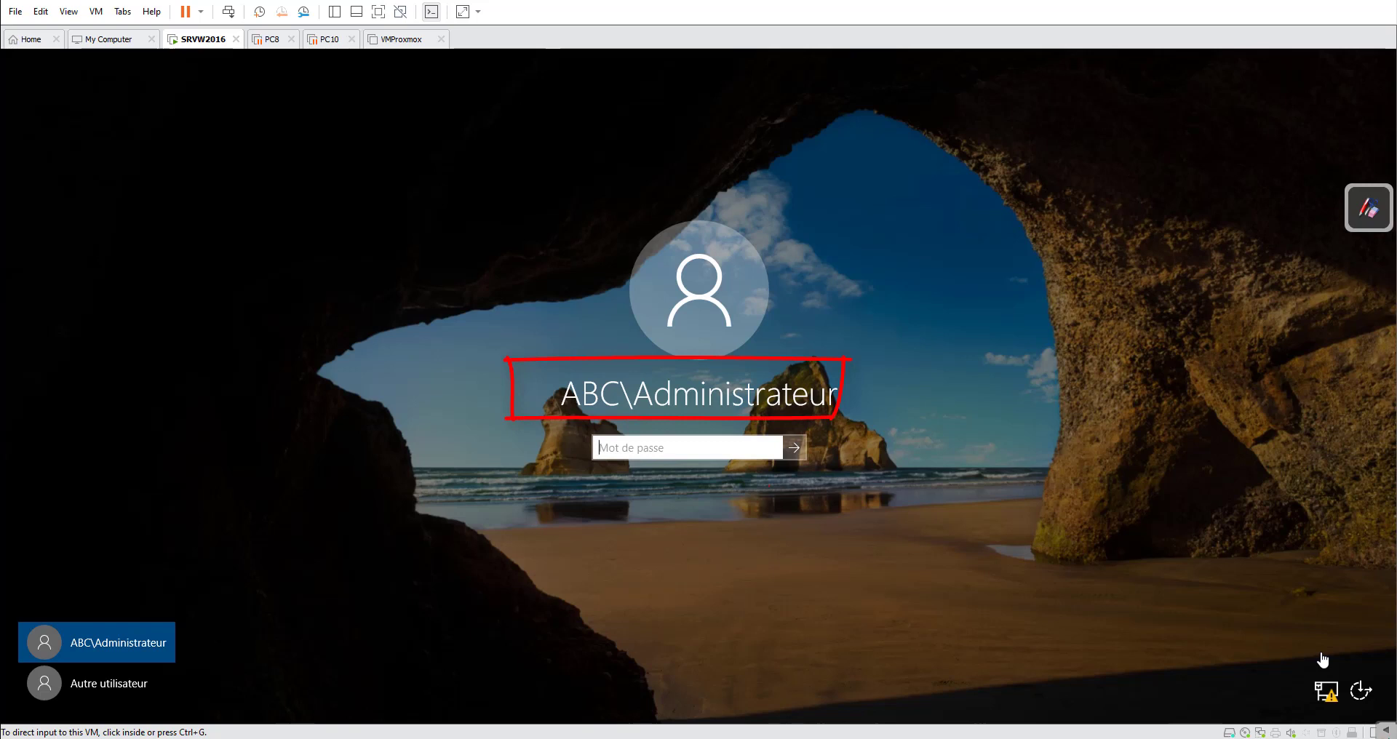
# - Sign in to the restarted server as ABC\Administrateur with the account password, entering it again if it is rejected
pyautogui.click(676, 451)
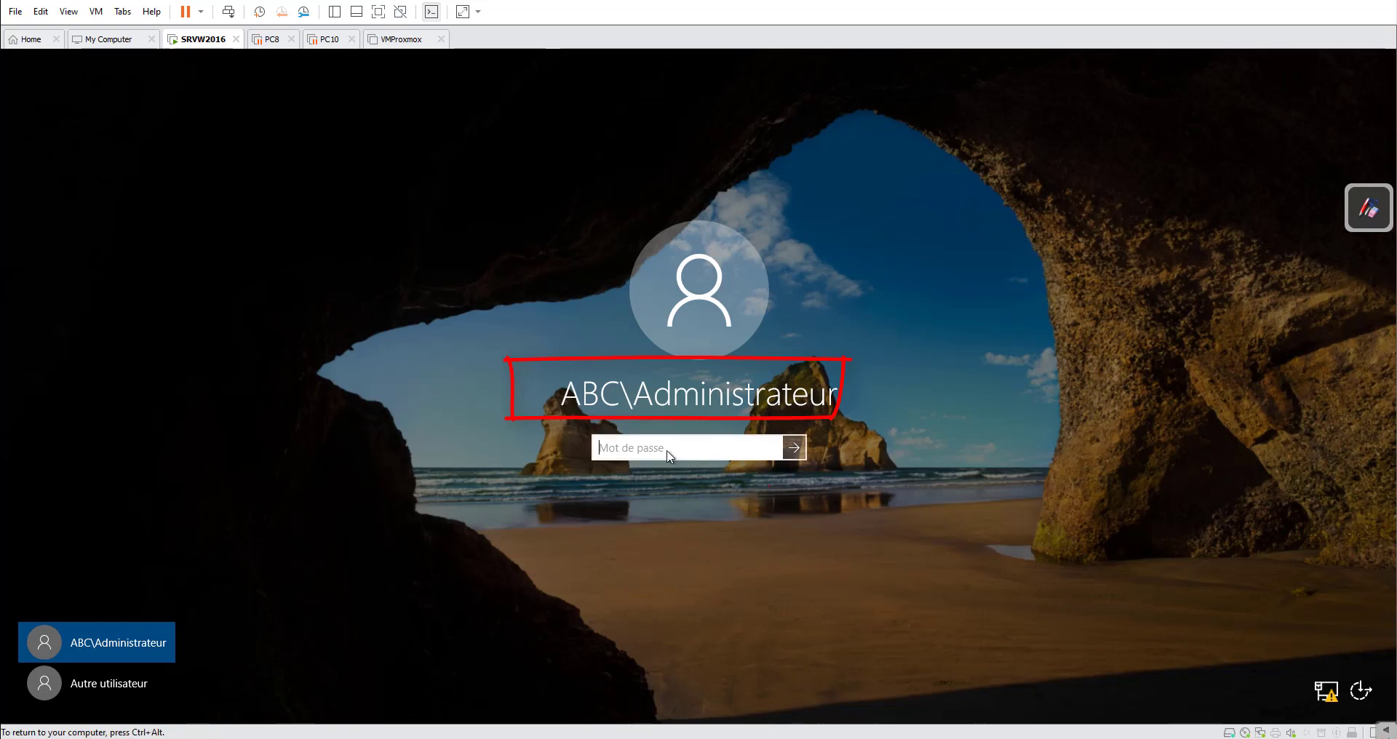
pyautogui.write('****')
pyautogui.press('Return')
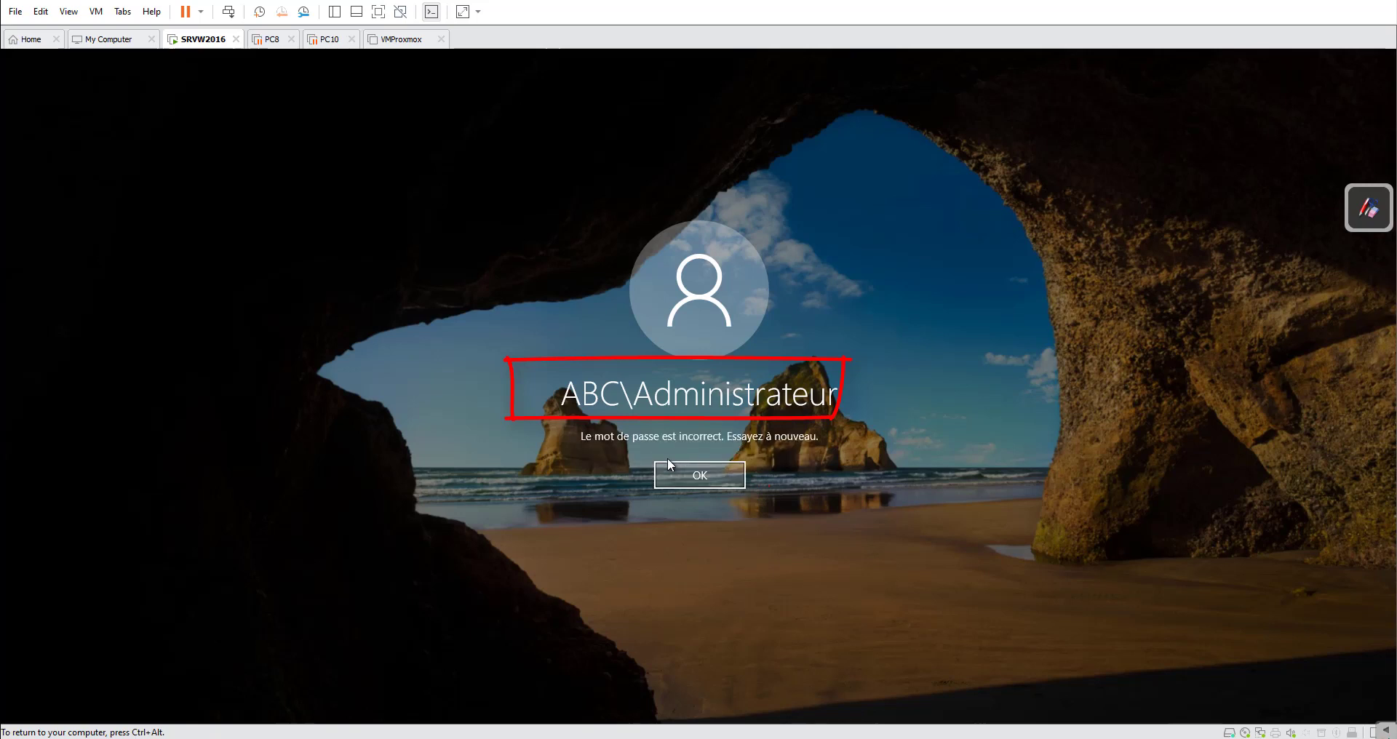
pyautogui.click(710, 473)
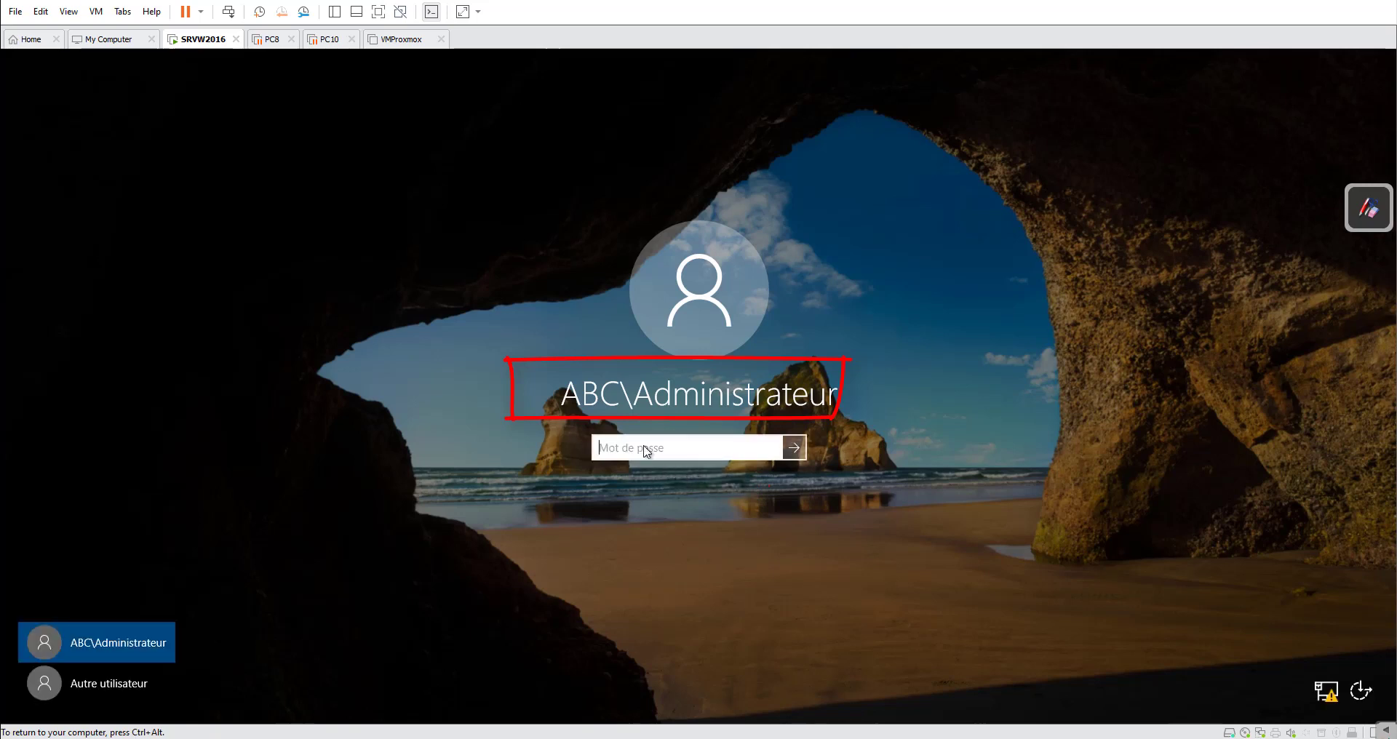
pyautogui.write('*')
pyautogui.press('Return')
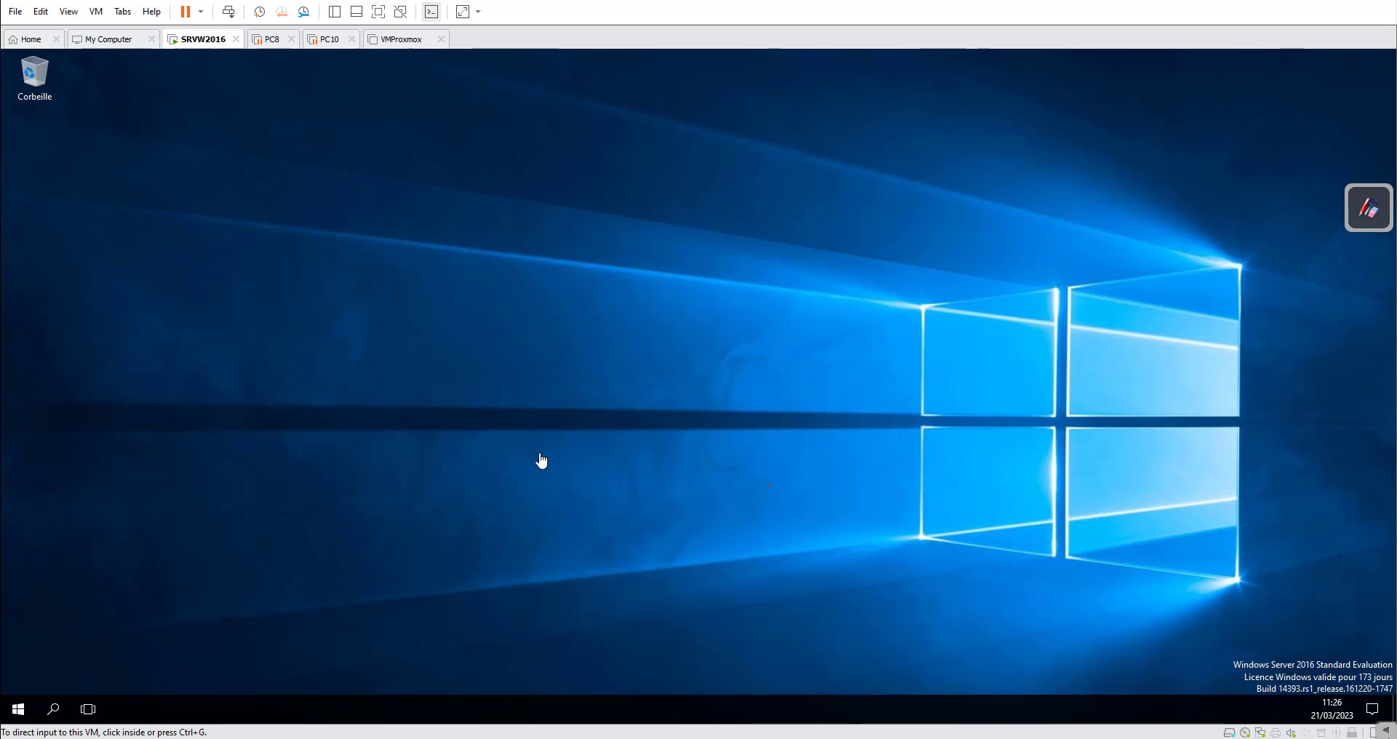
pyautogui.click(585, 459)
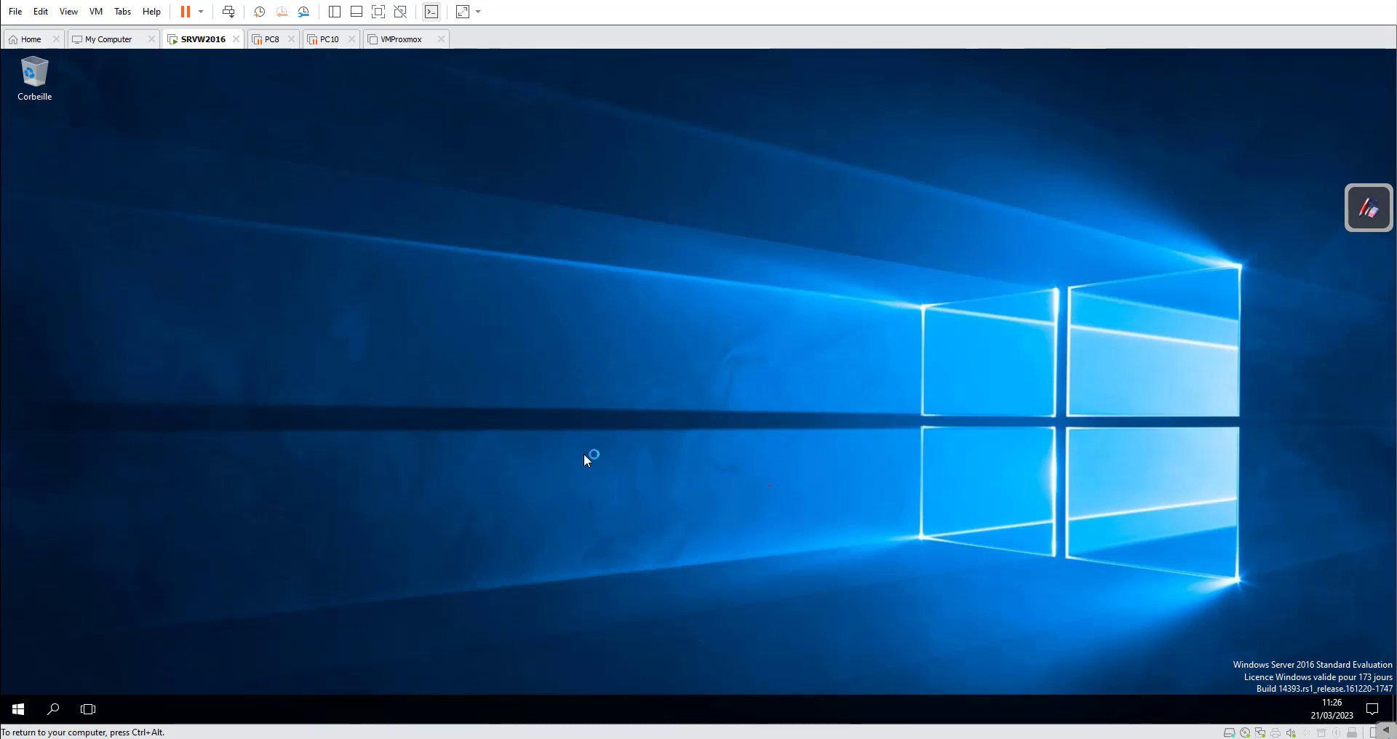
pyautogui.press('super')
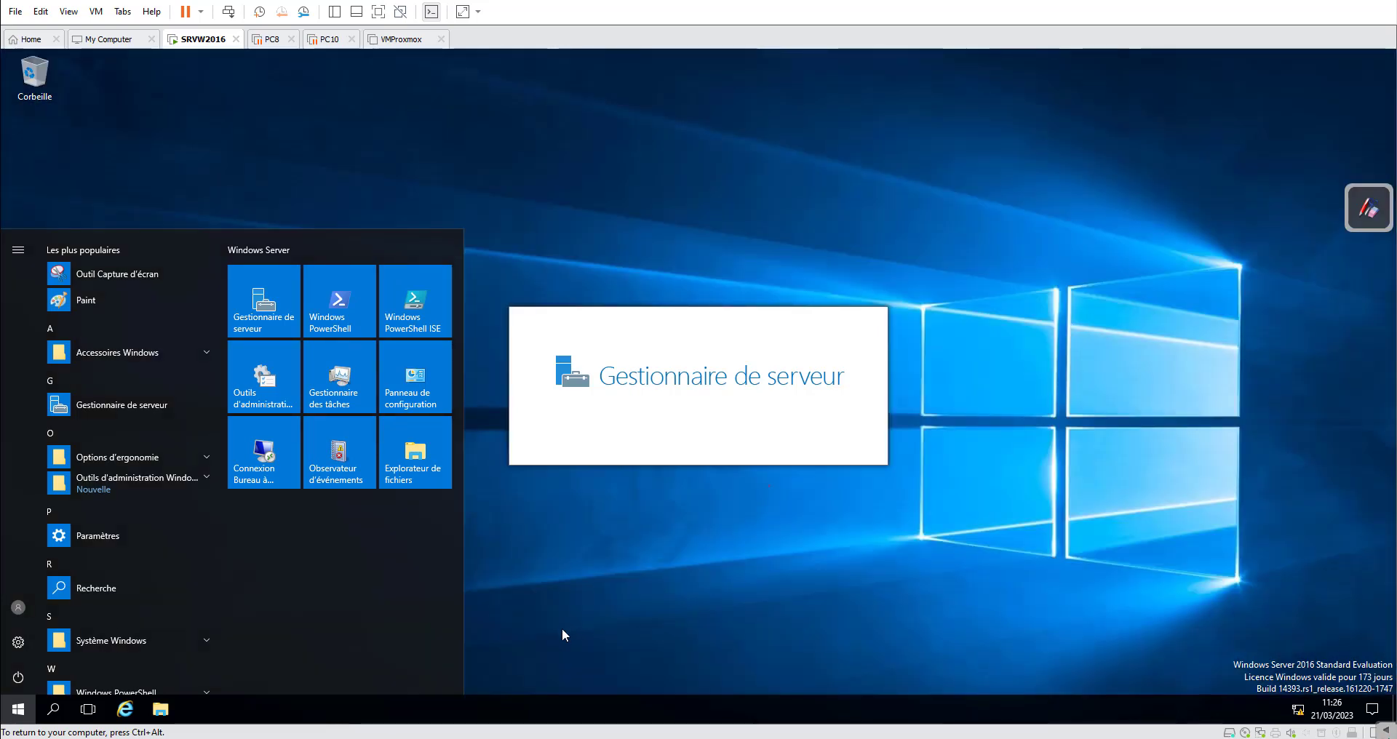
pyautogui.click(563, 630)
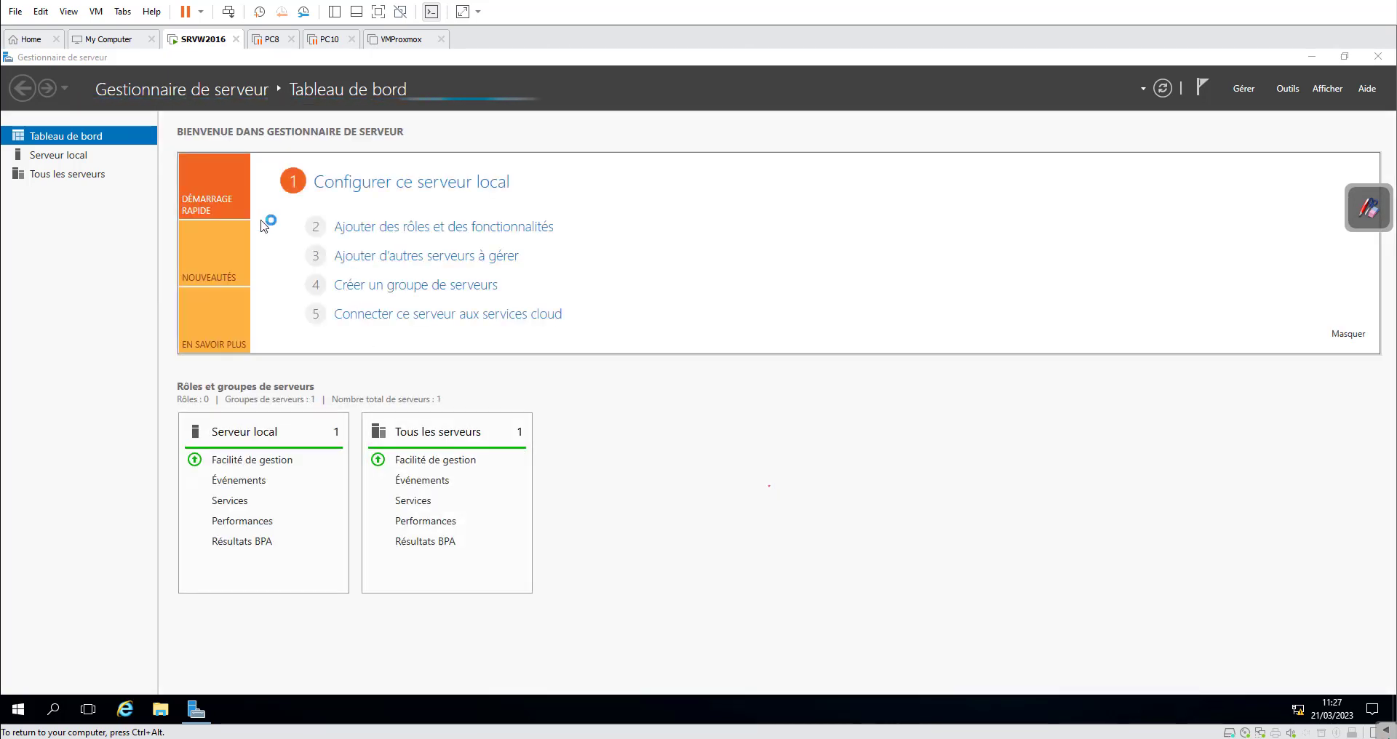
# - Show the local server's properties in Server Manager and check its domain membership
pyautogui.click(80, 161)
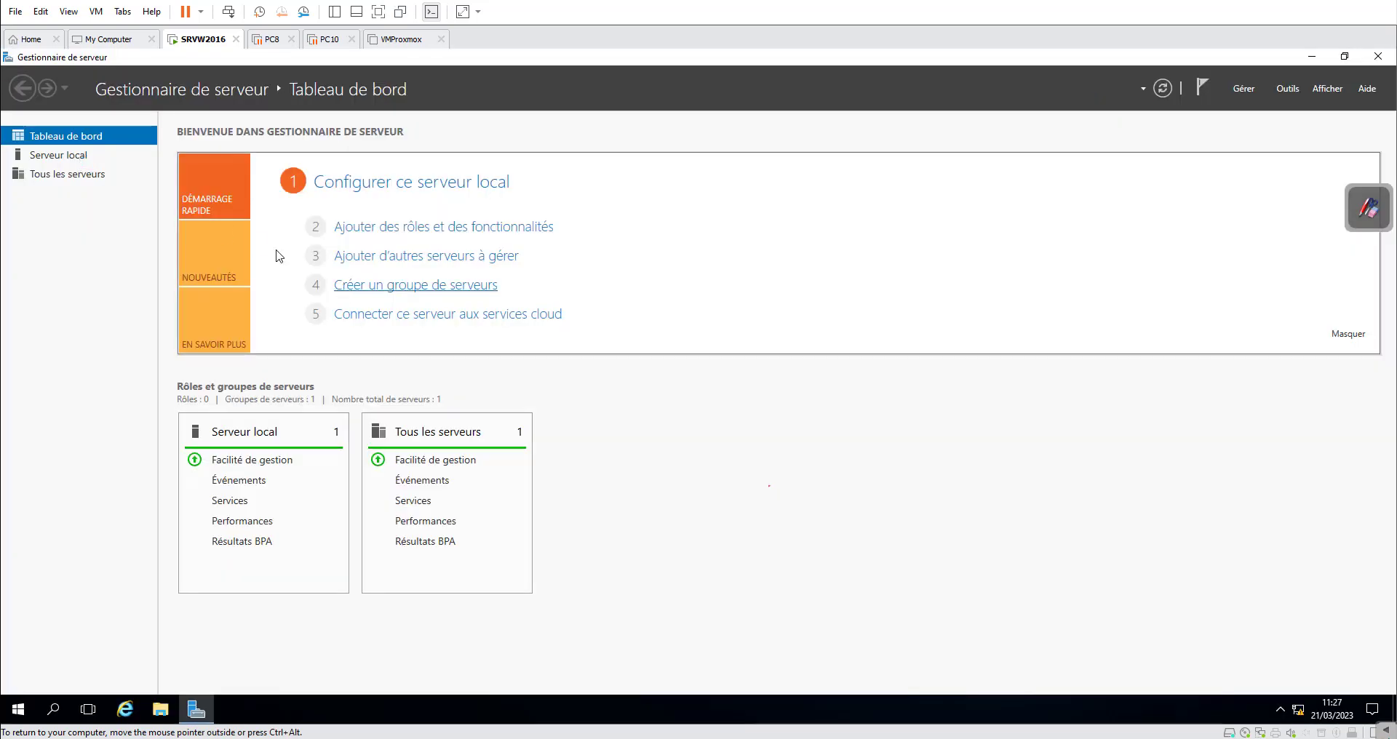
pyautogui.click(74, 163)
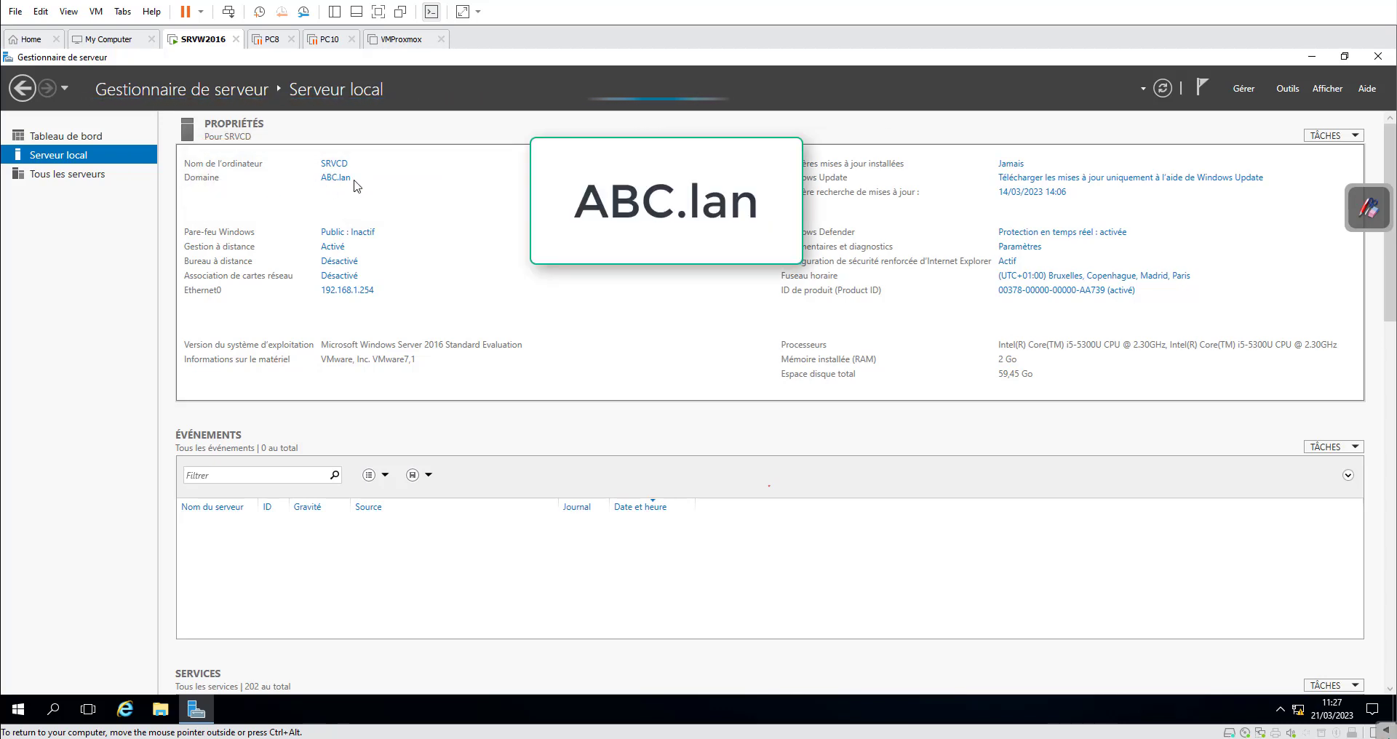
# - Check the computer's full name in the system properties of Ce PC, and close the system and file explorer windows
pyautogui.click(163, 715)
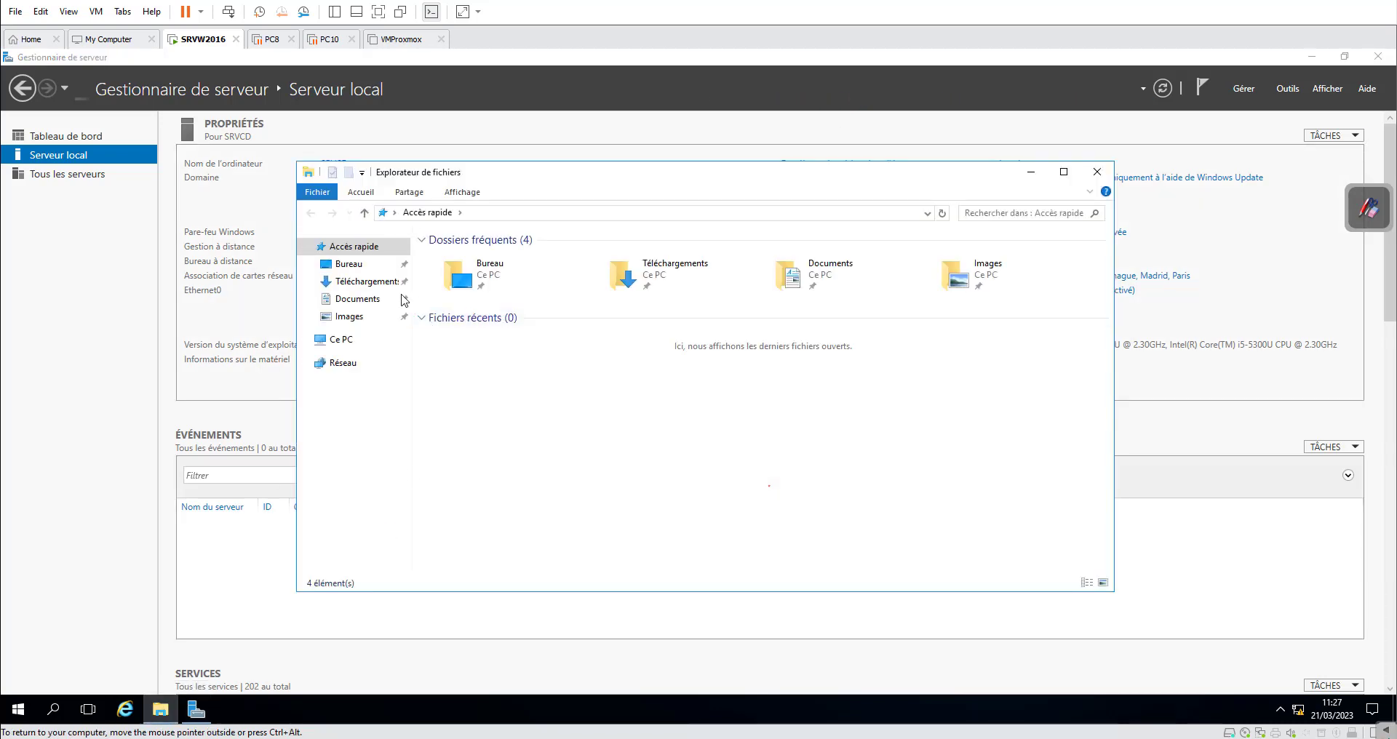
pyautogui.rightClick(348, 344)
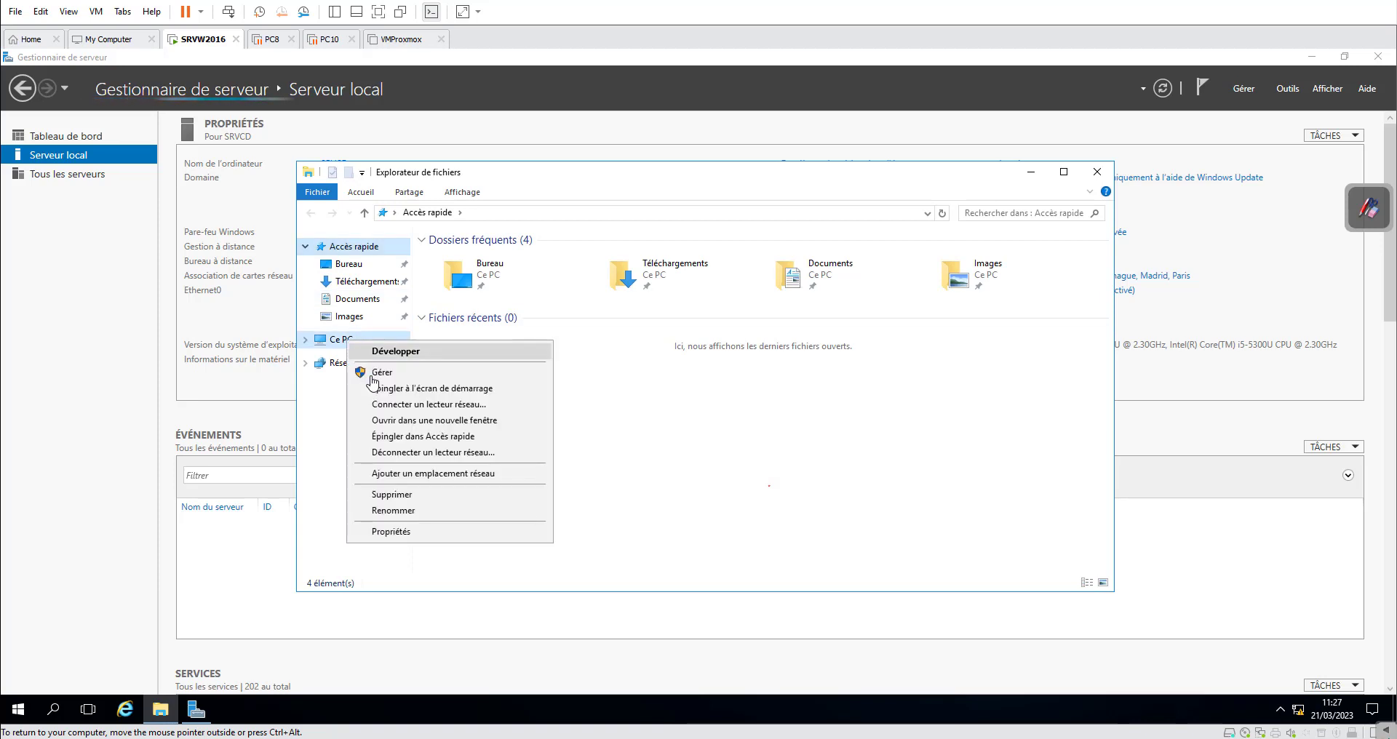
pyautogui.click(405, 532)
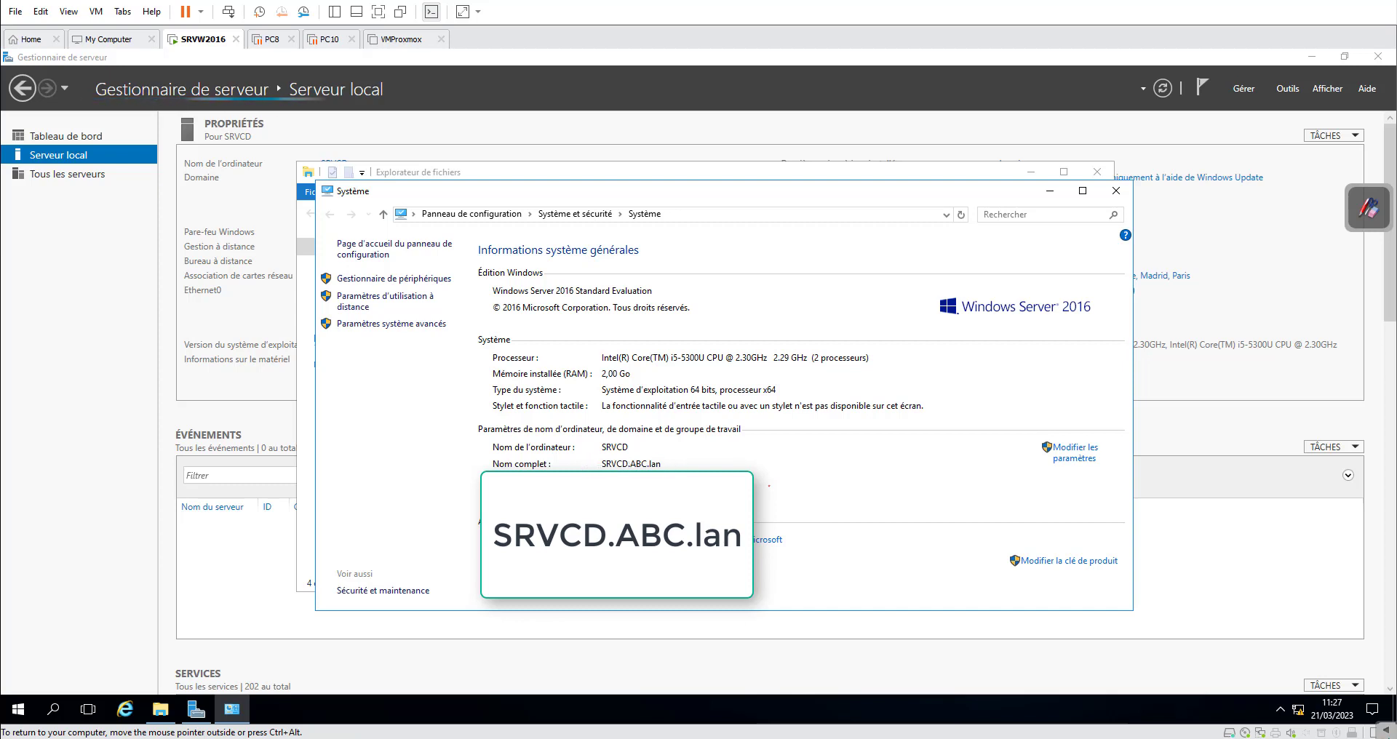
pyautogui.click(1115, 190)
pyautogui.click(1102, 178)
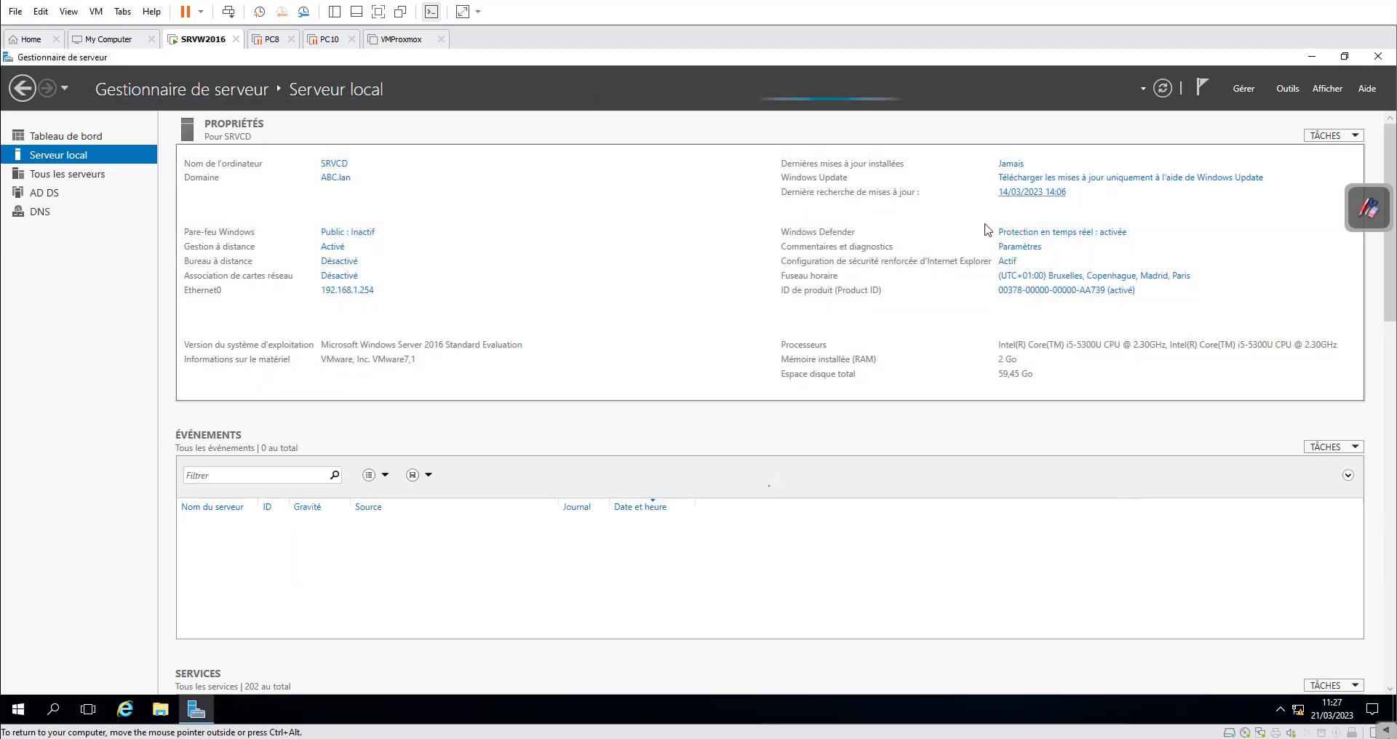